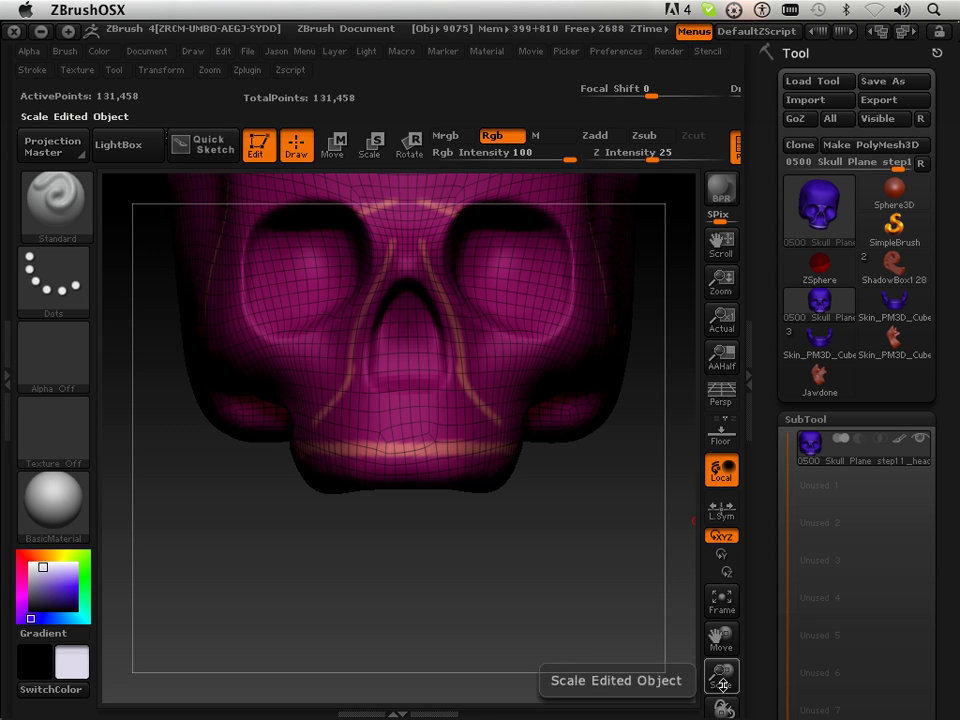
# - Clone the skull tool and switch to a ZSphere as the current tool
pyautogui.moveTo(722, 685); pyautogui.dragTo(690, 536)
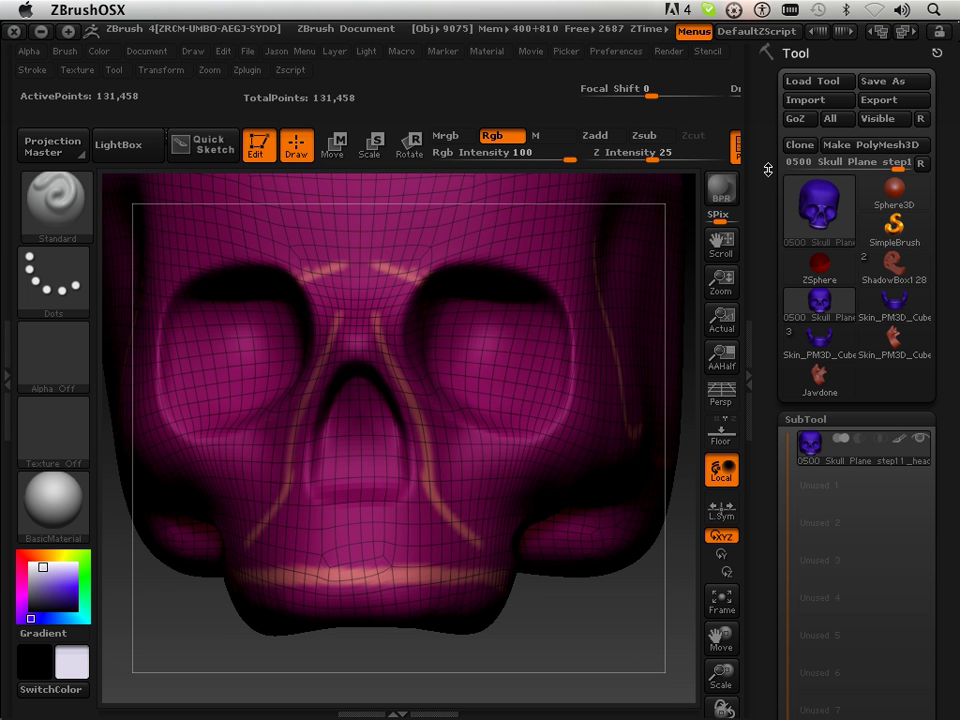
pyautogui.click(799, 144)
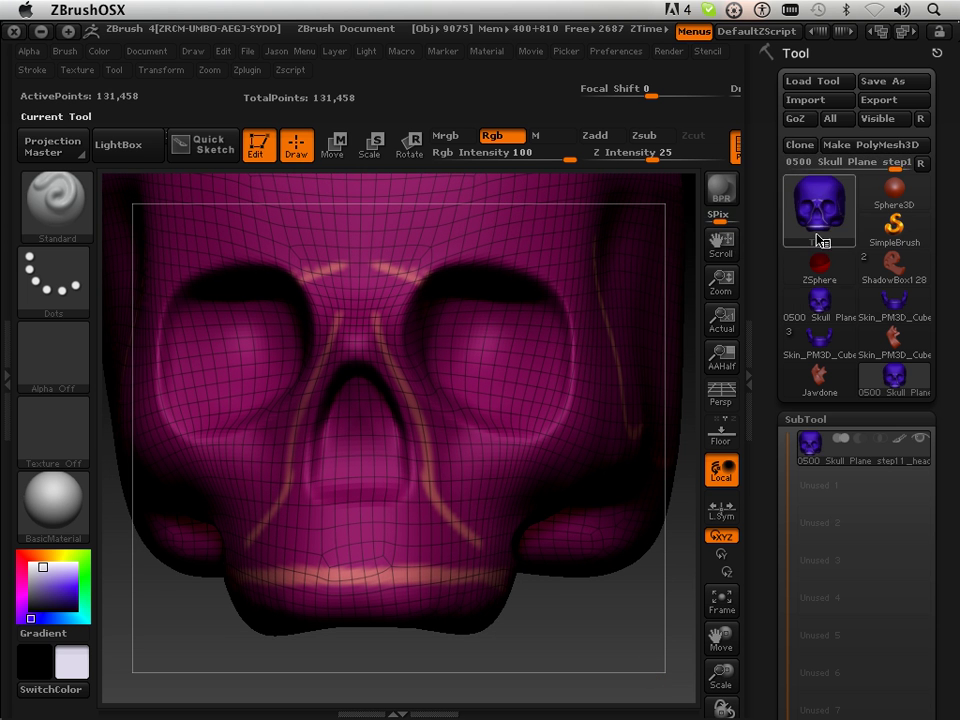
pyautogui.click(820, 270)
# - Assign the cloned skull as the ZSphere's rigging mesh and turn on Edit Topology
pyautogui.moveTo(765, 375); pyautogui.dragTo(764, 94)
pyautogui.click(792, 338)
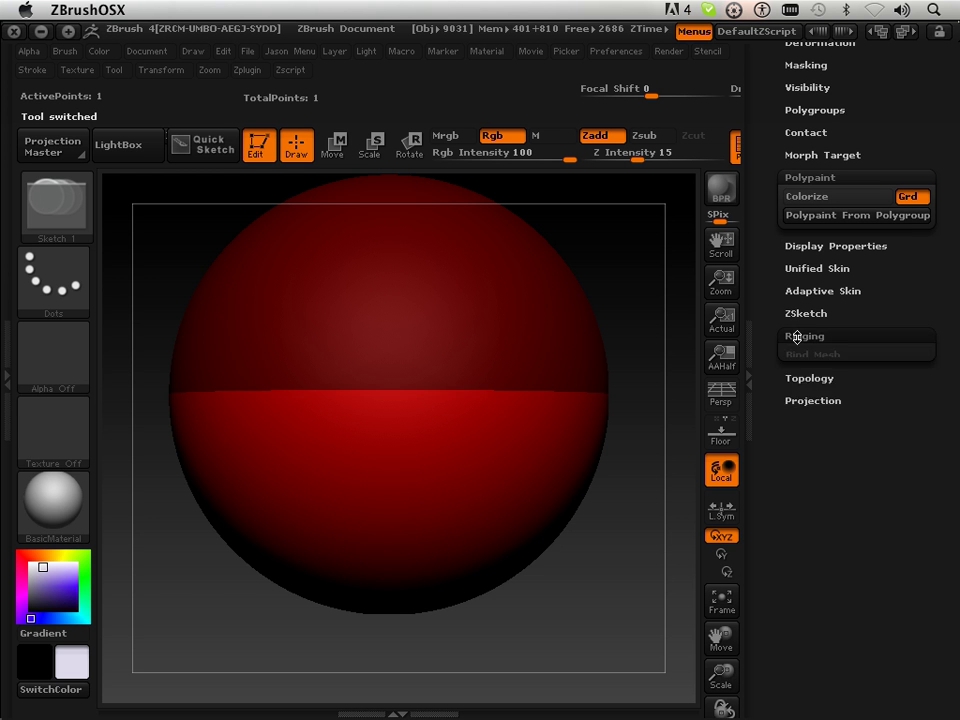
pyautogui.click(810, 374)
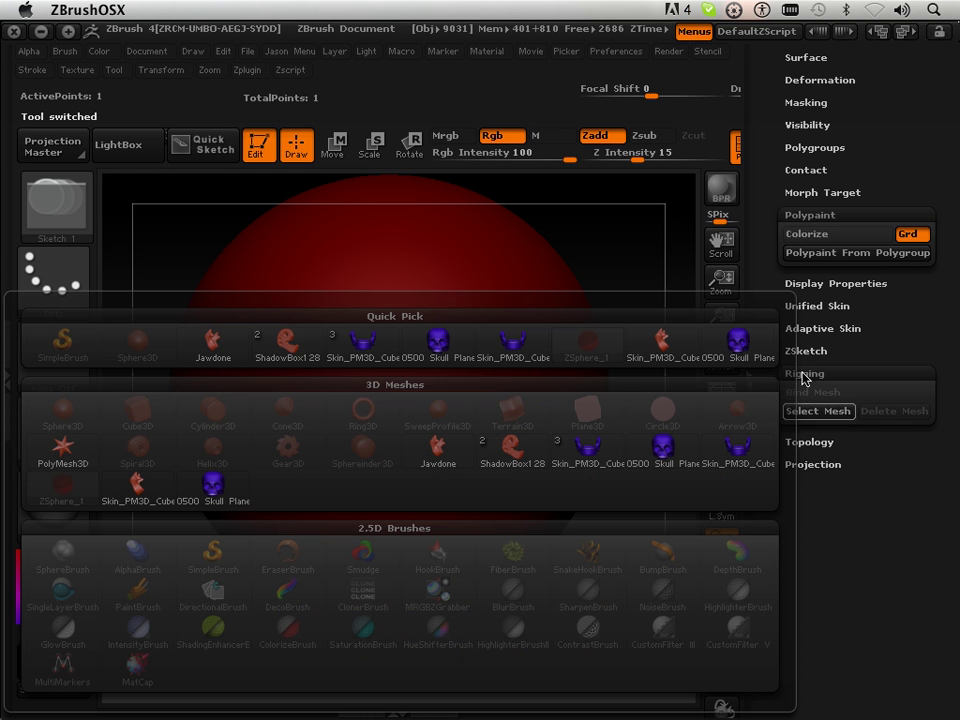
pyautogui.click(740, 358)
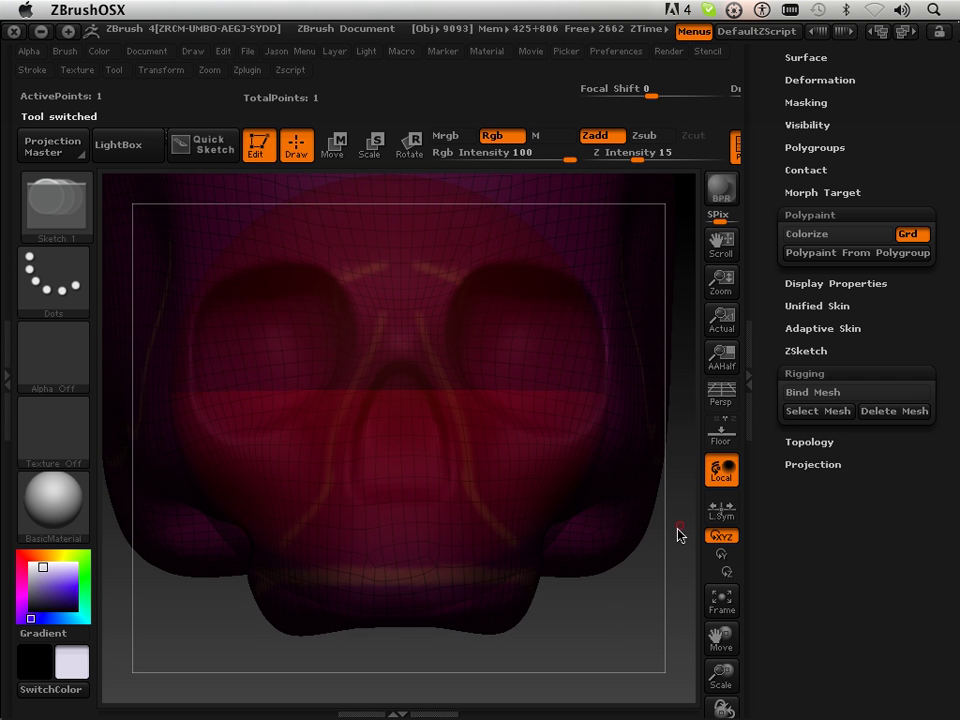
pyautogui.click(795, 441)
pyautogui.click(797, 460)
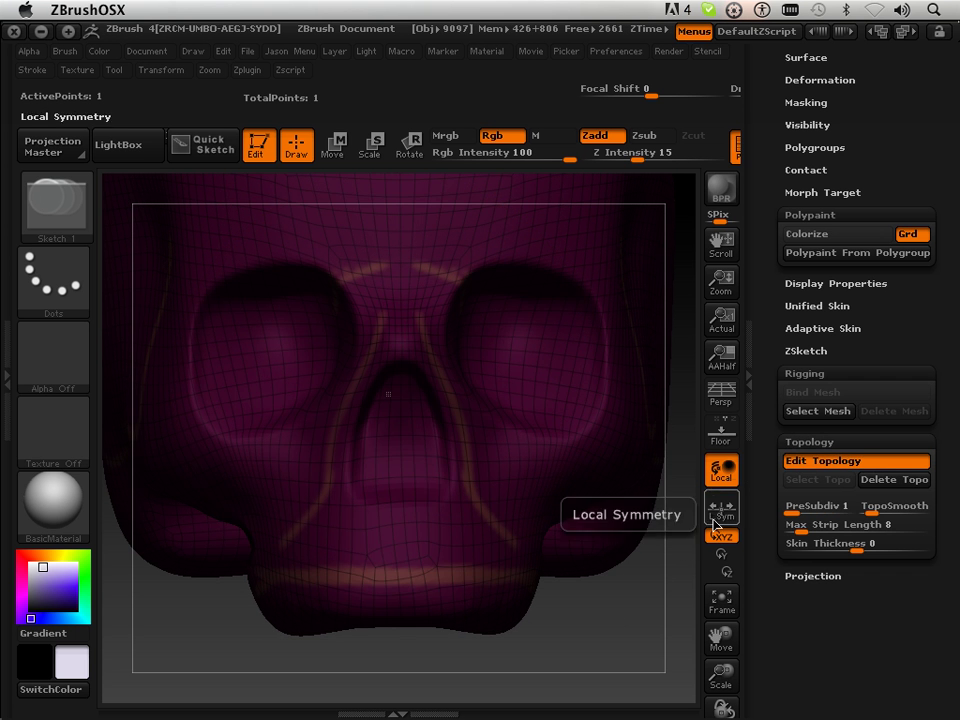
# - Activate symmetry for drawing topology on the skull
pyautogui.moveTo(609, 644)
pyautogui.mouseDown()
pyautogui.moveTo(602, 666)
pyautogui.moveTo(624, 640)
pyautogui.moveTo(669, 529)
pyautogui.moveTo(624, 641)
pyautogui.moveTo(601, 658)
pyautogui.mouseUp()
pyautogui.moveTo(721, 677); pyautogui.dragTo(722, 696)
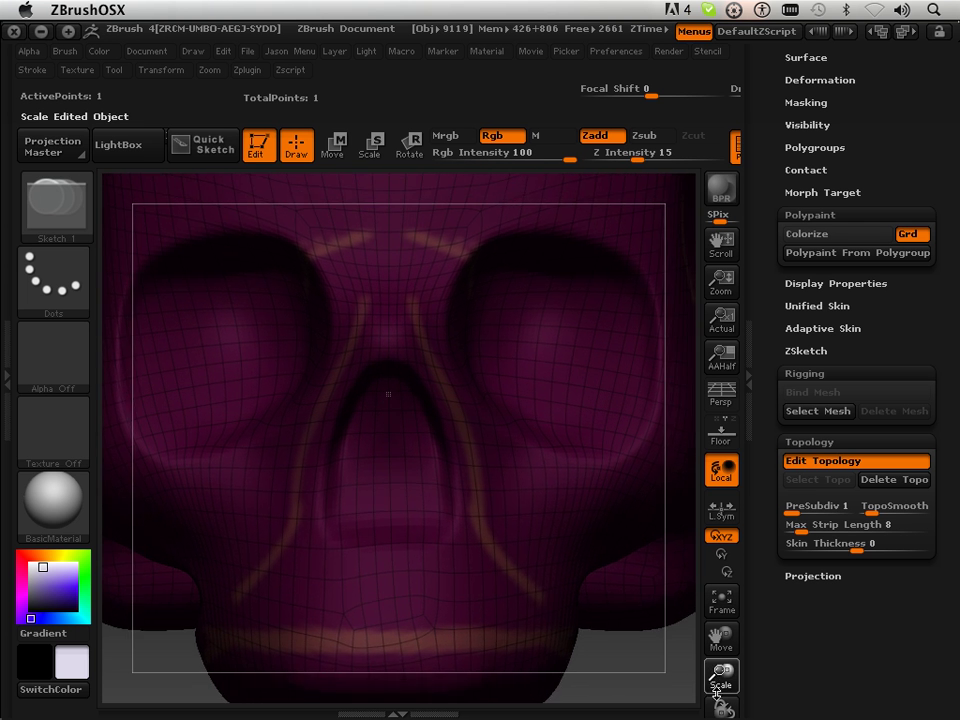
pyautogui.moveTo(716, 646); pyautogui.dragTo(713, 707)
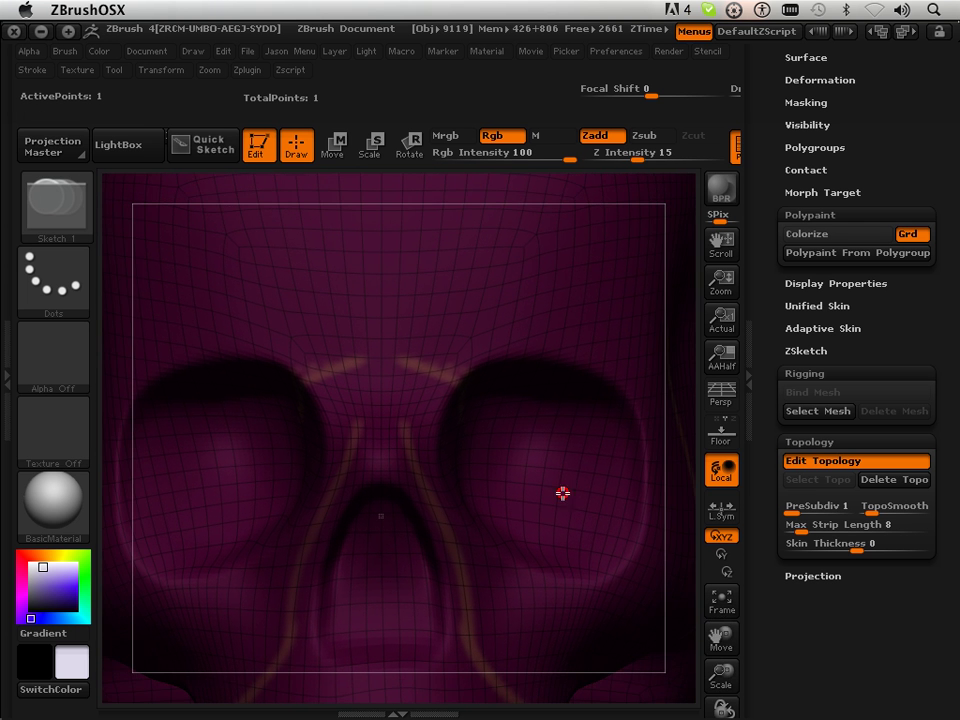
pyautogui.press('shift')
pyautogui.press('shift')
pyautogui.press('super+z')
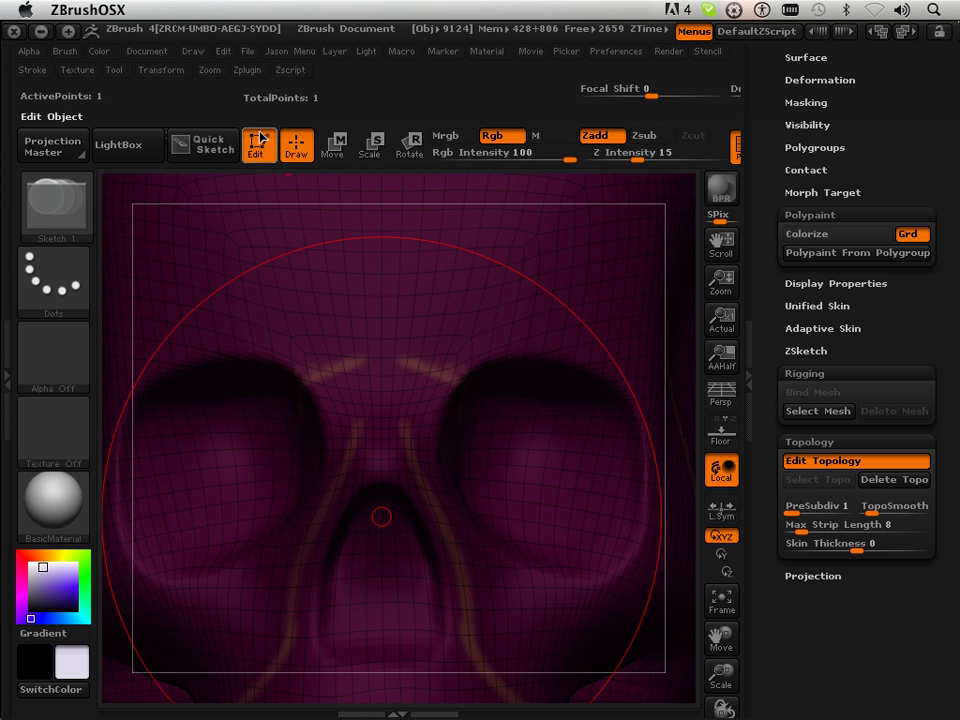
pyautogui.click(164, 72)
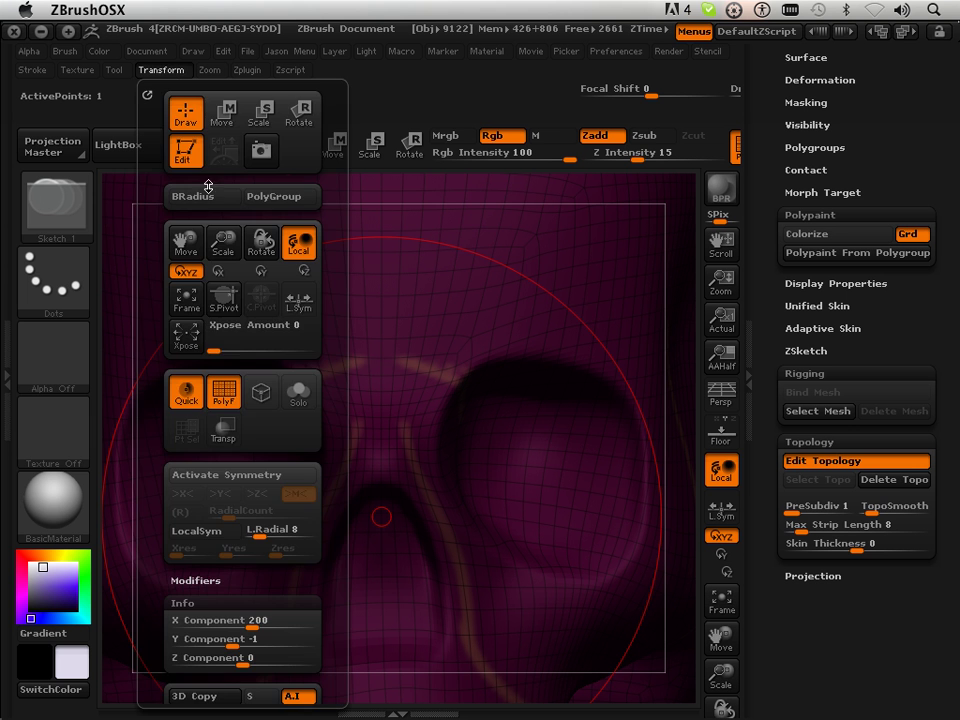
pyautogui.click(225, 475)
# - Draw mirrored topology edges from the eye socket's inner brow corner along the upper rim and down the outer side
pyautogui.press('shift')
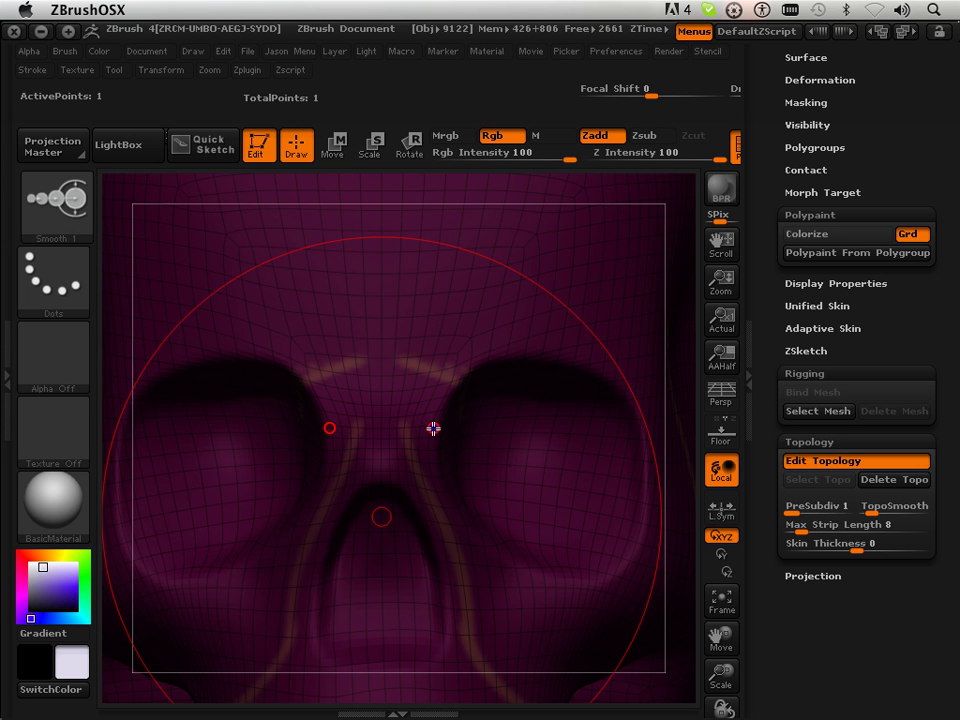
pyautogui.click(458, 376)
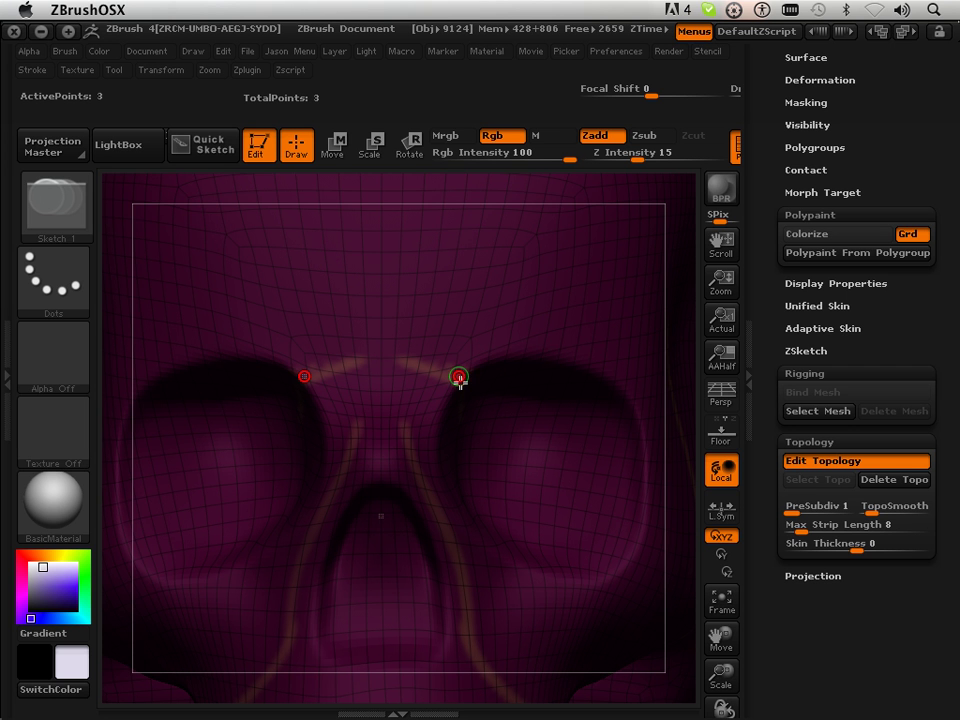
pyautogui.click(548, 352)
pyautogui.click(548, 352)
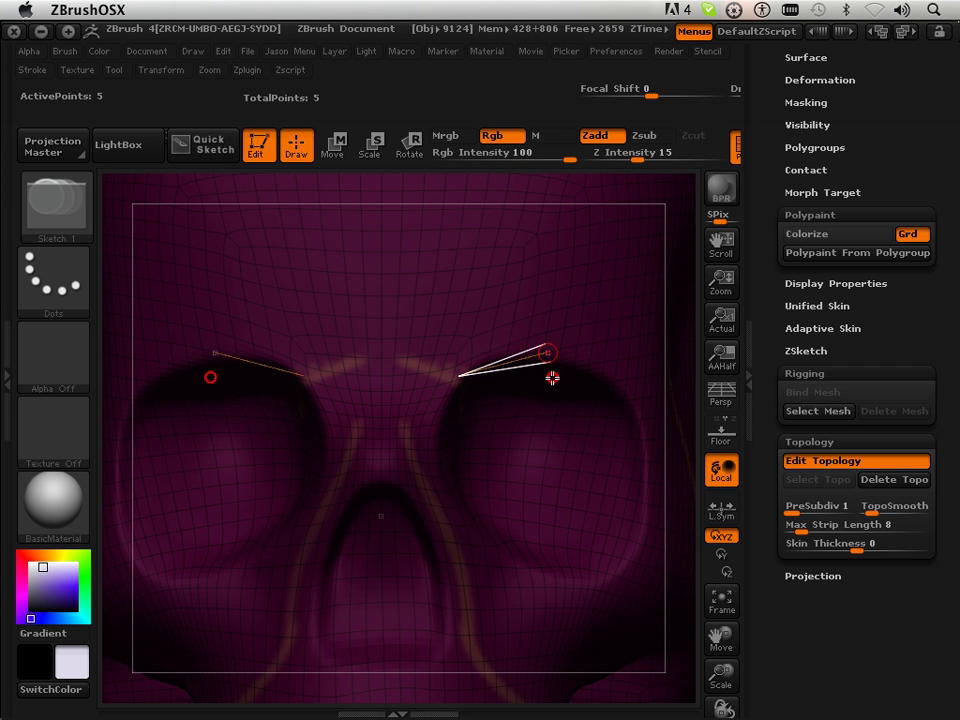
pyautogui.click(619, 381)
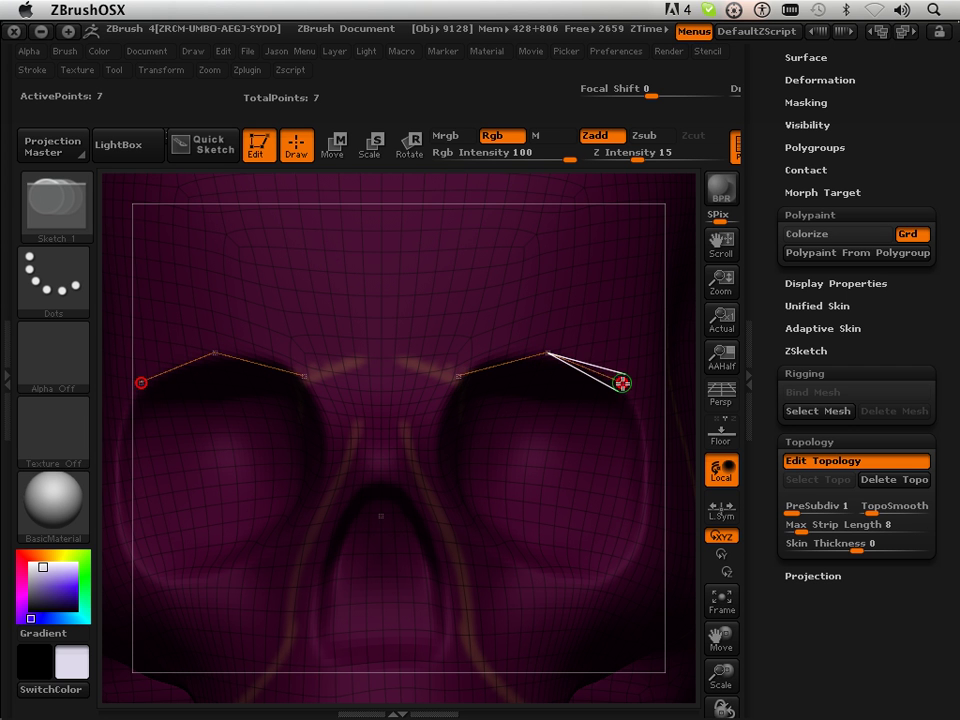
pyautogui.click(648, 458)
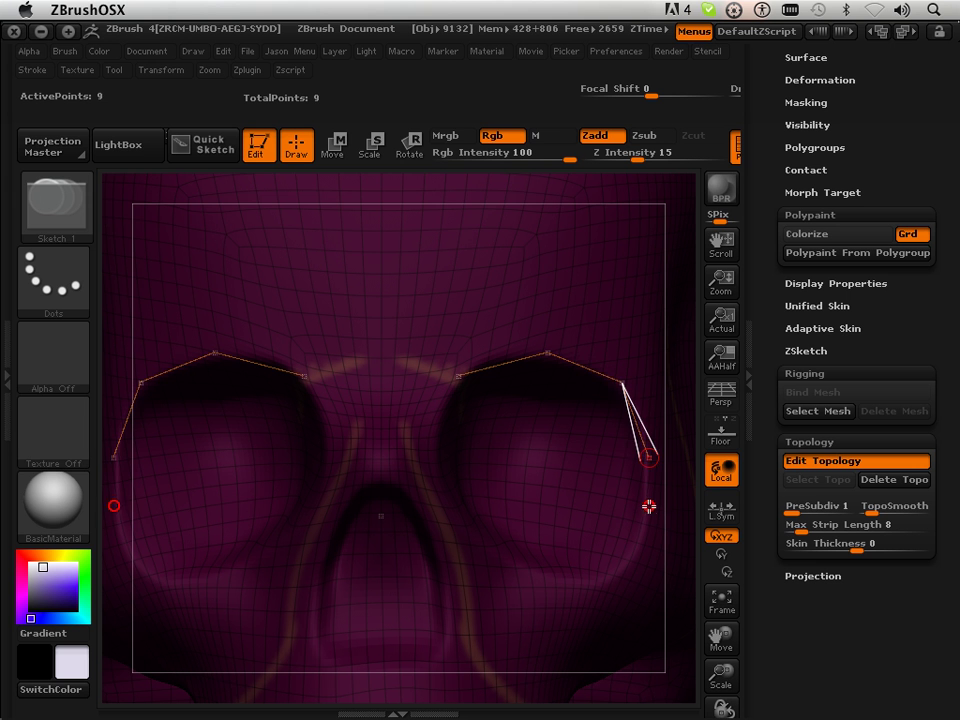
pyautogui.click(643, 545)
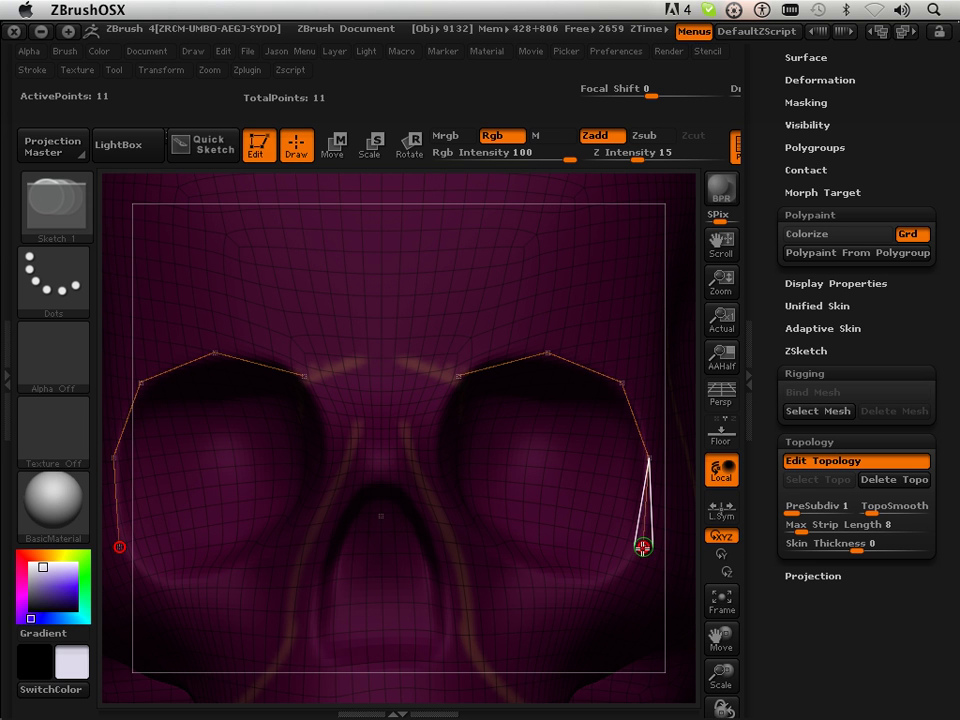
# - Continue the topology edges along the eye socket's lower rim and up its inner side, closing the loop at the brow corner
pyautogui.click(590, 579)
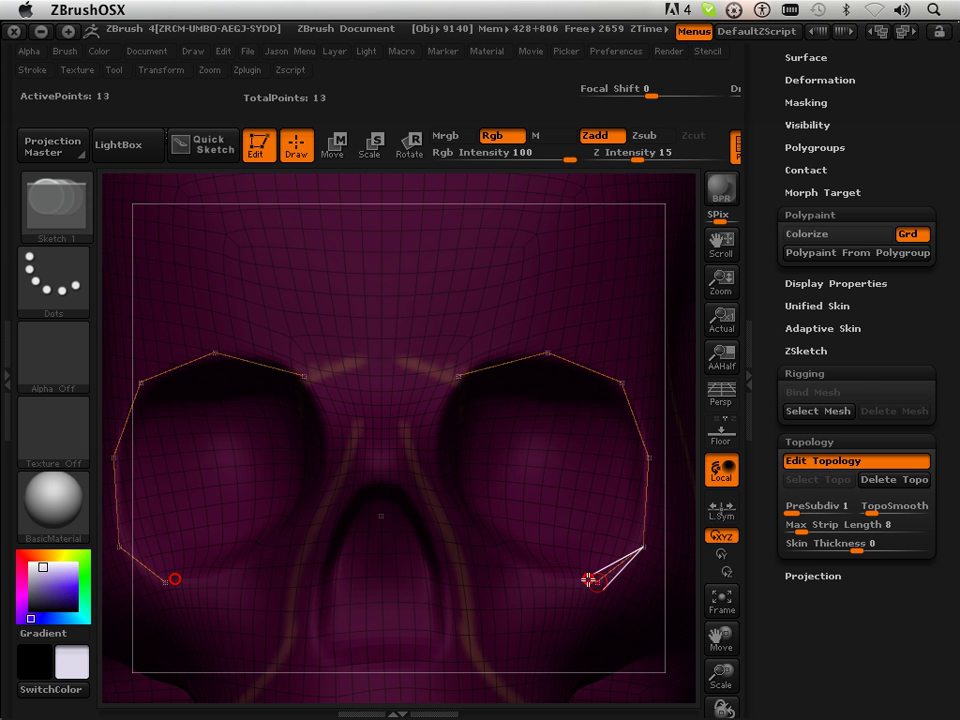
pyautogui.click(535, 577)
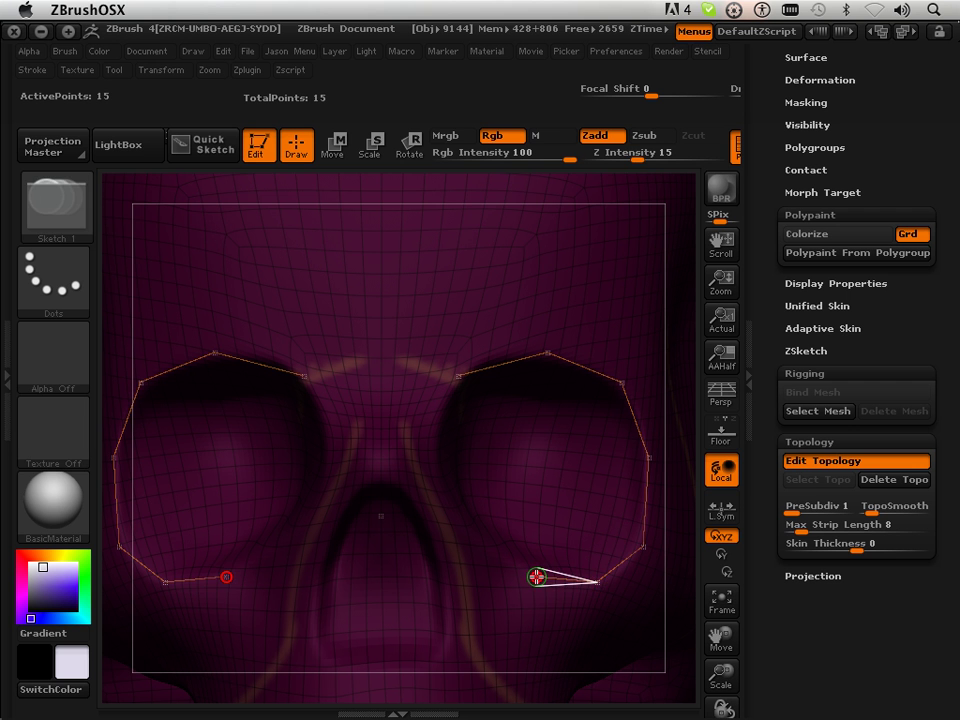
pyautogui.click(483, 540)
pyautogui.click(438, 479)
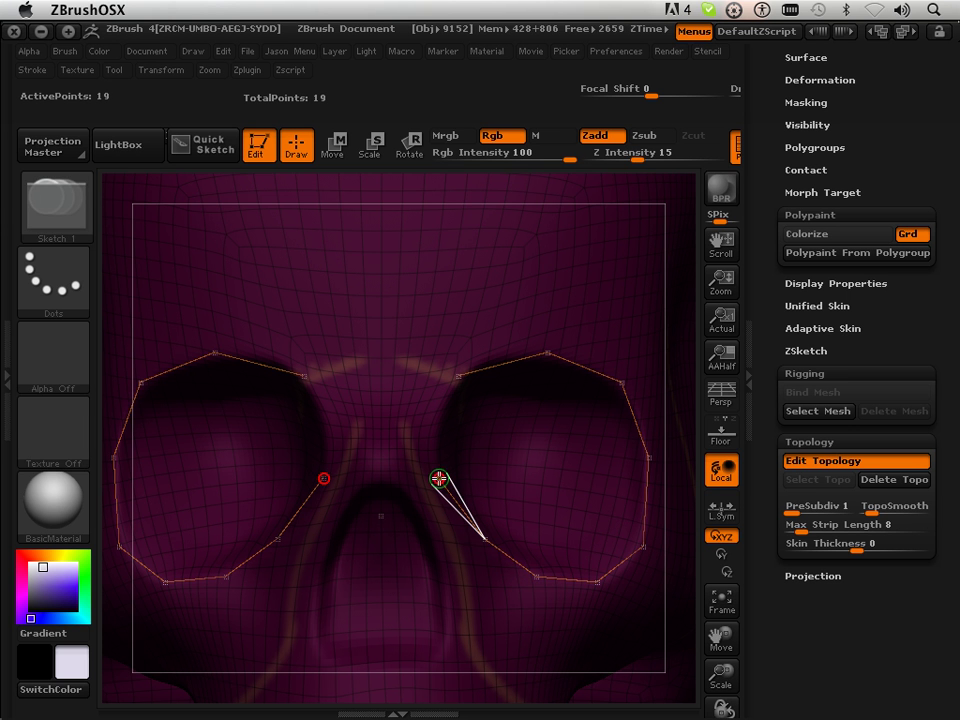
pyautogui.click(434, 425)
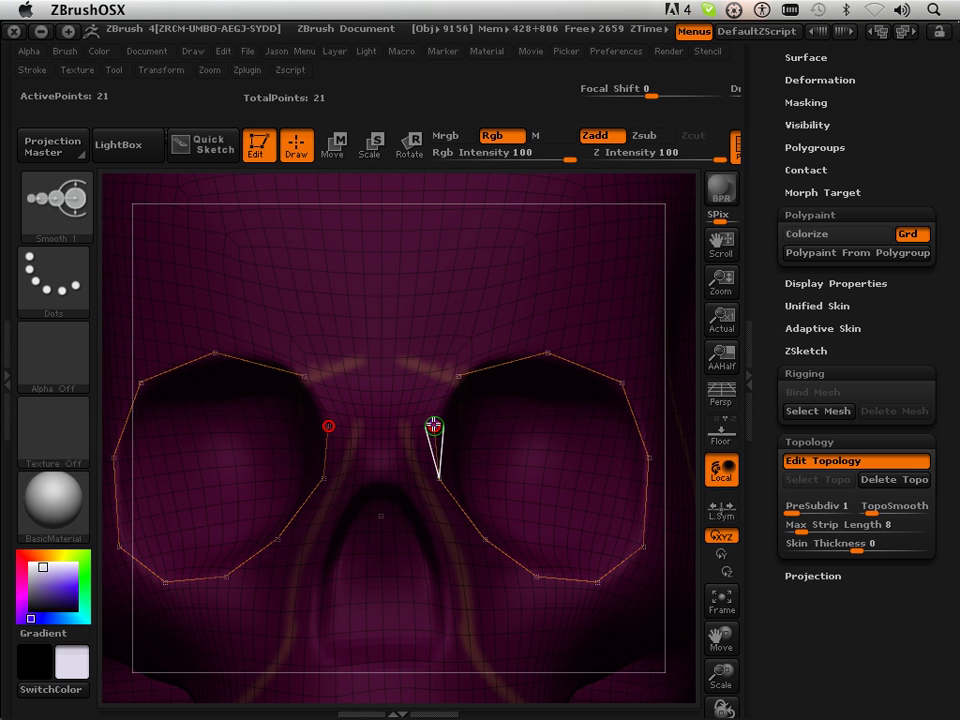
pyautogui.click(457, 378)
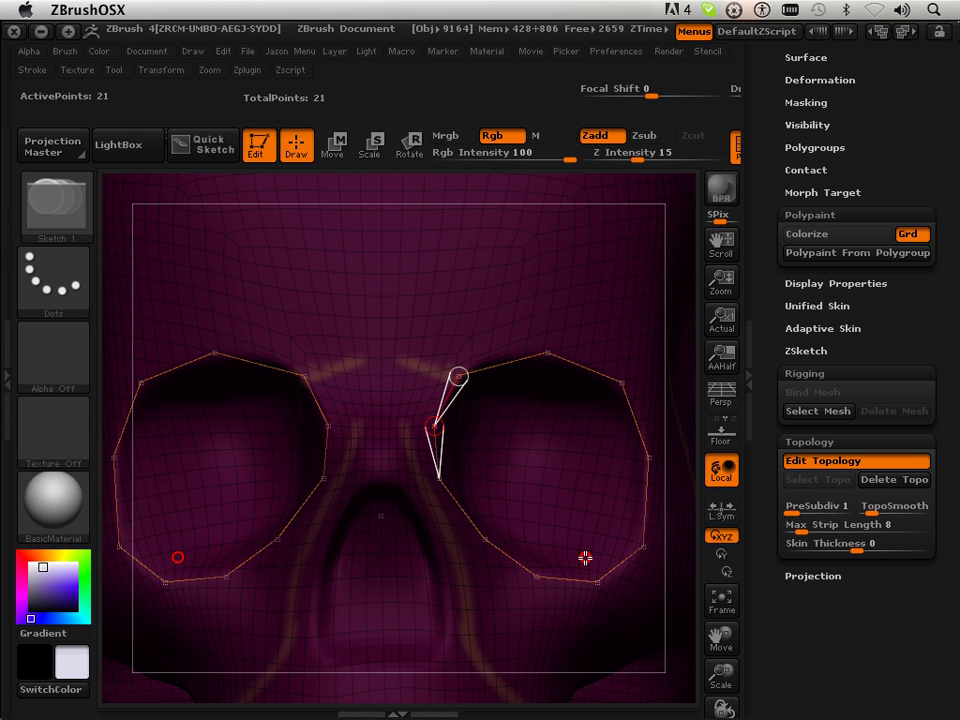
# - Draw a topology edge across the top of the nasal opening and extend it down both upper sides
pyautogui.moveTo(719, 641); pyautogui.dragTo(711, 527)
pyautogui.moveTo(618, 646)
pyautogui.mouseDown()
pyautogui.moveTo(580, 645)
pyautogui.moveTo(614, 633)
pyautogui.mouseUp()
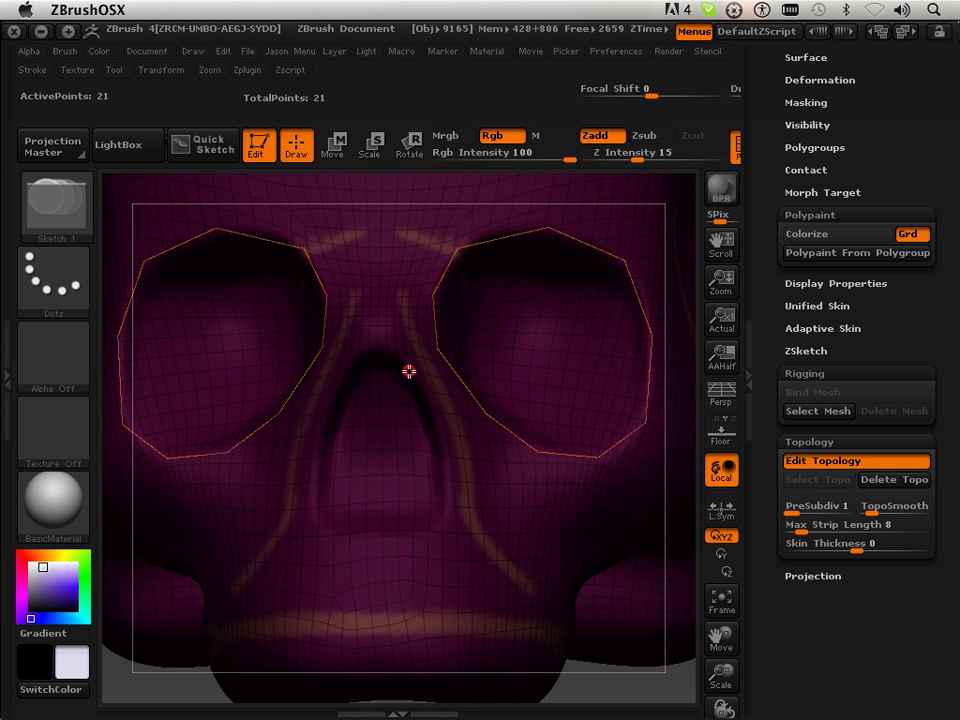
pyautogui.press('shift')
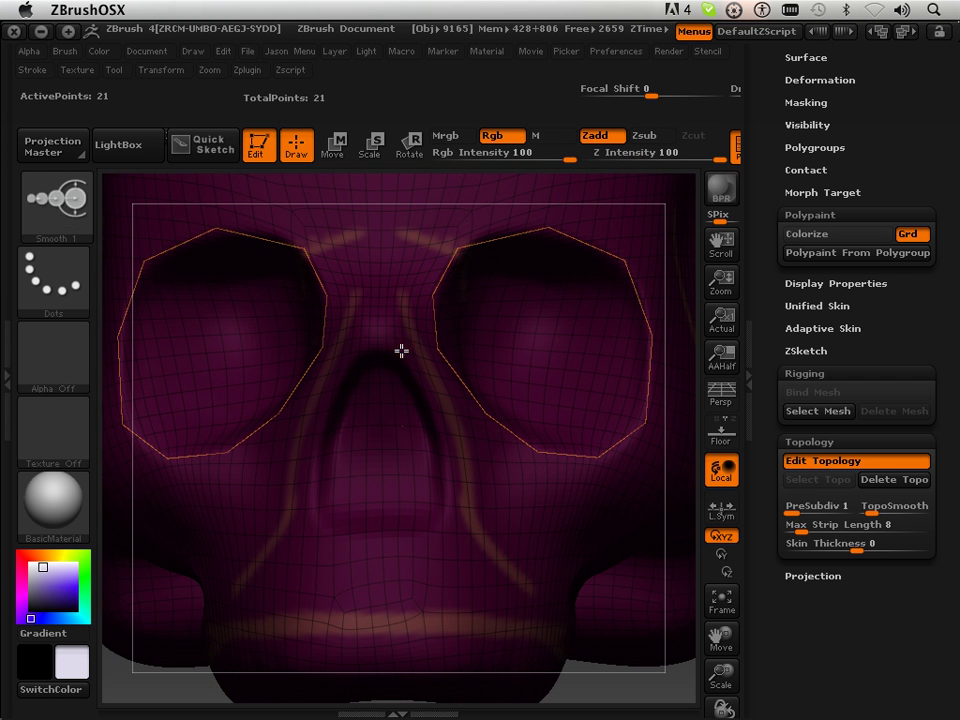
pyautogui.click(401, 352)
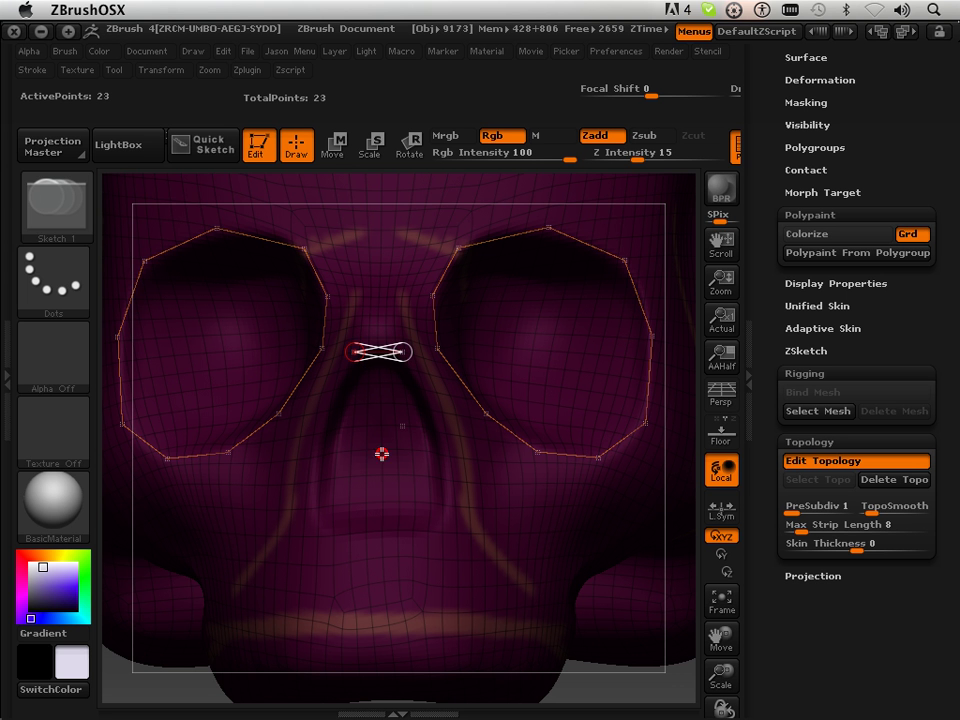
pyautogui.moveTo(574, 686); pyautogui.dragTo(545, 666)
pyautogui.press('shift')
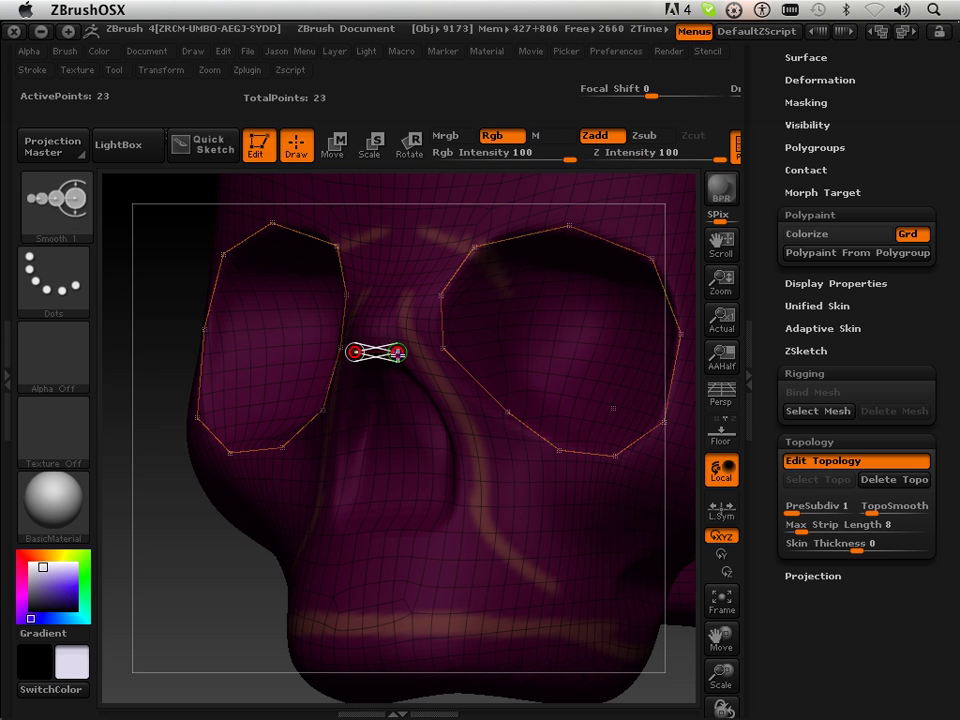
pyautogui.click(462, 428)
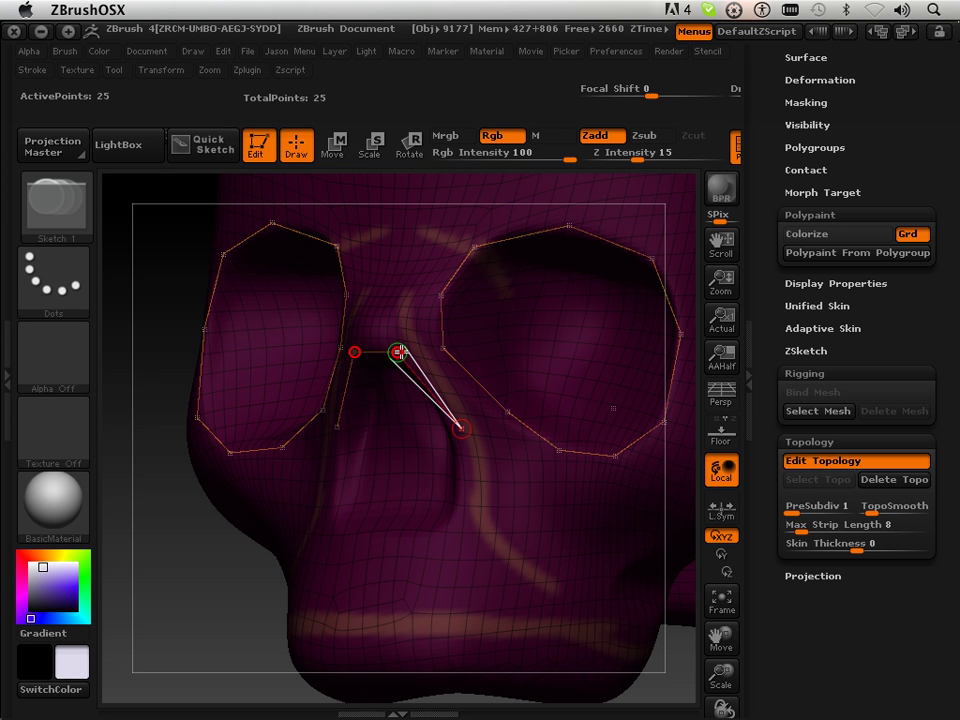
# - Extend the nasal opening's topology outline down its lower sides and close the loop across the bottom
pyautogui.moveTo(231, 545); pyautogui.dragTo(283, 516)
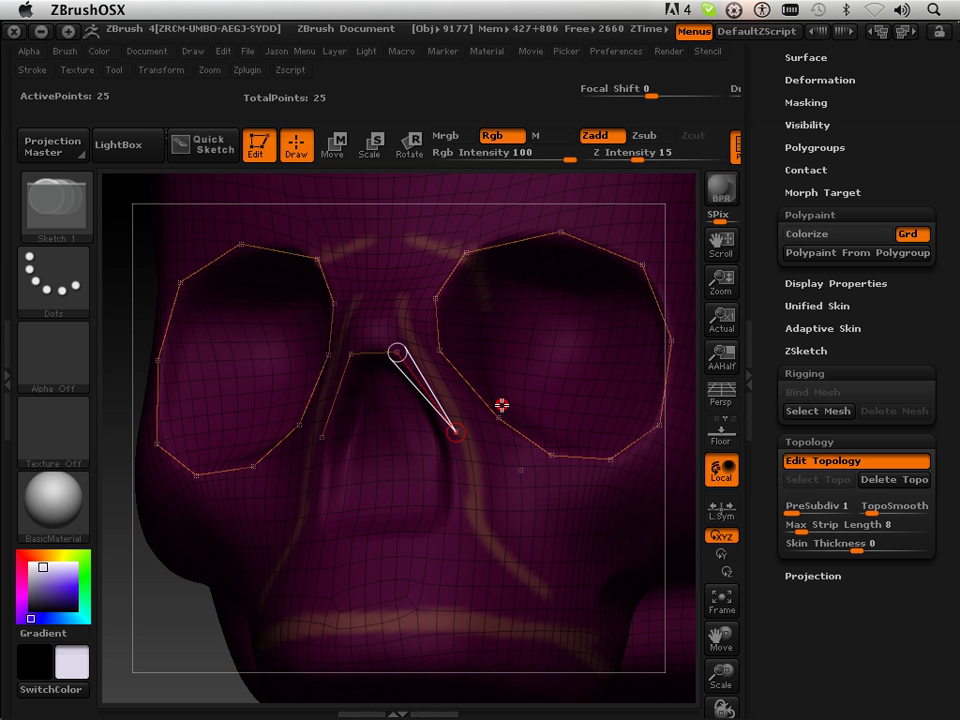
pyautogui.click(453, 508)
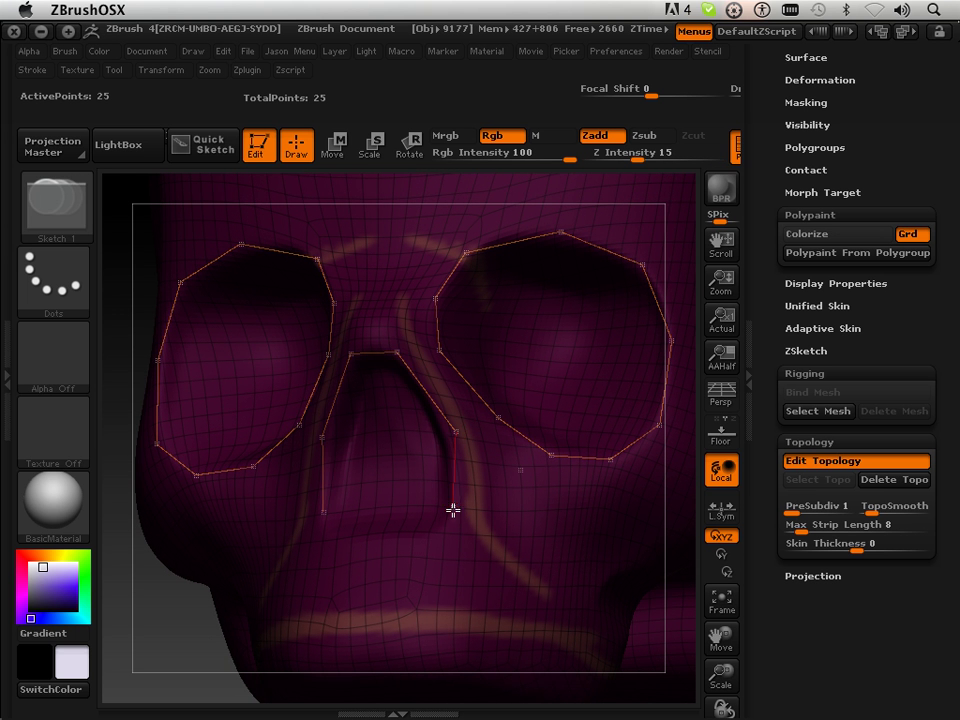
pyautogui.moveTo(165, 630); pyautogui.dragTo(186, 684)
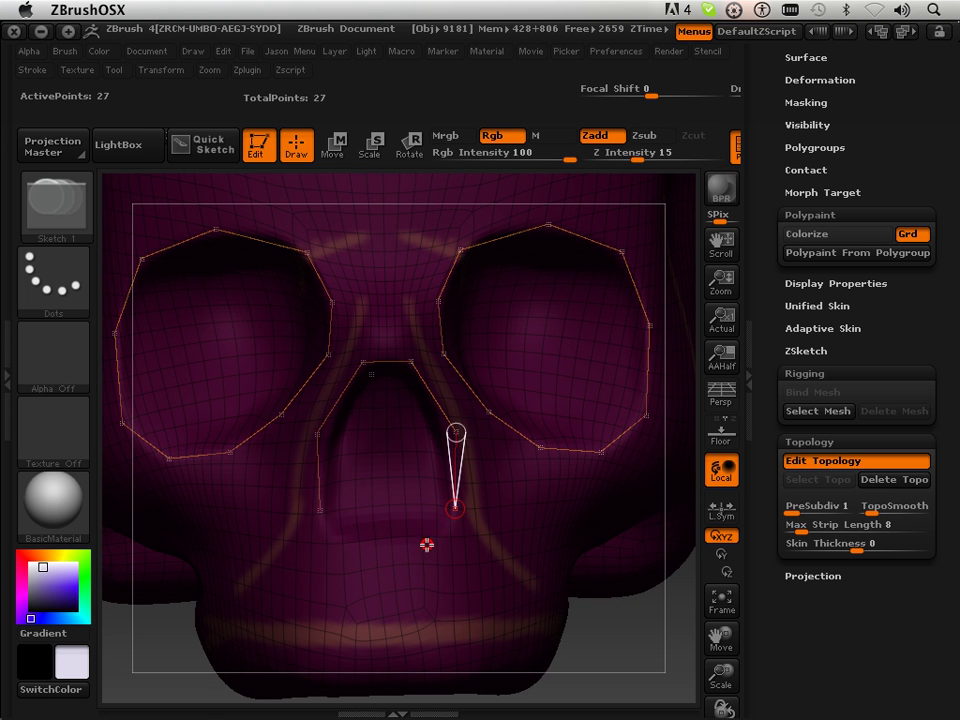
pyautogui.click(455, 508)
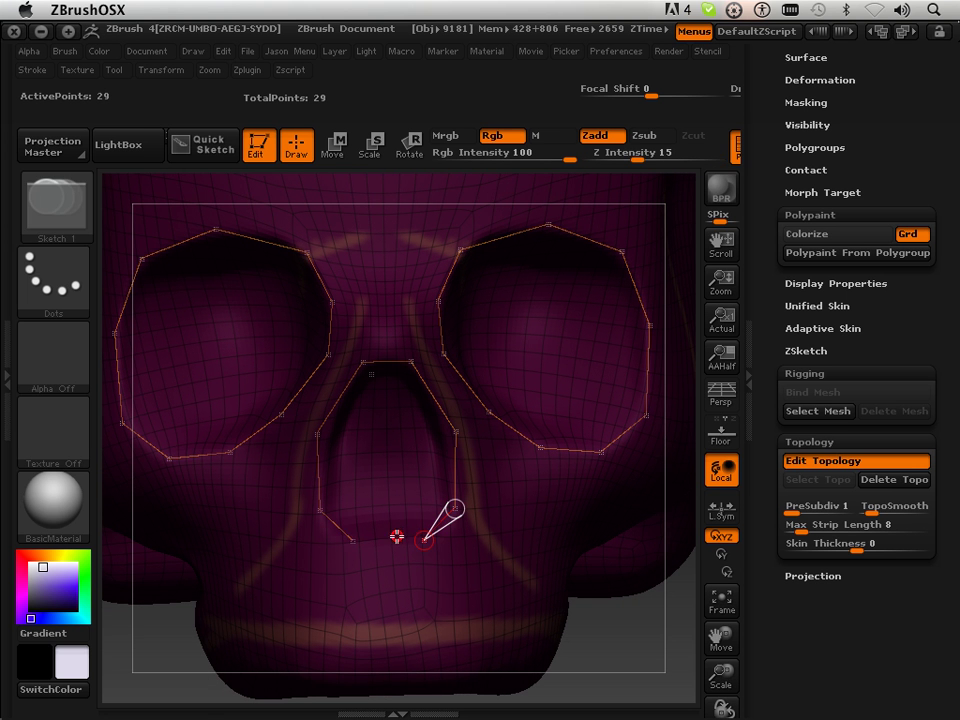
pyautogui.click(354, 541)
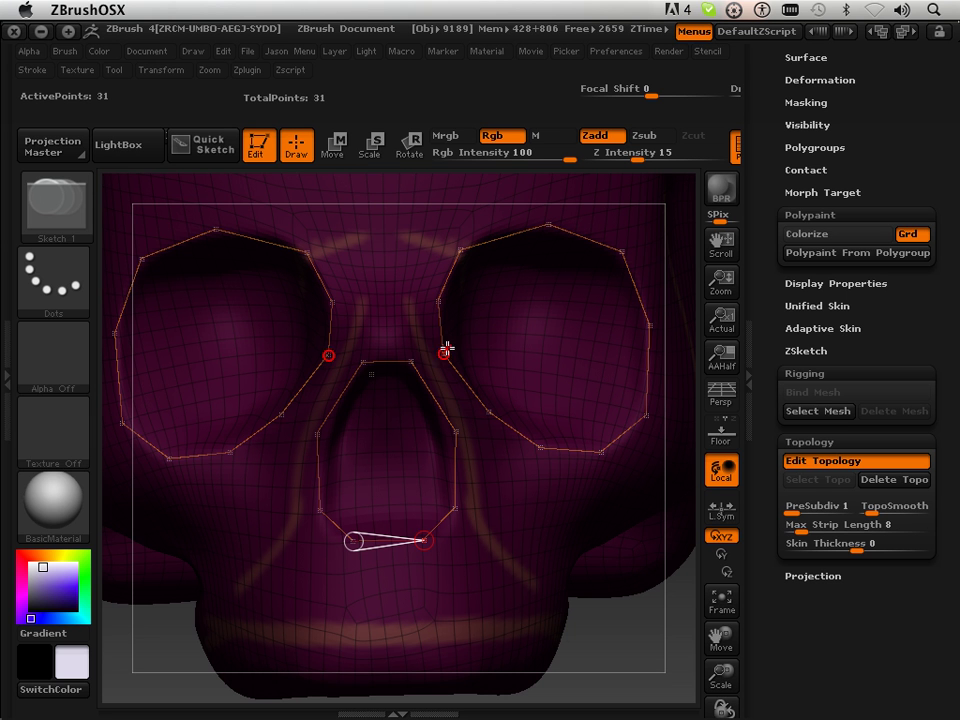
# - Build a four-sided topology face on the nose bridge directly above the nasal opening's top edge
pyautogui.moveTo(446, 350)
pyautogui.mouseDown()
pyautogui.moveTo(454, 364)
pyautogui.moveTo(441, 344)
pyautogui.mouseUp()
pyautogui.moveTo(602, 633)
pyautogui.mouseDown()
pyautogui.moveTo(593, 643)
pyautogui.moveTo(577, 630)
pyautogui.moveTo(602, 633)
pyautogui.moveTo(589, 639)
pyautogui.moveTo(604, 628)
pyautogui.moveTo(568, 647)
pyautogui.moveTo(598, 634)
pyautogui.mouseUp()
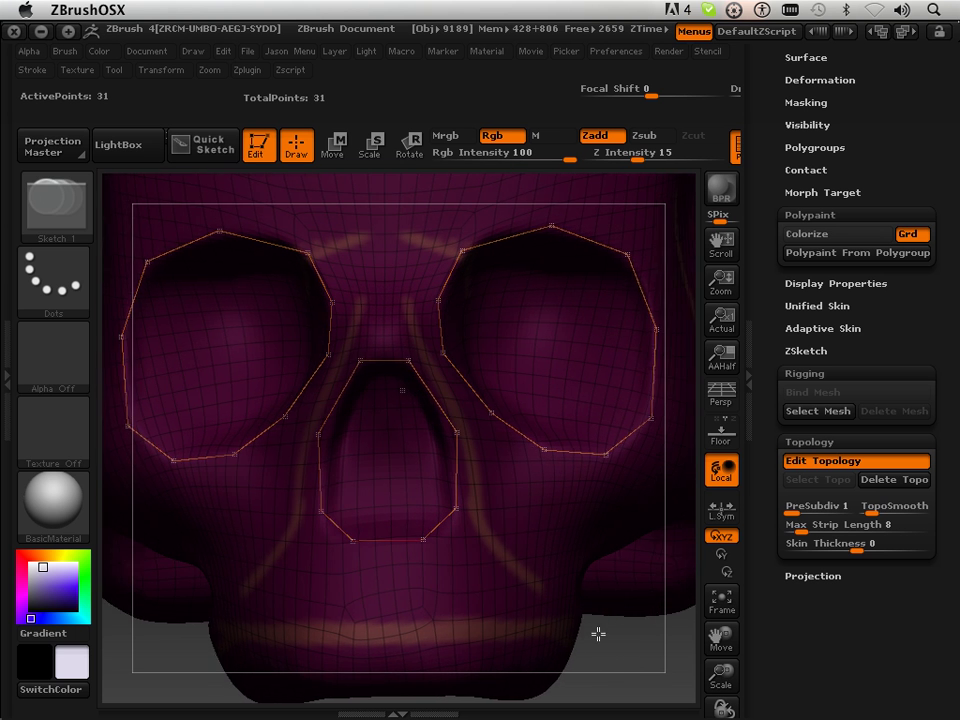
pyautogui.click(432, 396)
pyautogui.press('shift')
pyautogui.click(406, 360)
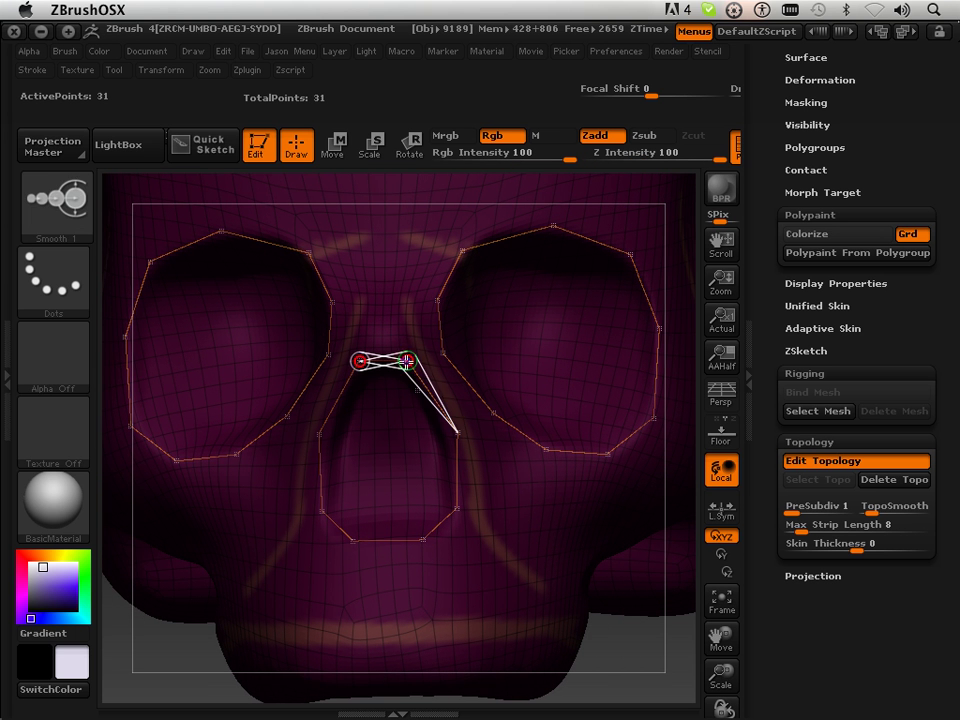
pyautogui.click(405, 324)
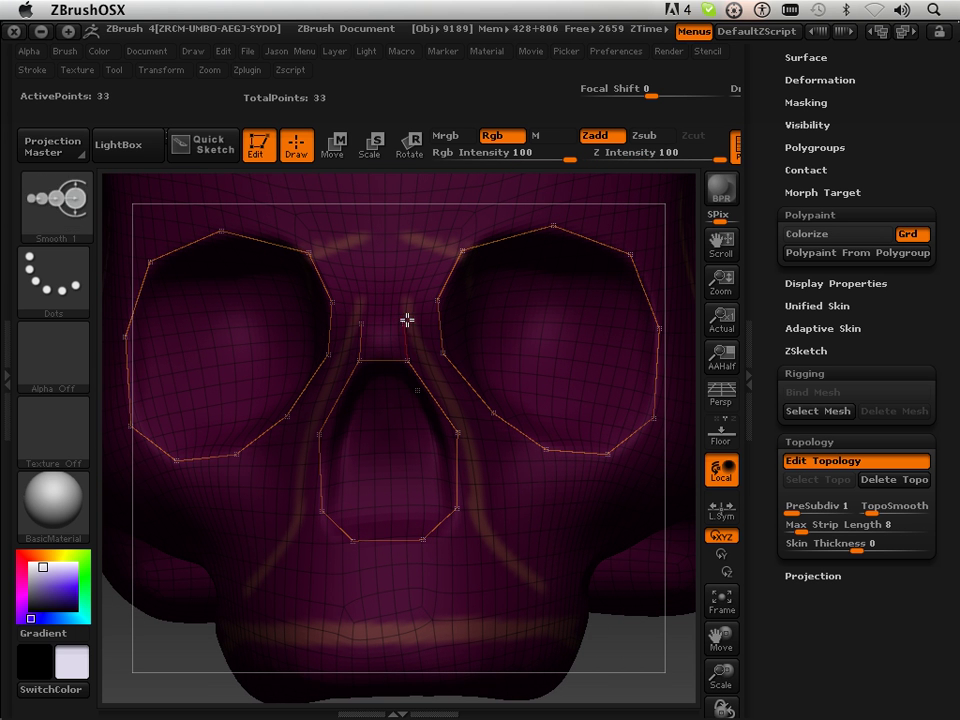
pyautogui.click(364, 322)
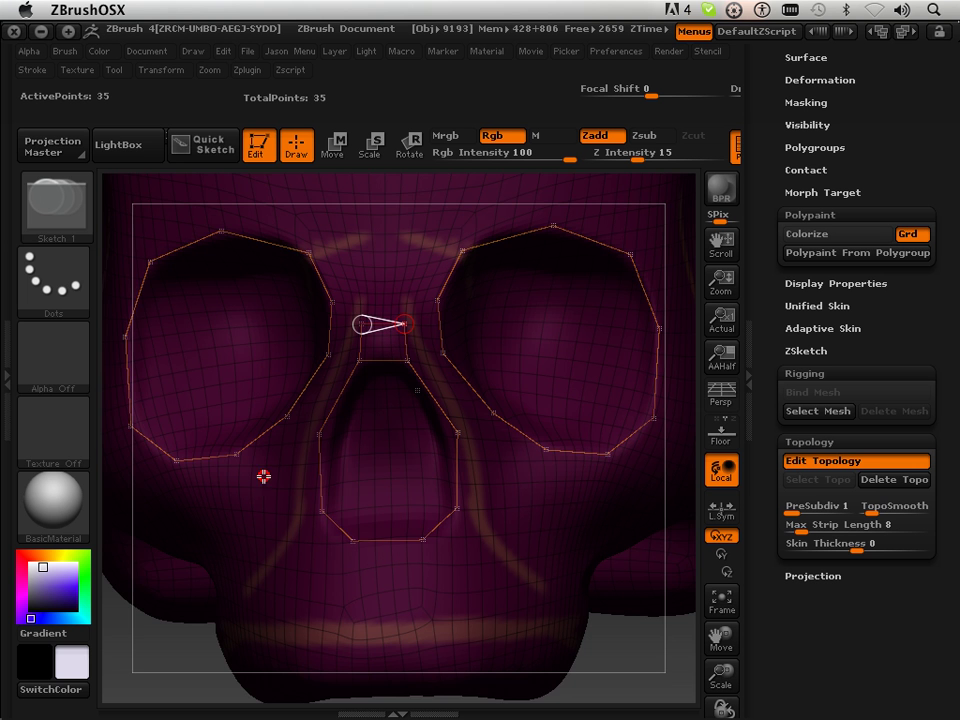
# - Build a second four-sided topology face on the nose bridge, extending from the existing bridge face up between the brow corners
pyautogui.moveTo(196, 663); pyautogui.dragTo(178, 675)
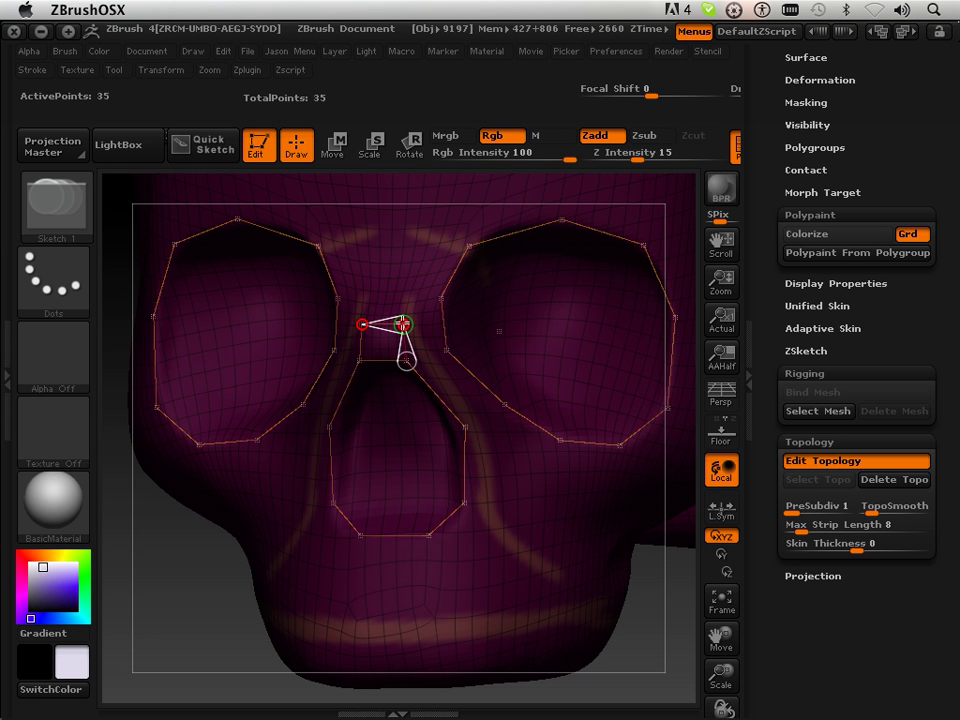
pyautogui.click(418, 266)
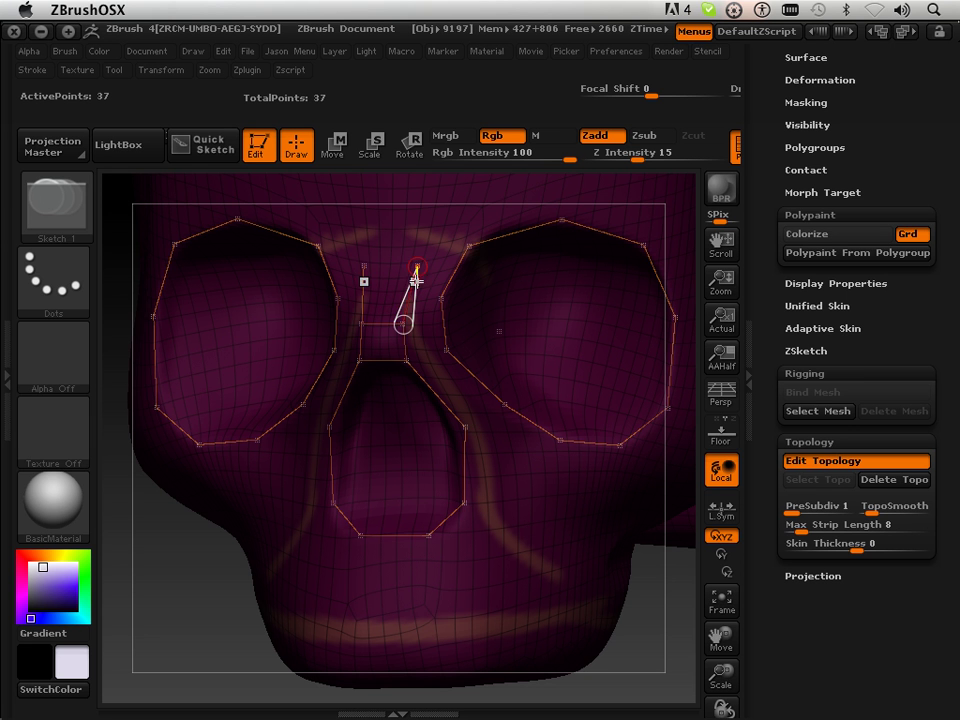
pyautogui.press('shift')
pyautogui.click(365, 266)
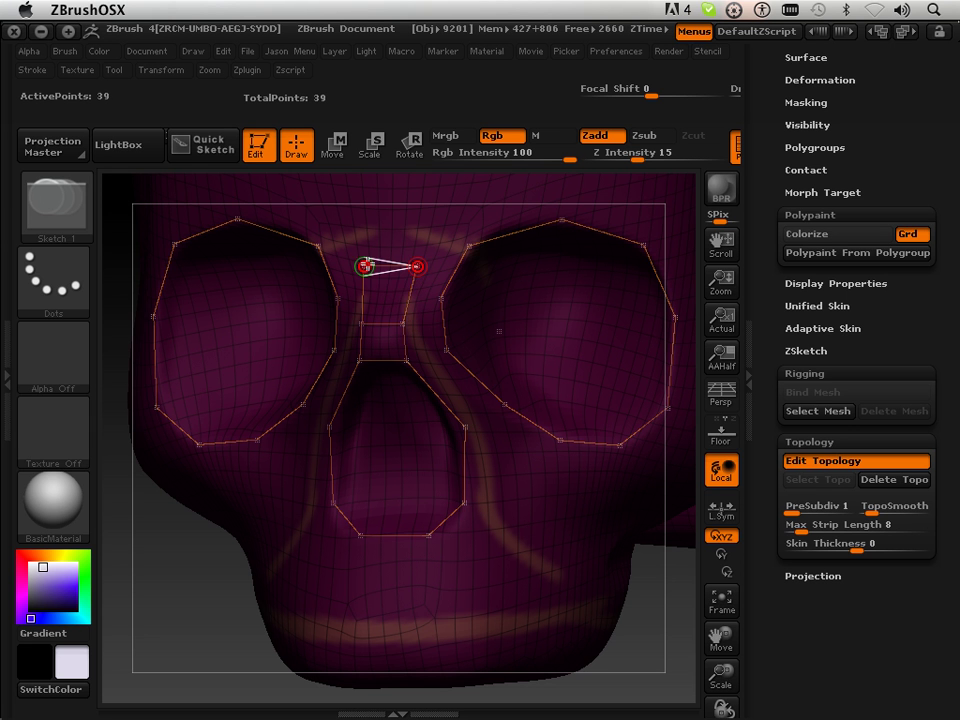
pyautogui.keyDown('shift'); pyautogui.moveTo(208, 590); pyautogui.dragTo(262, 470); pyautogui.keyUp('shift')
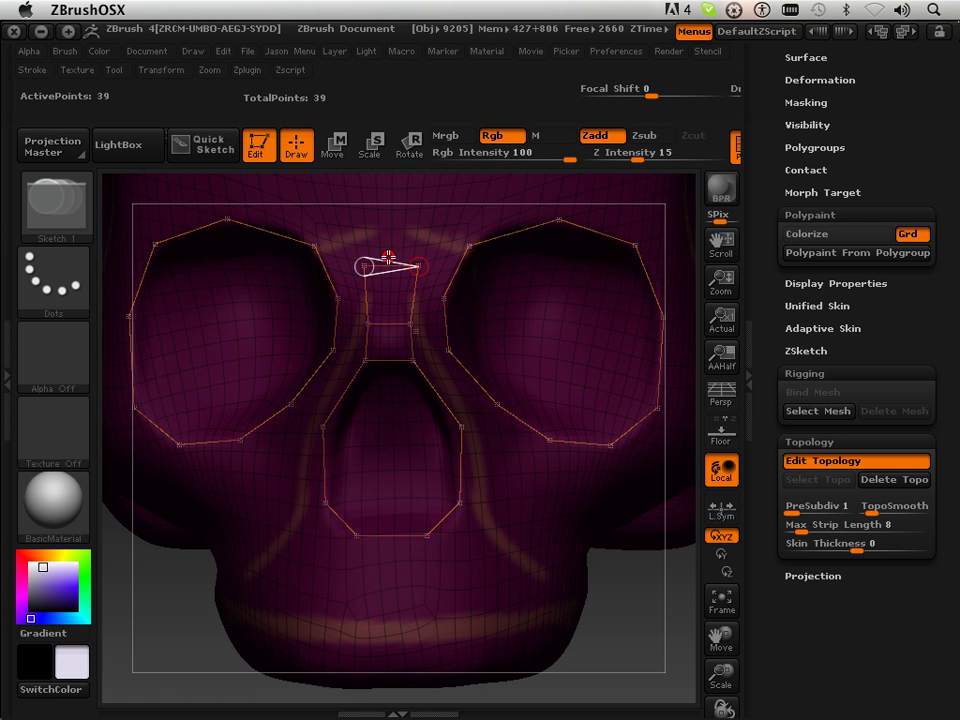
# - Build a four-sided topology face directly below the nasal opening's bottom edge
pyautogui.moveTo(187, 652)
pyautogui.mouseDown()
pyautogui.moveTo(171, 656)
pyautogui.moveTo(186, 653)
pyautogui.mouseUp()
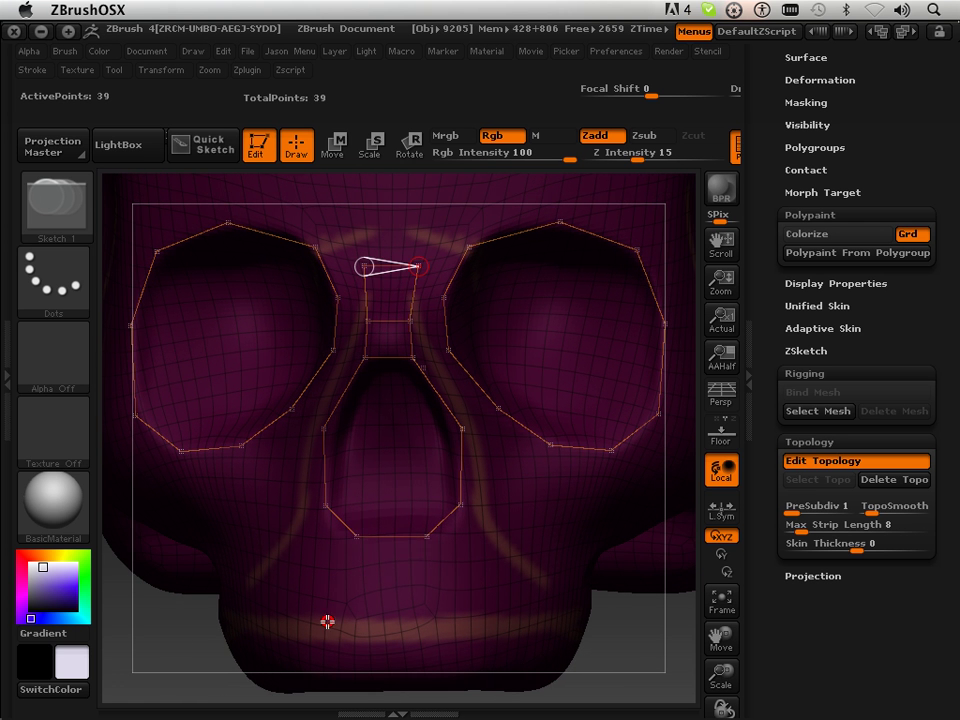
pyautogui.keyDown('shift'); pyautogui.click(428, 541); pyautogui.keyUp('shift')
pyautogui.click(426, 577)
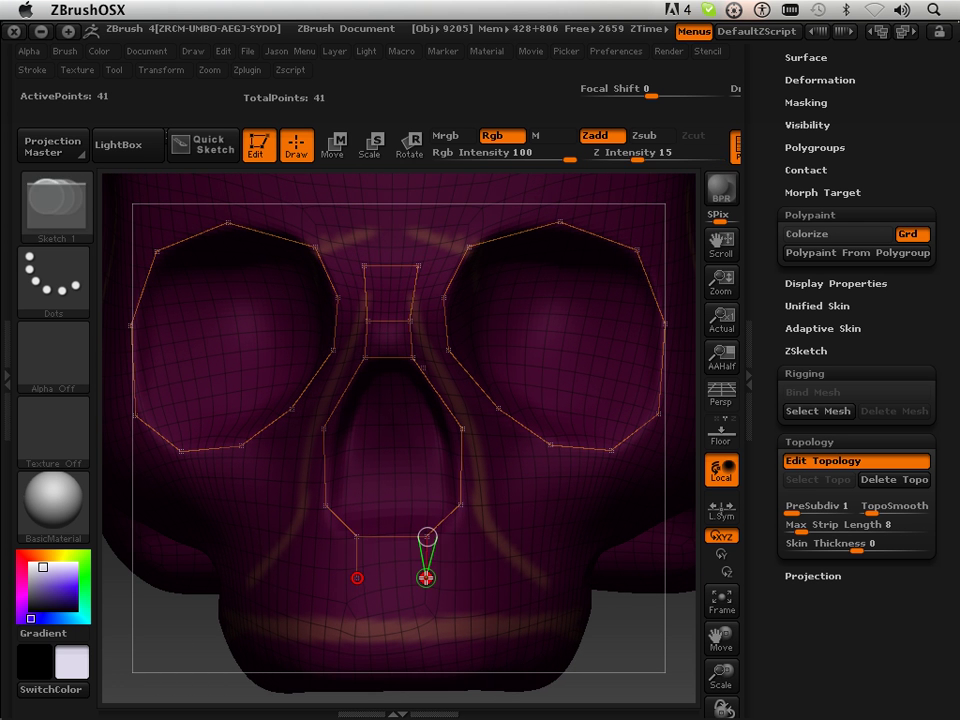
pyautogui.click(356, 578)
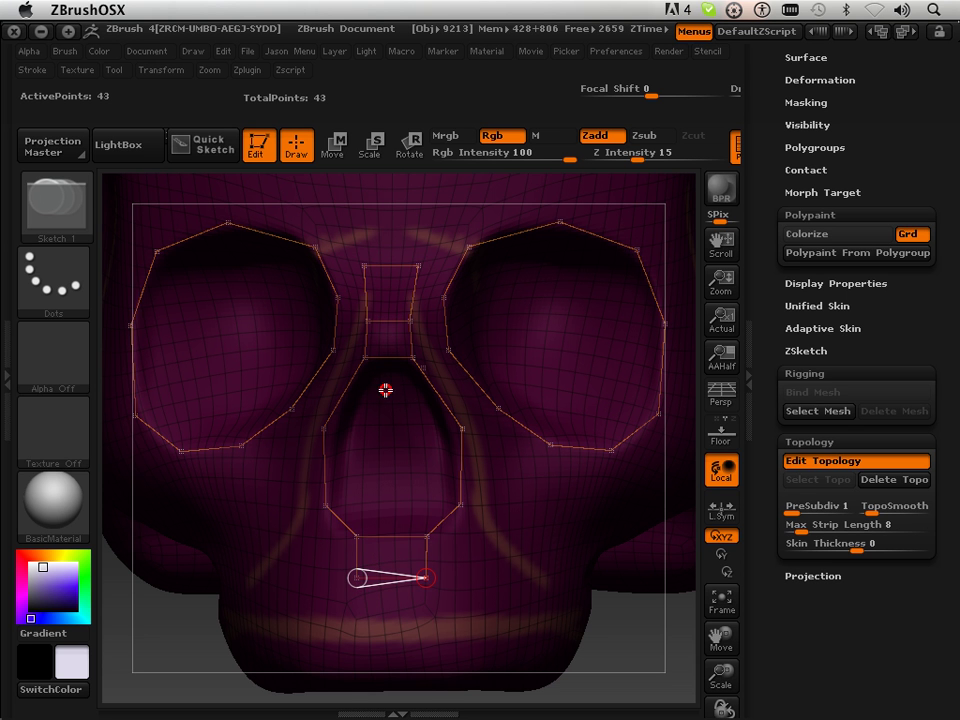
# - Connect the nose bridge and upper nasal opening points to the neighbouring inner eye socket points with topology edges
pyautogui.moveTo(585, 648); pyautogui.dragTo(555, 542)
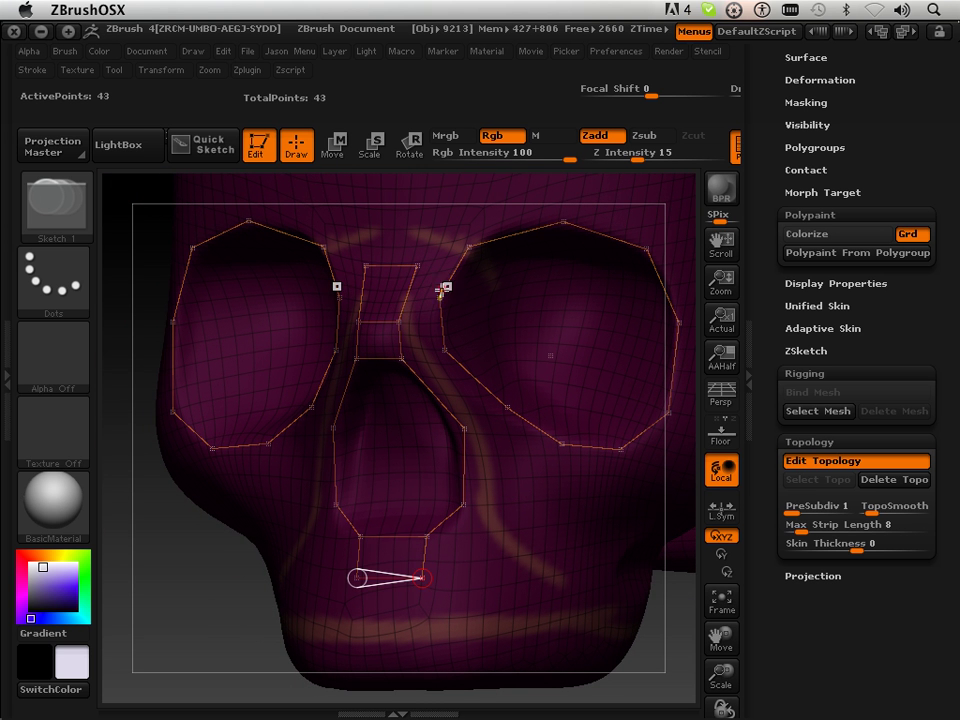
pyautogui.press('shift')
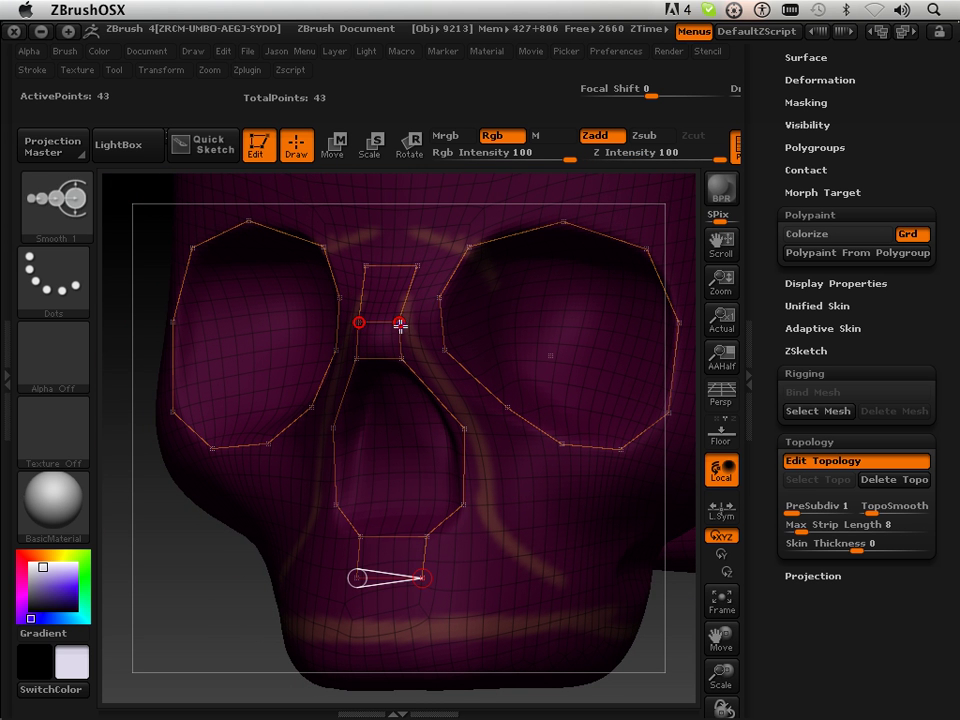
pyautogui.click(398, 325)
pyautogui.click(438, 298)
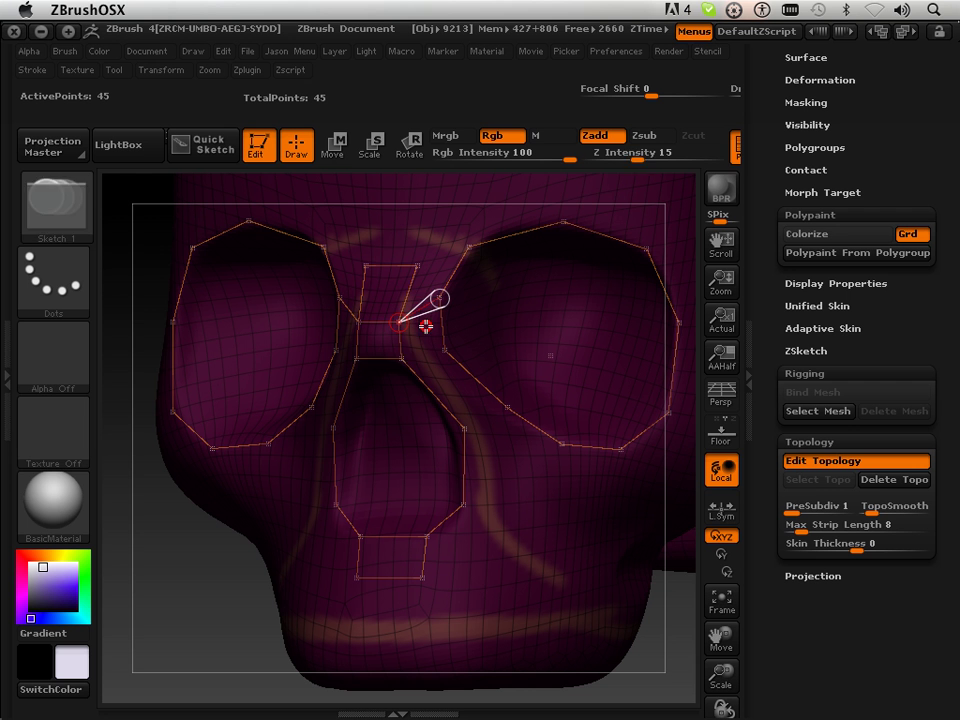
pyautogui.keyDown('shift'); pyautogui.click(401, 360); pyautogui.keyUp('shift')
pyautogui.keyDown('shift'); pyautogui.click(443, 350); pyautogui.keyUp('shift')
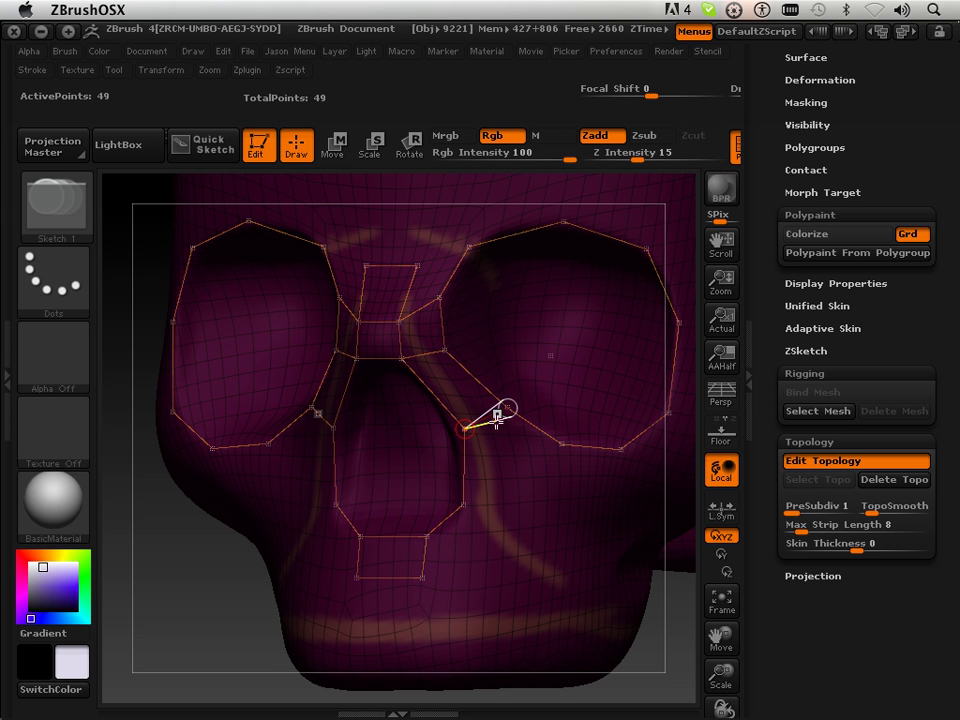
pyautogui.click(467, 462)
pyautogui.press('a')
pyautogui.press('a')
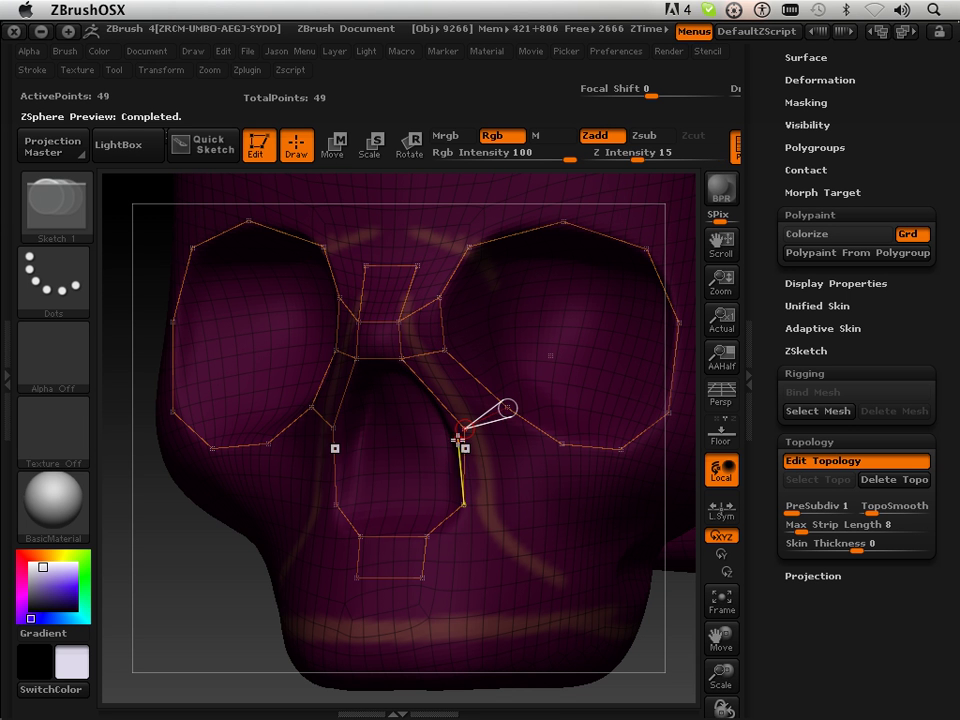
# - Connect the inner brow corners to the upper nose bridge face with topology edges and preview the adaptive skin
pyautogui.keyDown('shift'); pyautogui.click(468, 250); pyautogui.keyUp('shift')
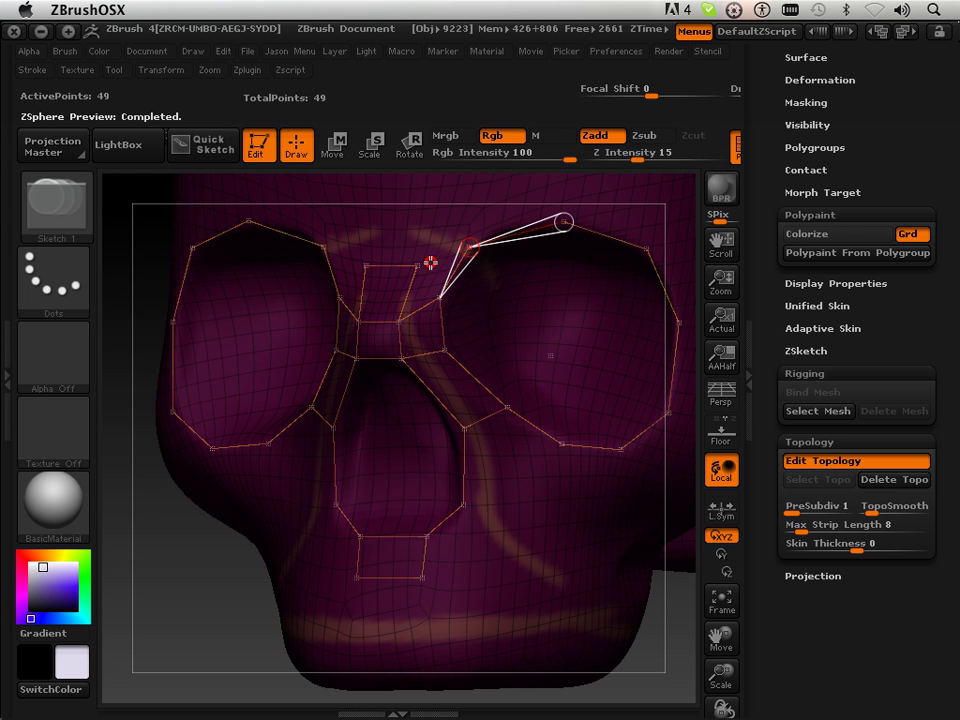
pyautogui.click(419, 267)
pyautogui.press('a')
pyautogui.press('a')
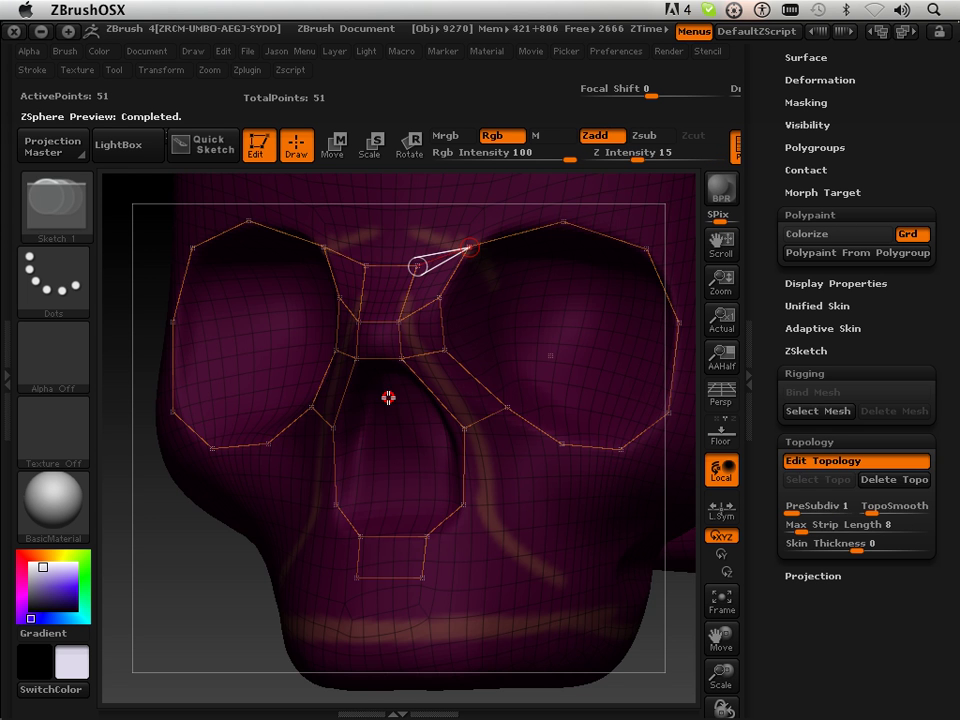
pyautogui.press('a')
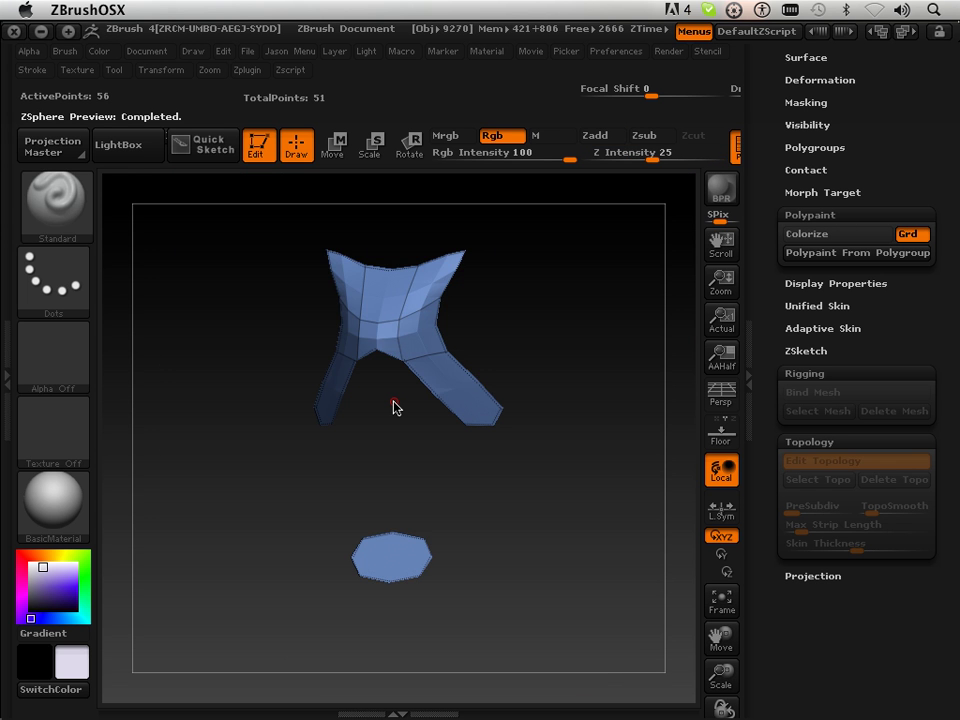
pyautogui.press('a')
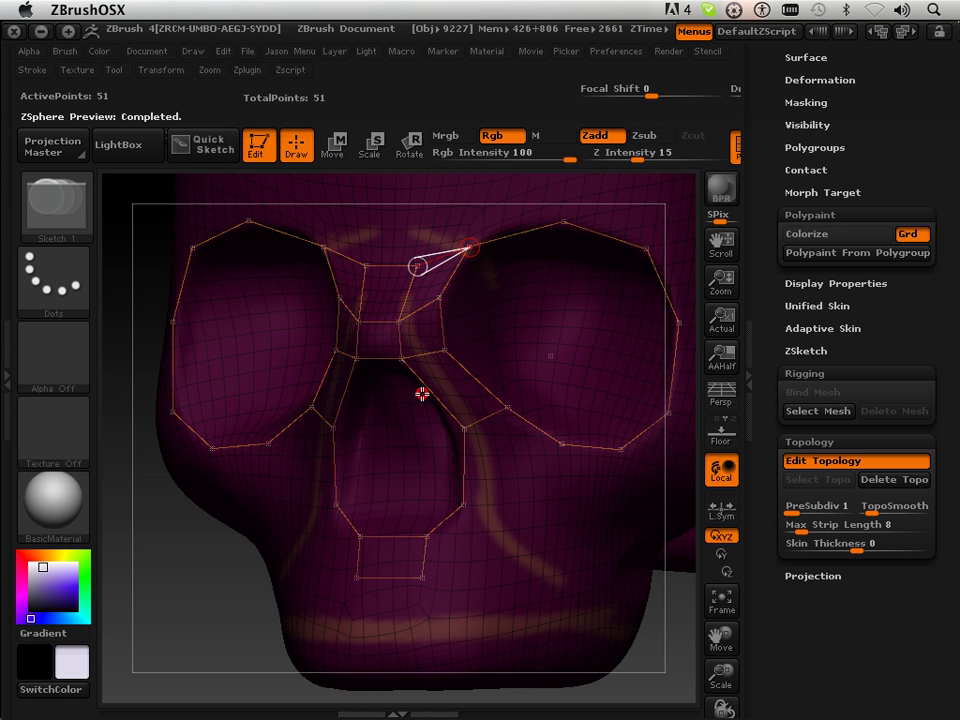
# - Undo the edges connecting the nose bridge and nasal opening to the eye sockets, and the bottom edge of the lower face
pyautogui.hotkey('ctrl', 'z')
pyautogui.hotkey('ctrl', 'z')
pyautogui.hotkey('ctrl', 'z')
pyautogui.hotkey('ctrl', 'z')
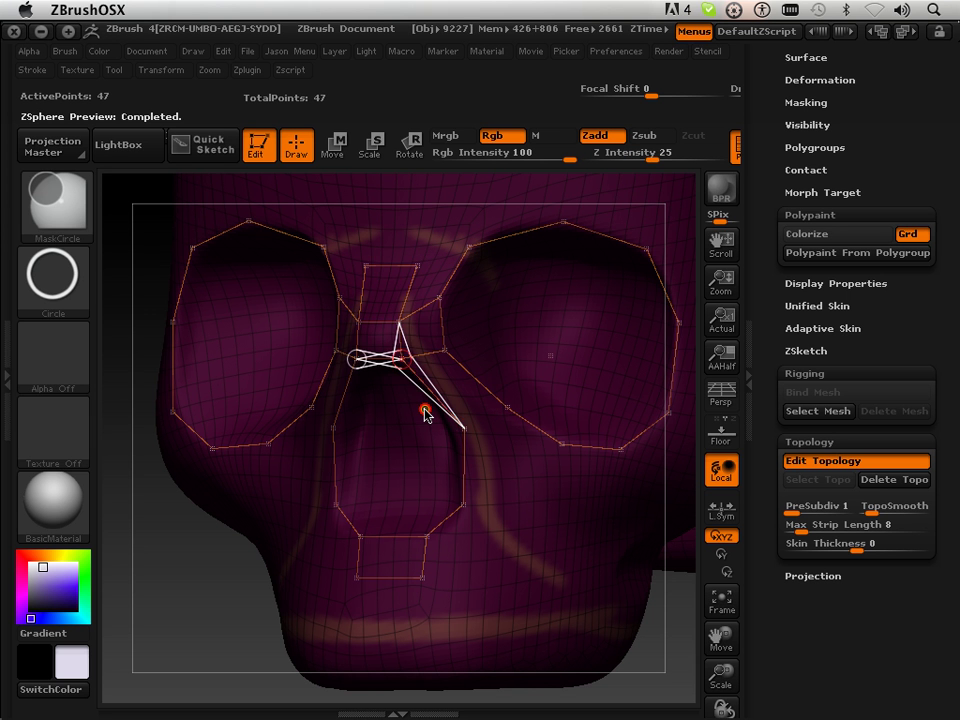
pyautogui.hotkey('ctrl', 'z')
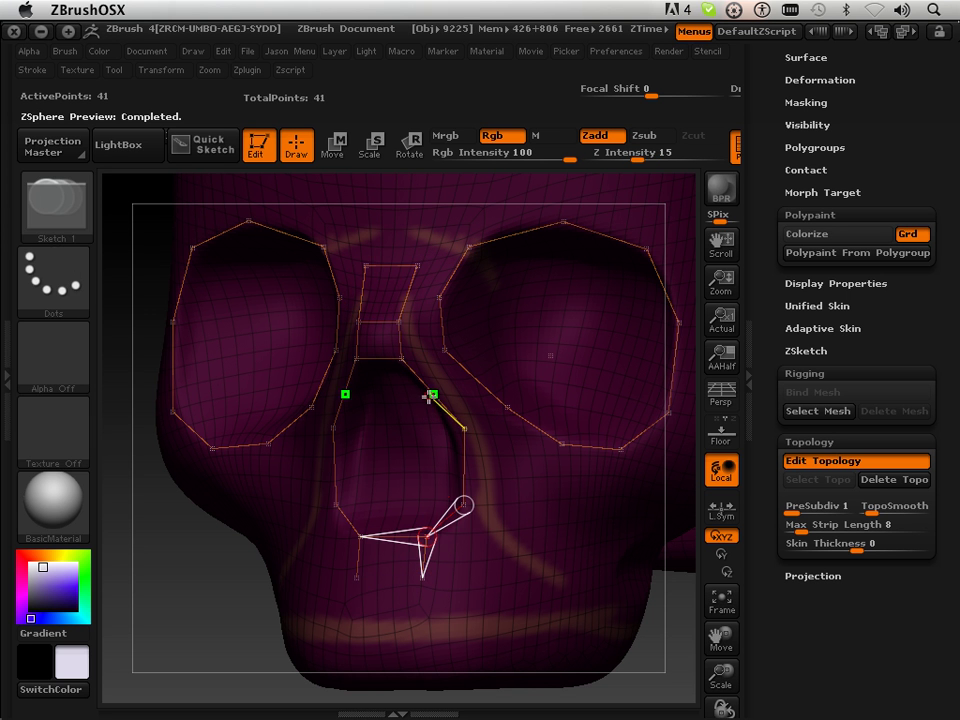
# - Delete the topology points on the nose bridge and below the nasal opening, keeping the eye socket and nasal loops
pyautogui.moveTo(234, 617); pyautogui.dragTo(262, 604)
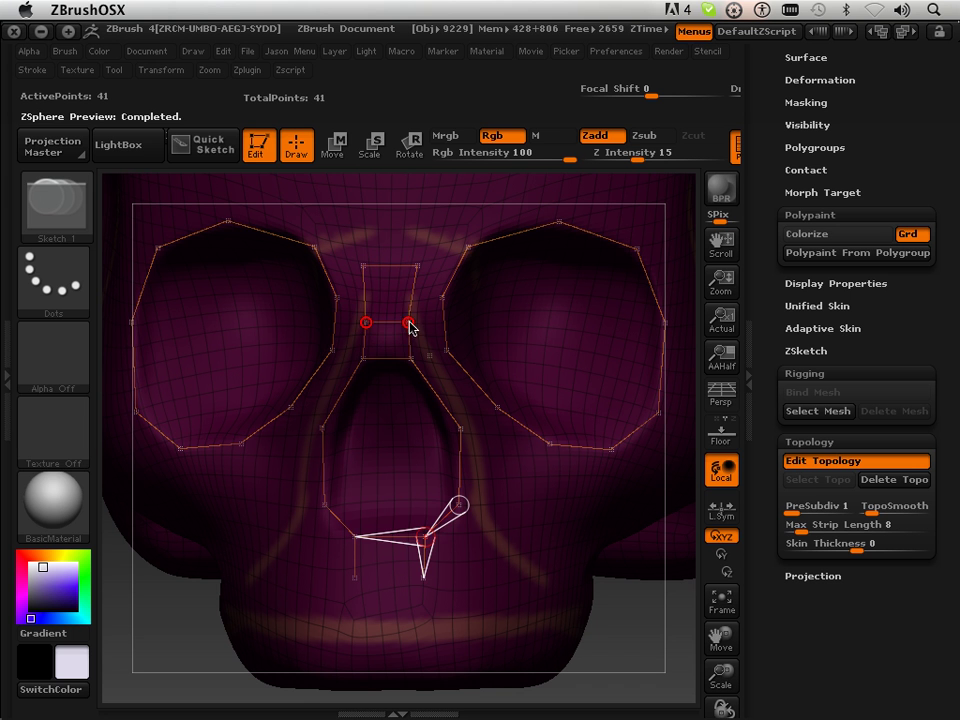
pyautogui.keyDown('alt'); pyautogui.click(409, 323); pyautogui.keyUp('alt')
pyautogui.keyDown('alt'); pyautogui.click(418, 266); pyautogui.keyUp('alt')
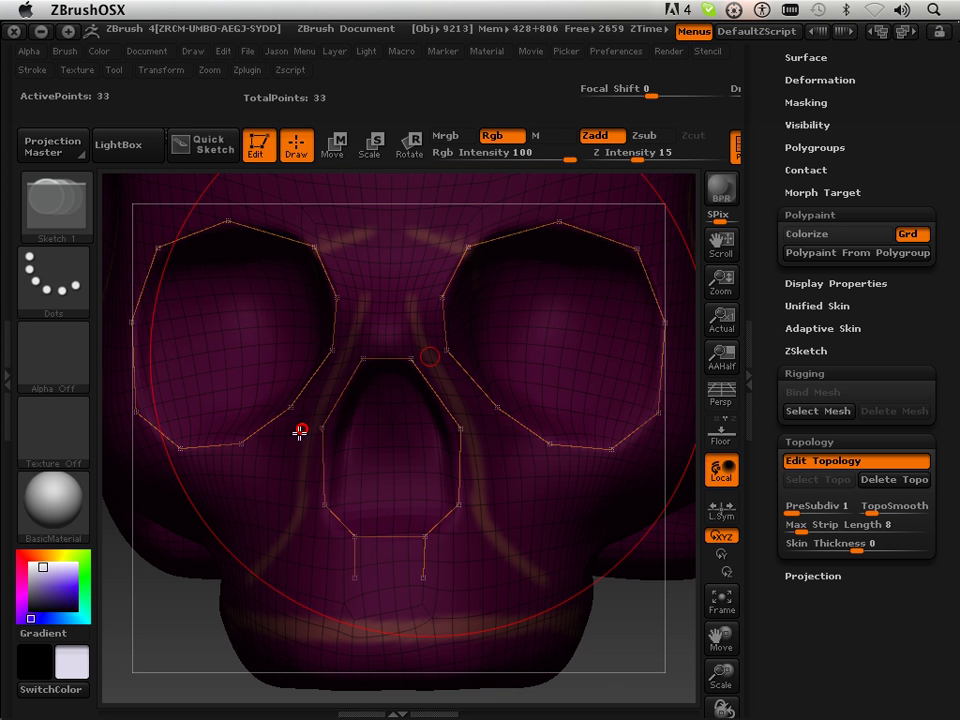
pyautogui.keyDown('alt'); pyautogui.click(424, 579); pyautogui.keyUp('alt')
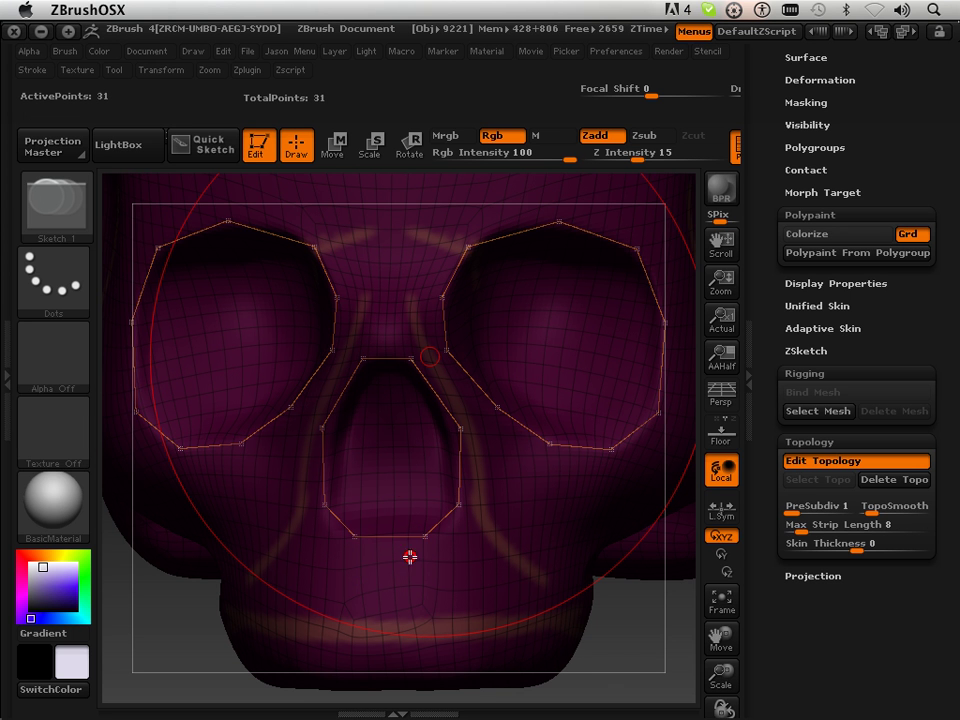
# - Draw short topology edges radiating outward from the nasal opening's bottom corners, lower side points and upper side points
pyautogui.click(473, 518)
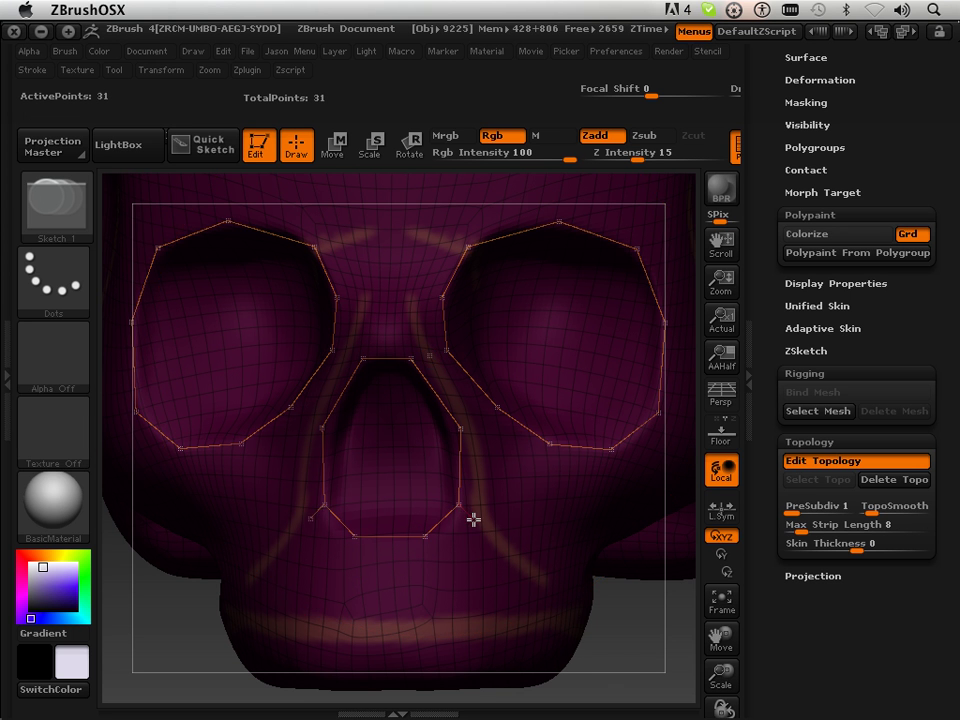
pyautogui.click(434, 562)
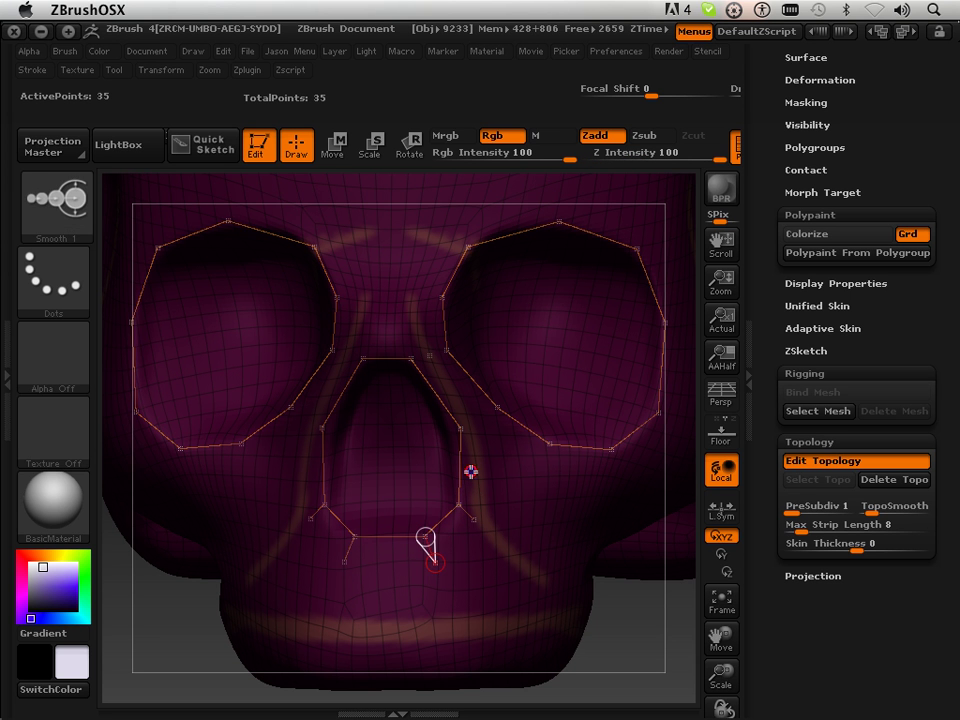
pyautogui.keyDown('shift'); pyautogui.click(463, 431); pyautogui.keyUp('shift')
pyautogui.click(478, 421)
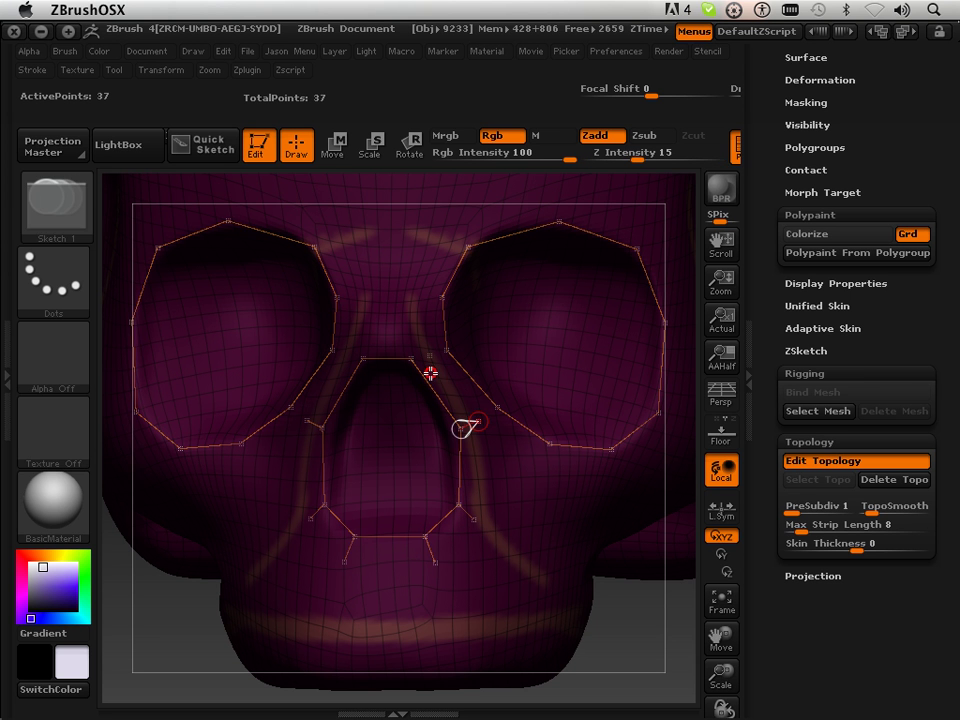
pyautogui.click(414, 357)
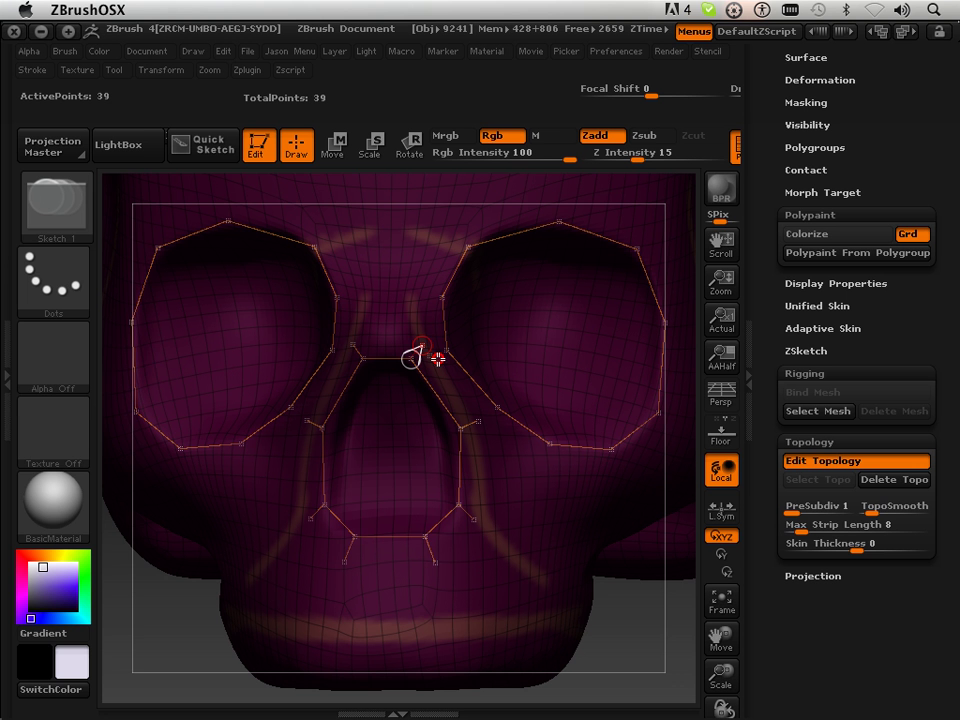
pyautogui.keyDown('alt'); pyautogui.click(430, 357); pyautogui.keyUp('alt')
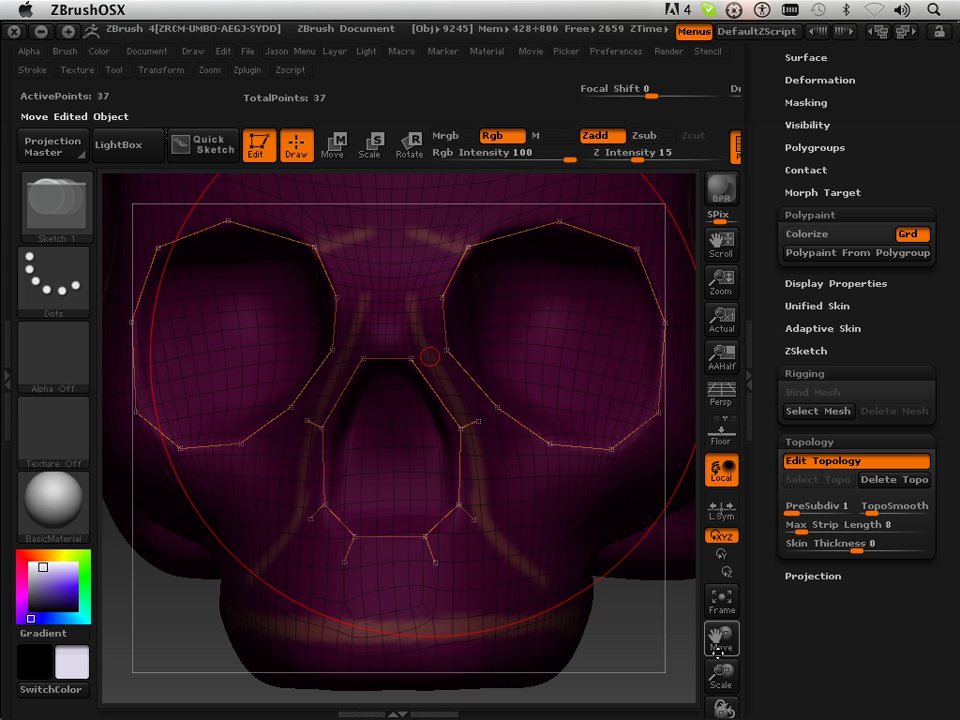
# - Draw short topology edges upward from the nasal opening's top corners and join their ends across the nose bridge
pyautogui.moveTo(720, 675); pyautogui.dragTo(390, 326)
pyautogui.press('shift')
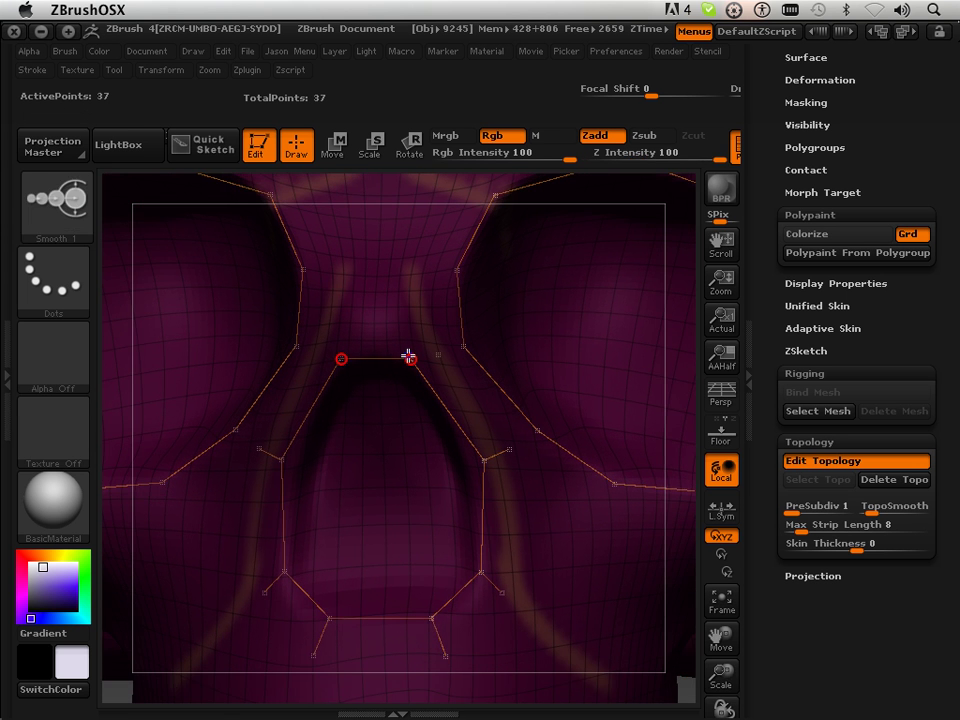
pyautogui.click(418, 331)
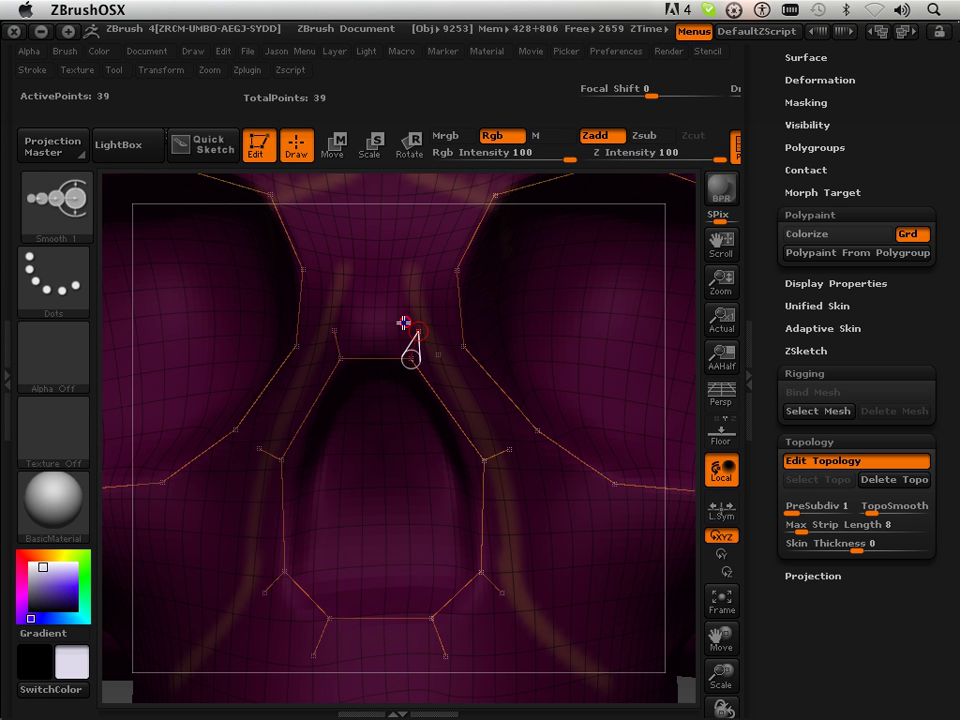
pyautogui.click(334, 330)
pyautogui.keyDown('shift'); pyautogui.click(419, 331); pyautogui.keyUp('shift')
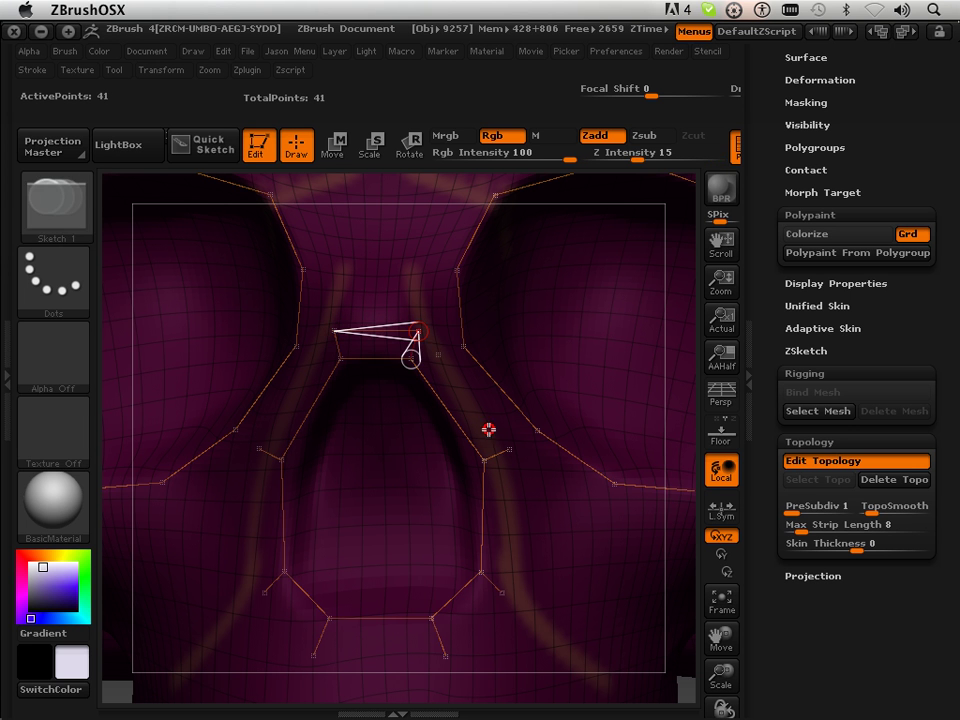
# - Connect the outer top corners to the outer ends of the upper side edges along both sides of the nasal opening
pyautogui.click(502, 452)
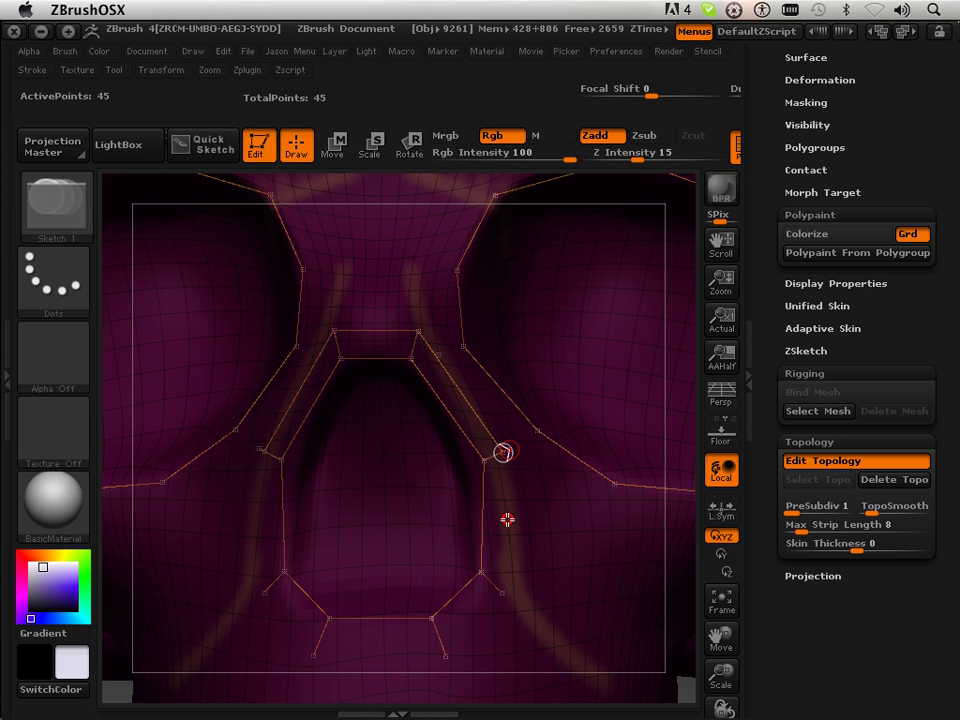
pyautogui.hotkey('ctrl', 'z')
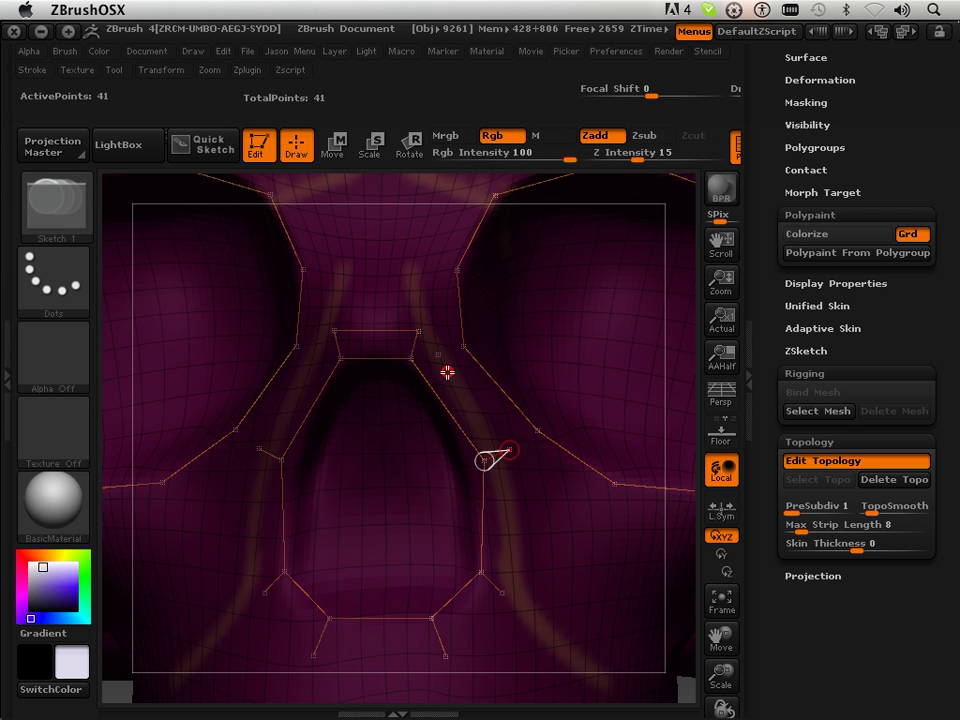
pyautogui.click(420, 332)
pyautogui.keyDown('shift'); pyautogui.click(510, 450); pyautogui.keyUp('shift')
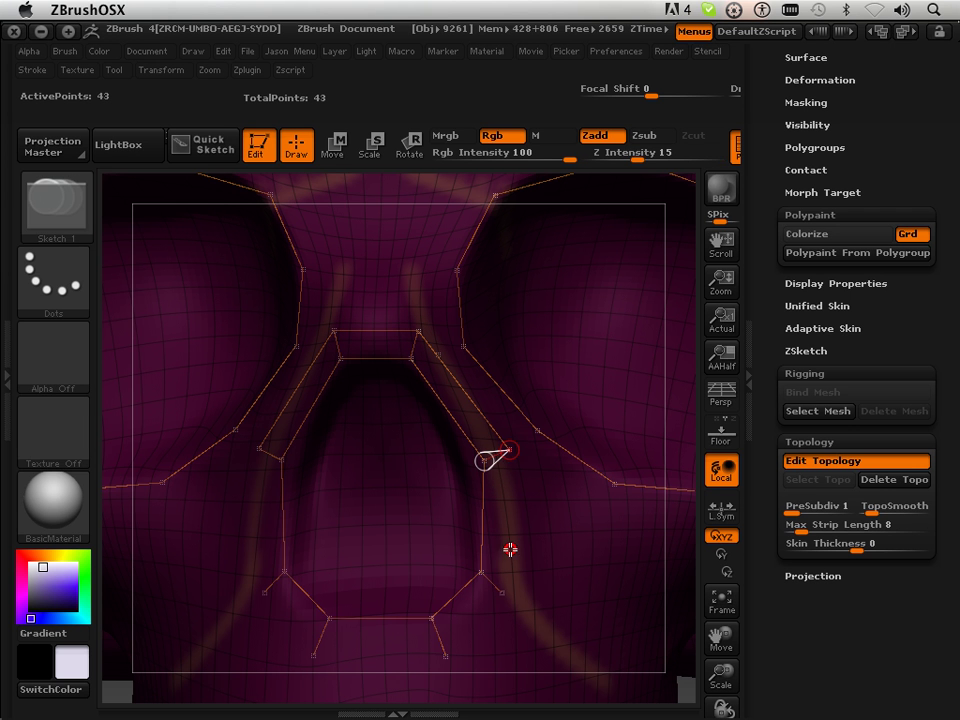
# - Continue the outer loop down both sides, close it below the nasal opening, and preview the adaptive skin
pyautogui.click(502, 593)
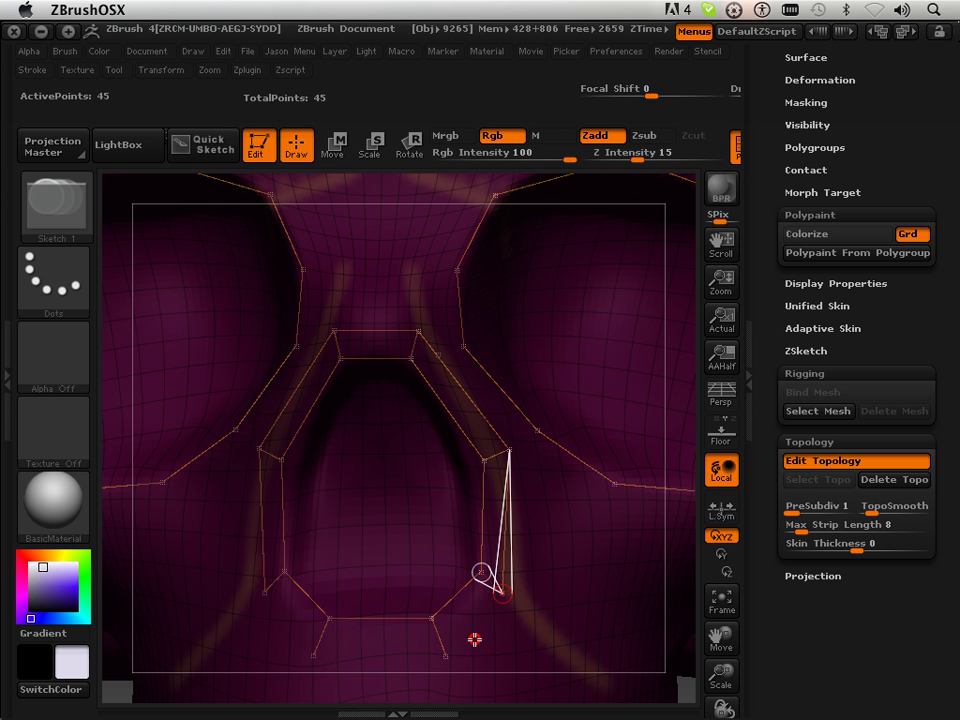
pyautogui.click(449, 657)
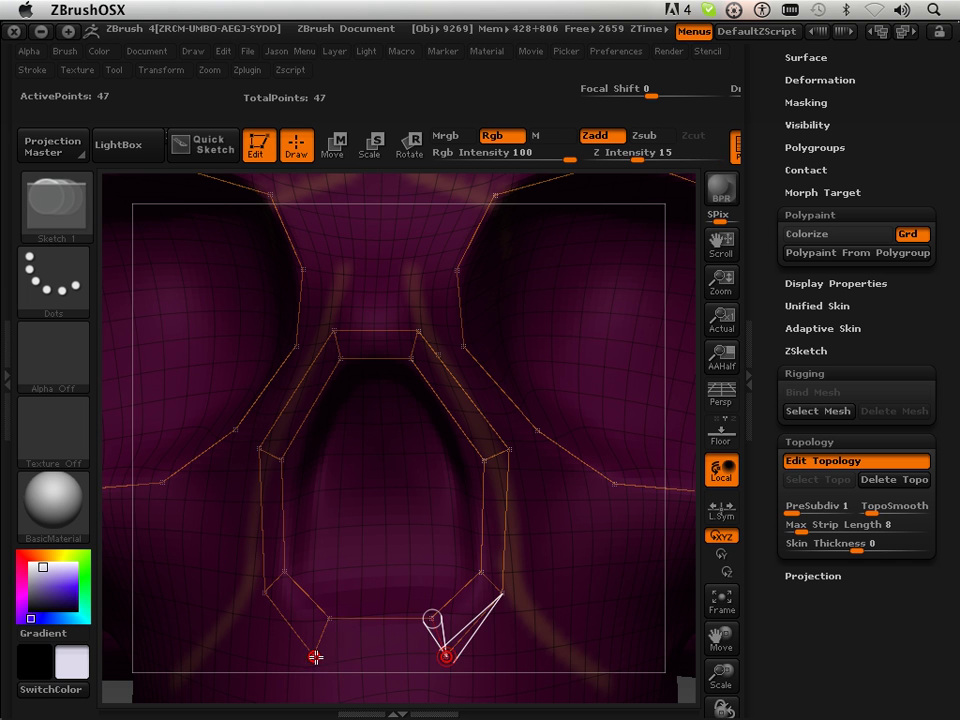
pyautogui.click(315, 657)
pyautogui.press('a')
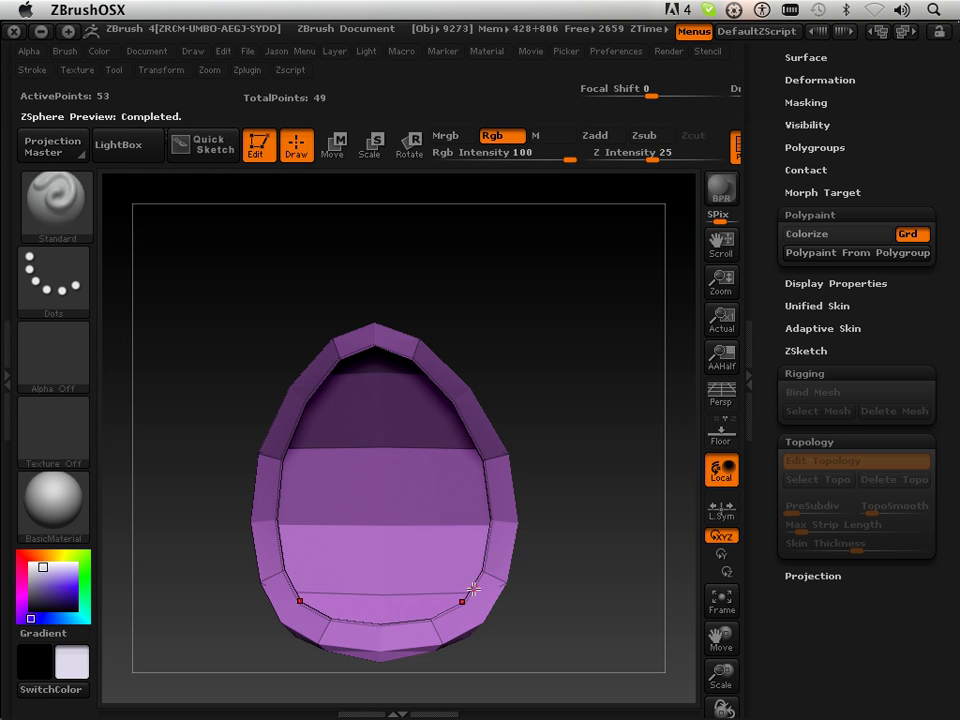
# - Draw short topology edges outward from the four inner-side points of the eye socket loops, toward the nose bridge
pyautogui.press('a')
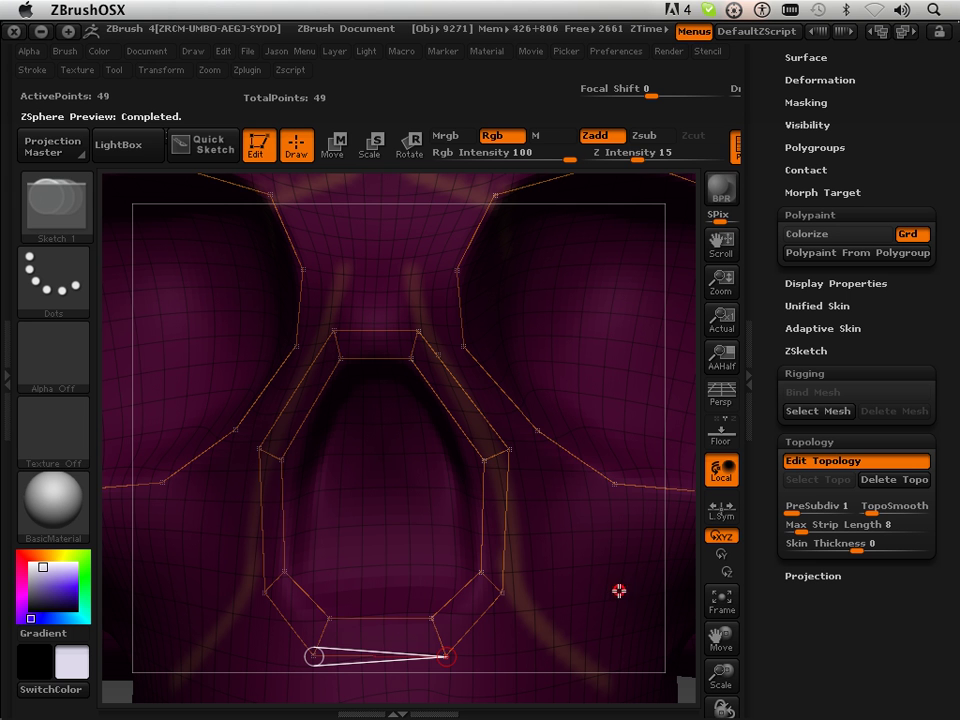
pyautogui.press('shift')
pyautogui.keyDown('shift'); pyautogui.click(538, 431); pyautogui.keyUp('shift')
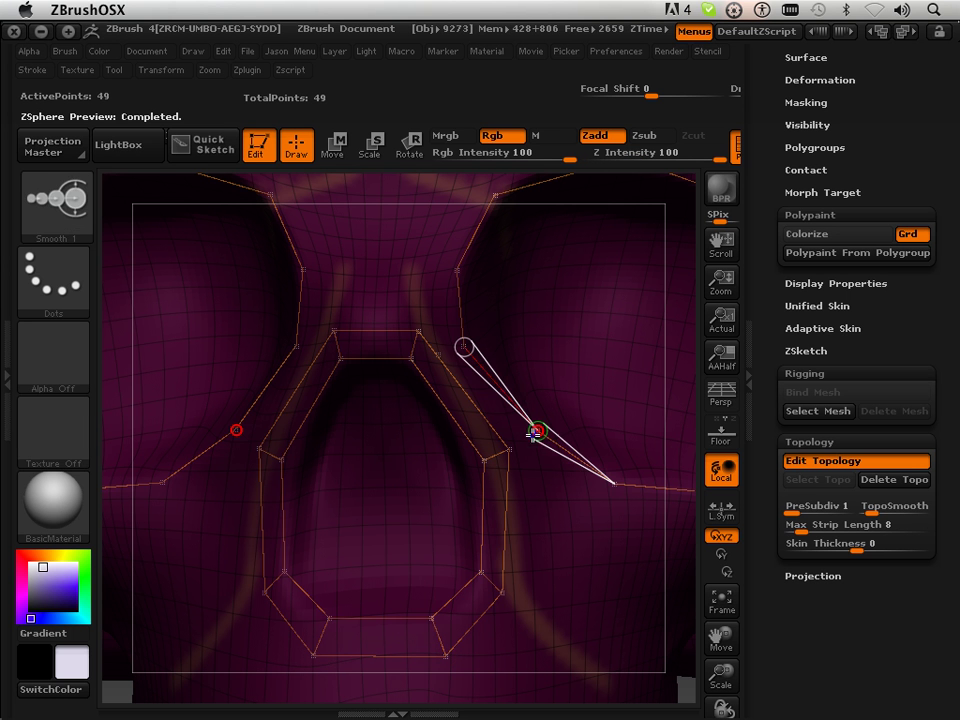
pyautogui.click(530, 447)
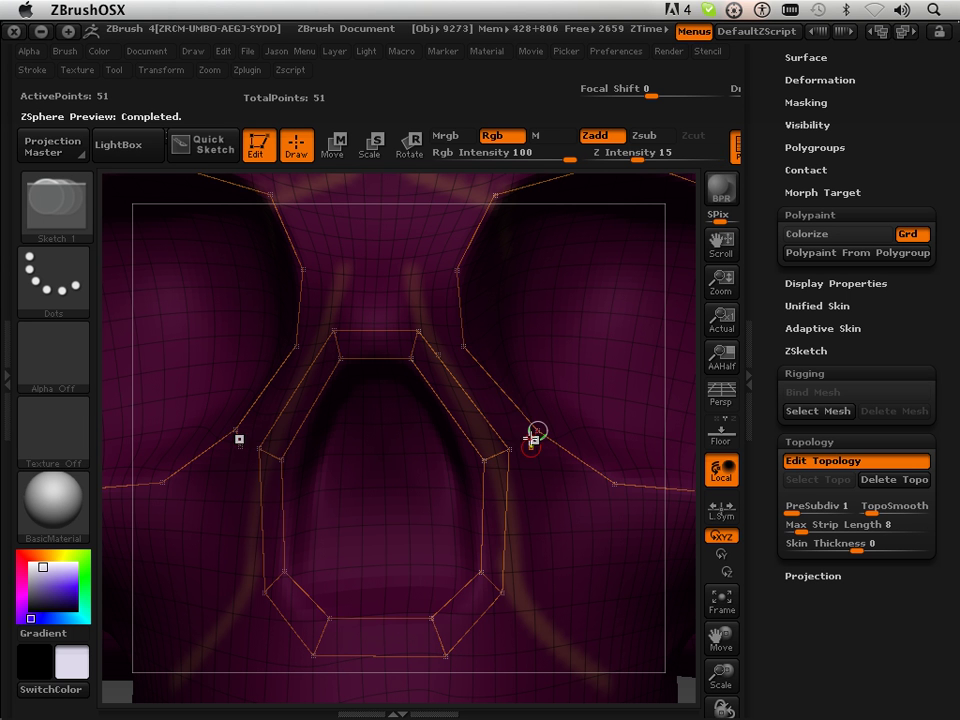
pyautogui.click(454, 343)
pyautogui.press('shift')
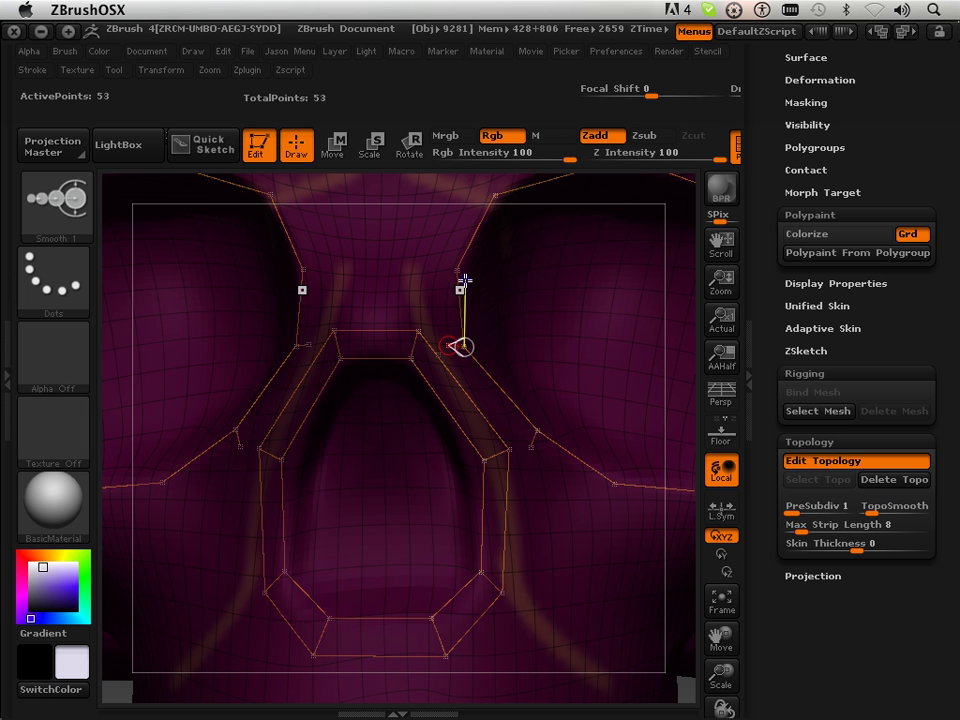
pyautogui.click(441, 270)
pyautogui.press('shift')
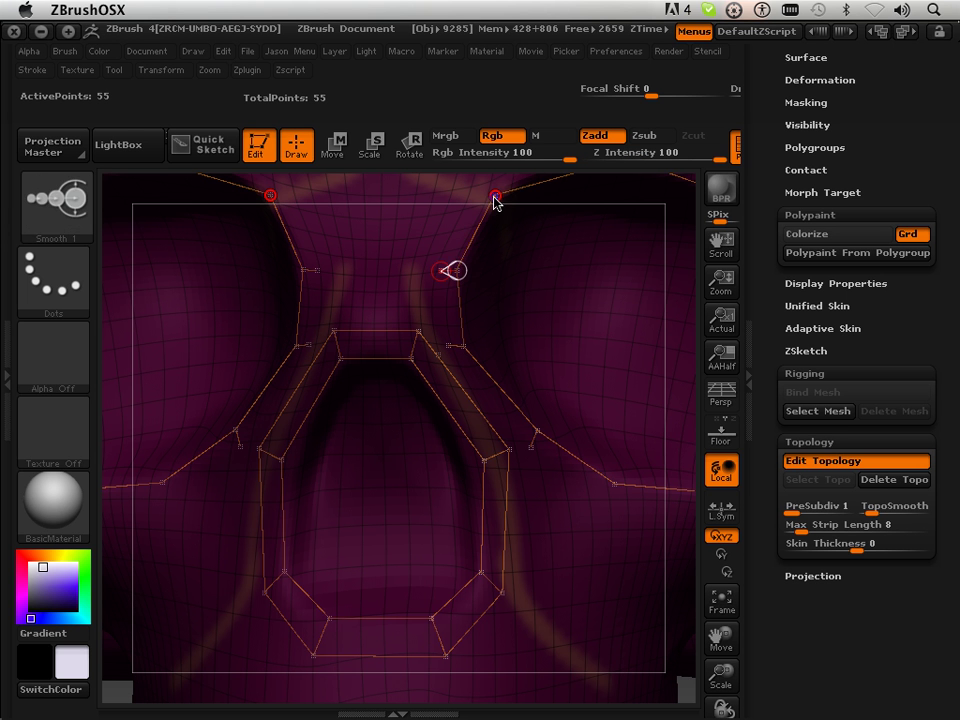
pyautogui.click(474, 188)
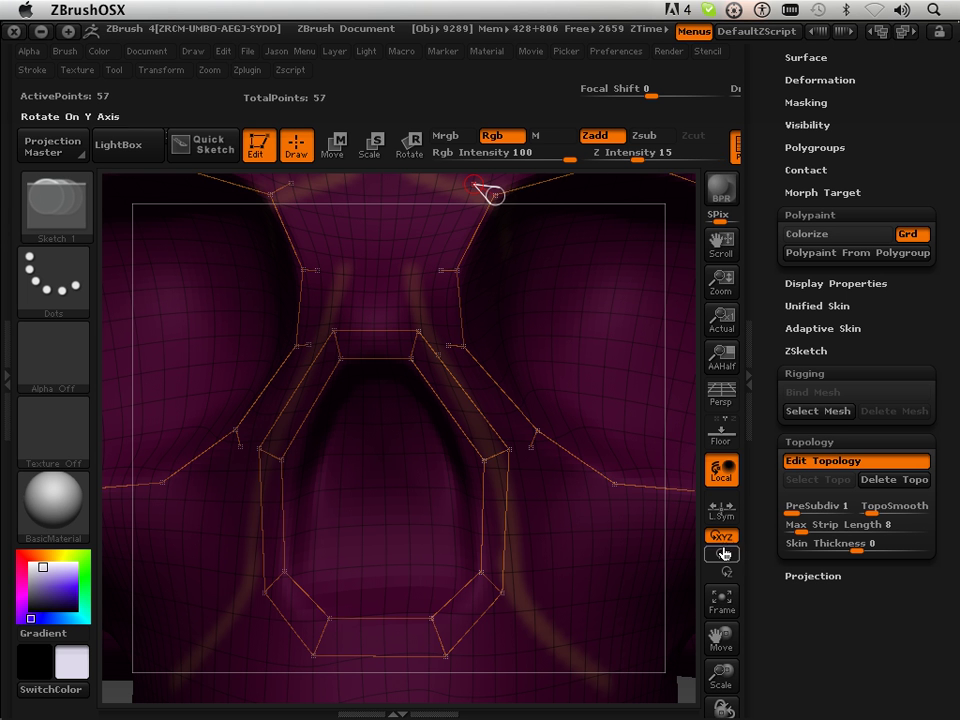
# - Draw short topology edges outward from the eye socket loop's top point, upper outer corner and outer side point
pyautogui.moveTo(719, 636); pyautogui.dragTo(592, 712)
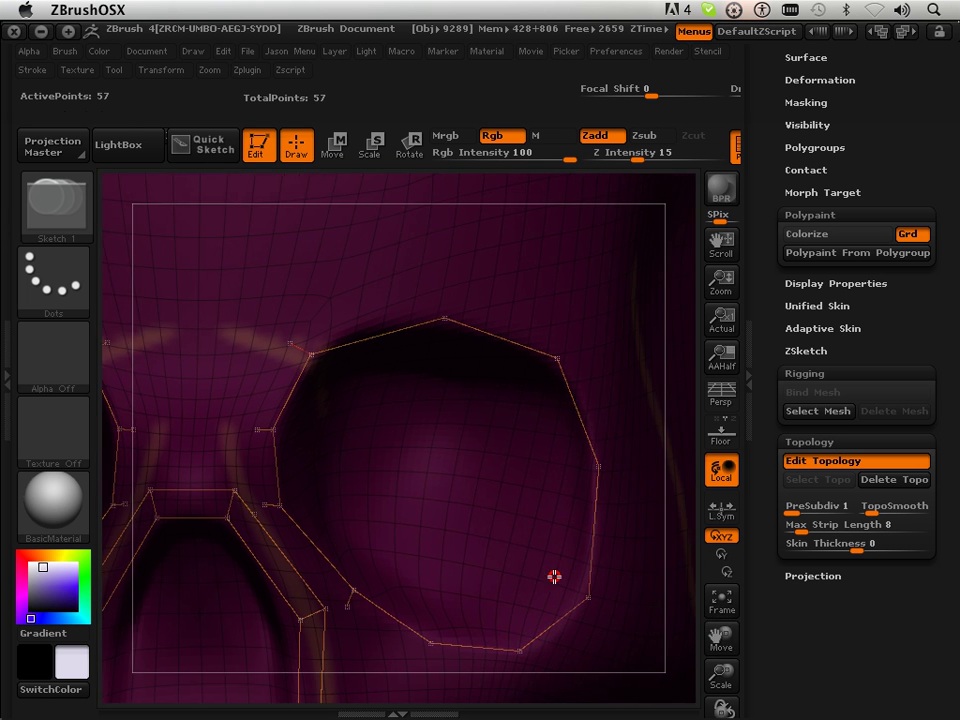
pyautogui.keyDown('shift'); pyautogui.click(449, 321); pyautogui.keyUp('shift')
pyautogui.keyDown('shift'); pyautogui.click(447, 319); pyautogui.keyUp('shift')
pyautogui.click(449, 292)
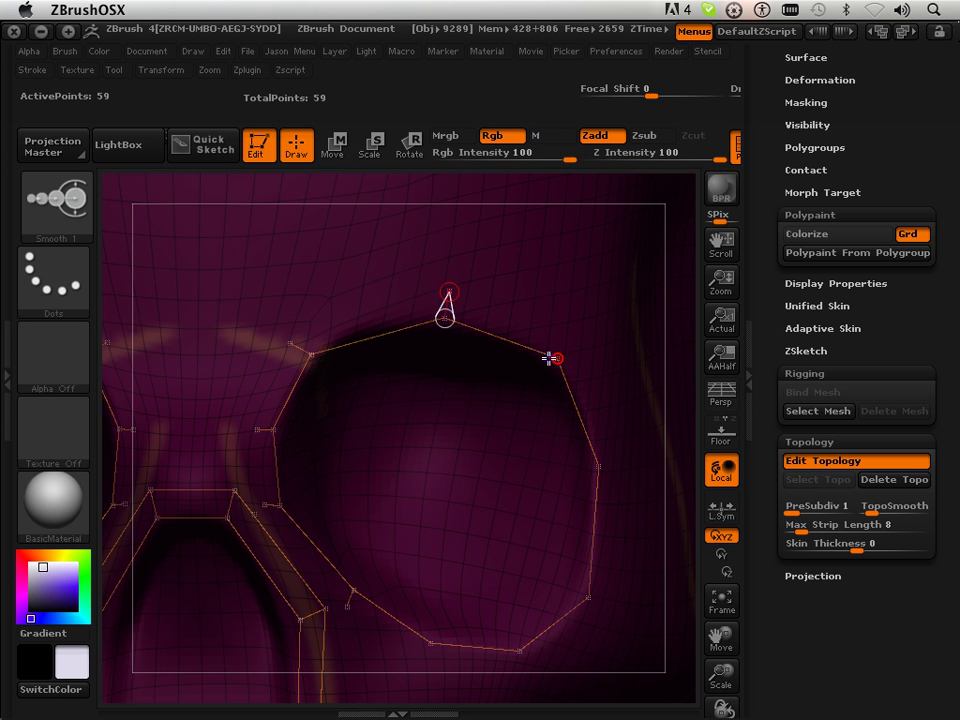
pyautogui.keyDown('shift'); pyautogui.click(557, 359); pyautogui.keyUp('shift')
pyautogui.click(574, 340)
pyautogui.keyDown('shift'); pyautogui.click(603, 465); pyautogui.keyUp('shift')
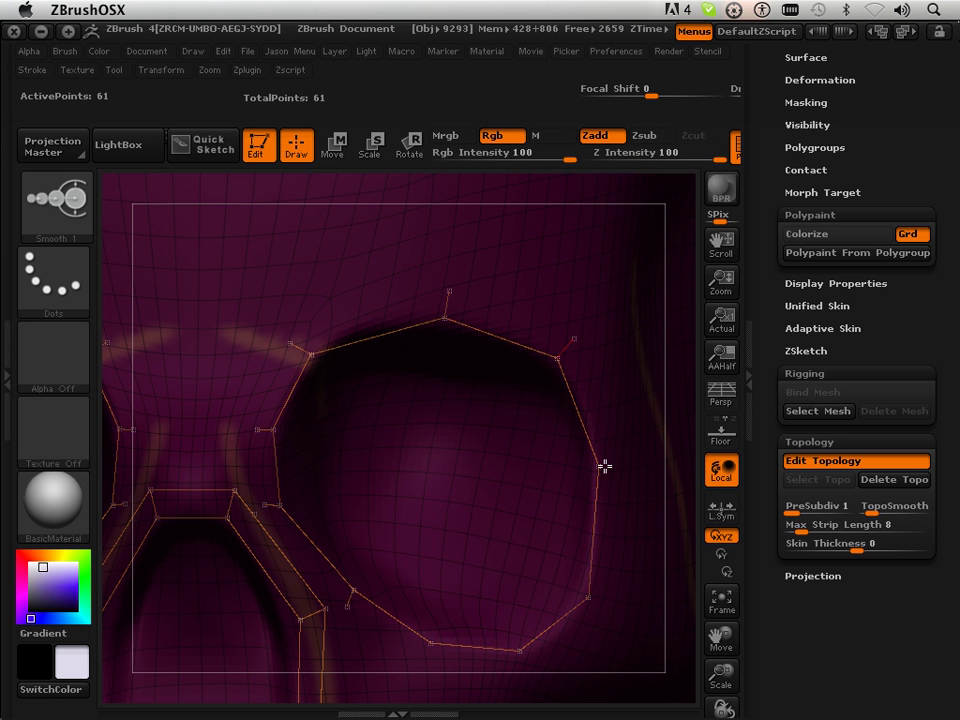
pyautogui.click(617, 465)
# - Draw short edges outward from the eye socket's lower outer corner and two bottom points, and join the innermost bottom end to the lower inner one
pyautogui.keyDown('shift'); pyautogui.click(588, 598); pyautogui.keyUp('shift')
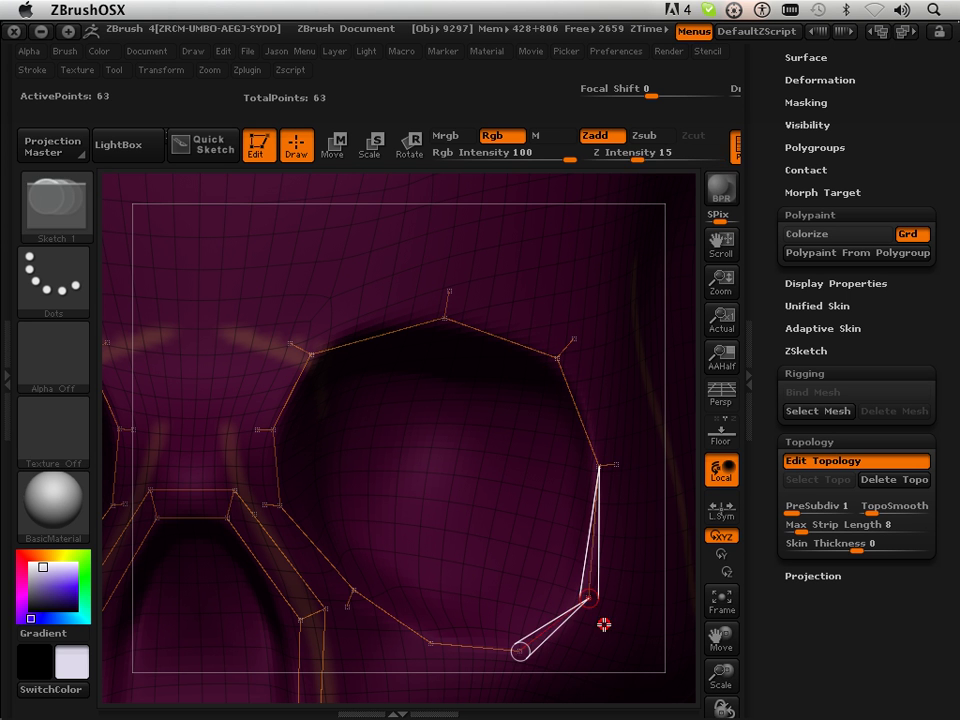
pyautogui.click(604, 624)
pyautogui.keyDown('shift'); pyautogui.click(521, 652); pyautogui.keyUp('shift')
pyautogui.click(530, 669)
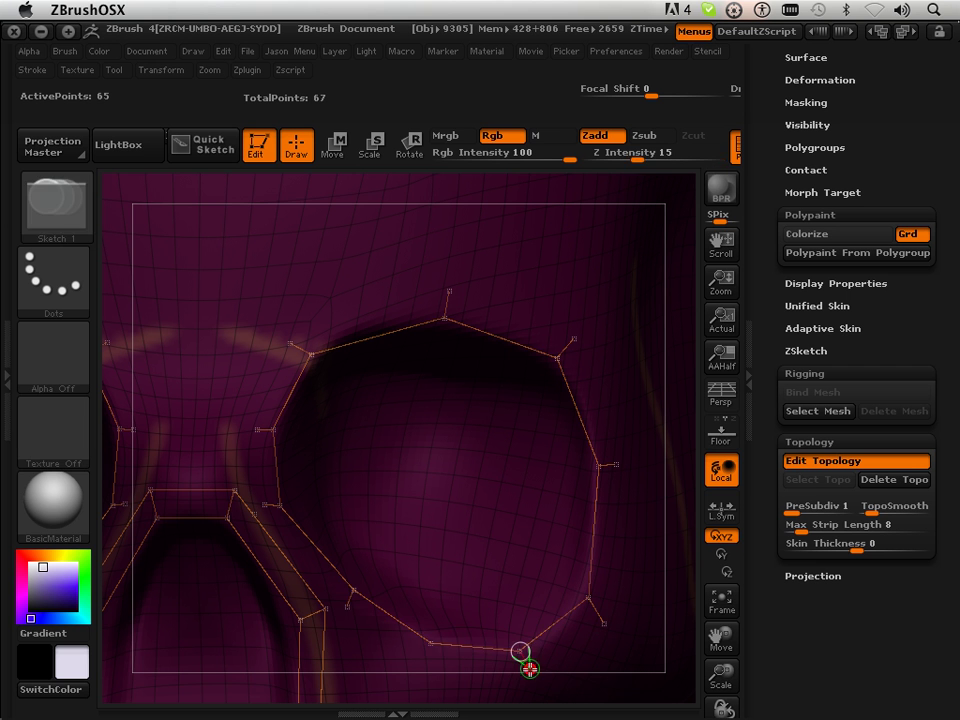
pyautogui.keyDown('shift'); pyautogui.click(432, 643); pyautogui.keyUp('shift')
pyautogui.click(424, 658)
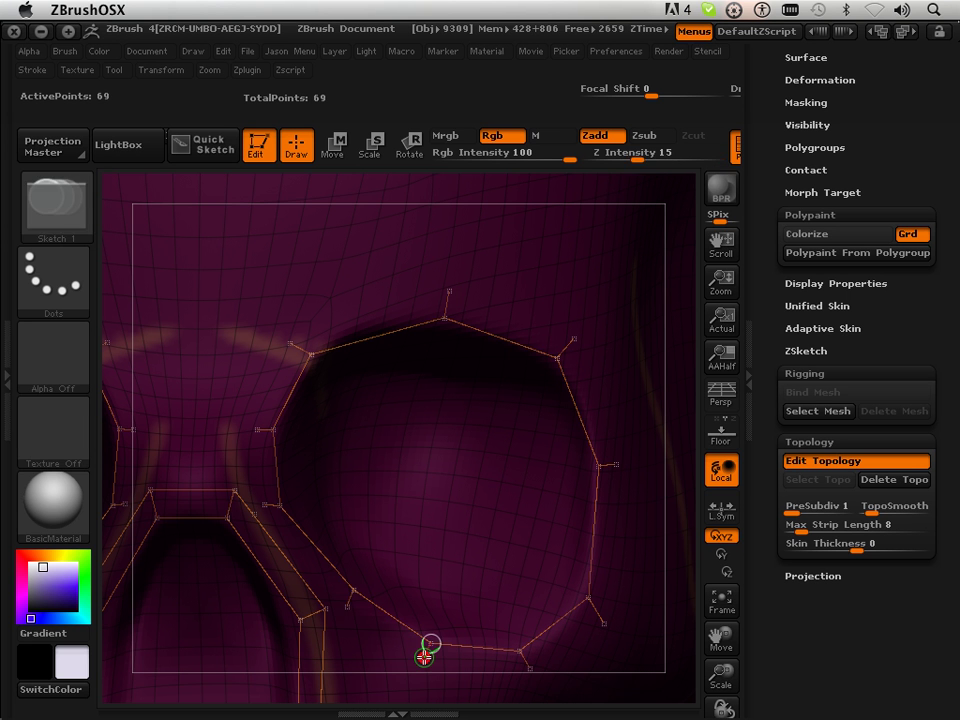
pyautogui.click(347, 608)
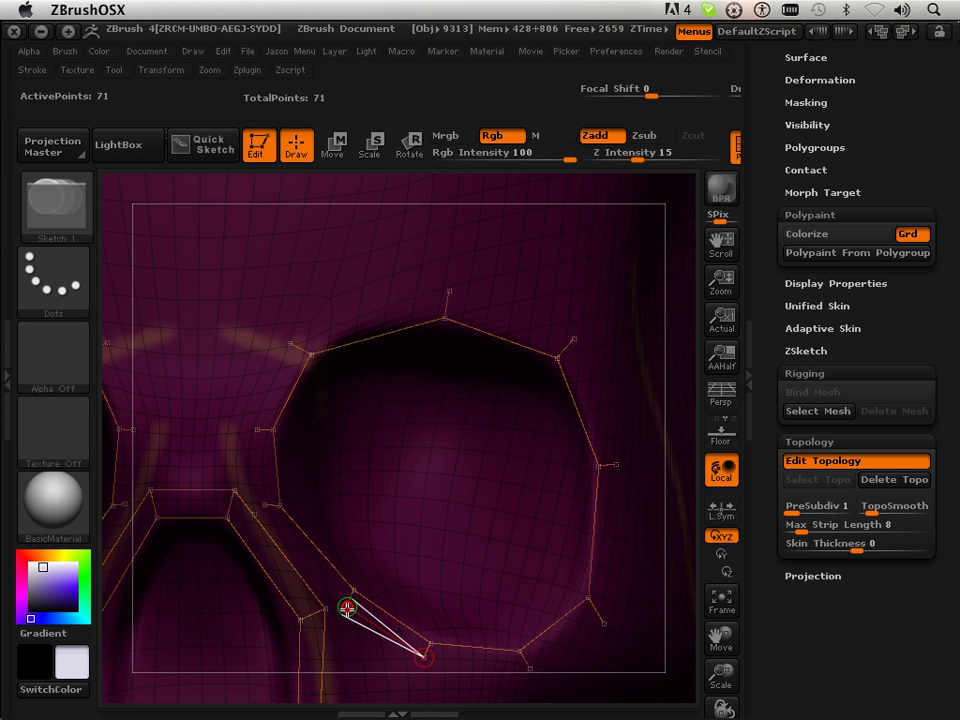
pyautogui.click(265, 505)
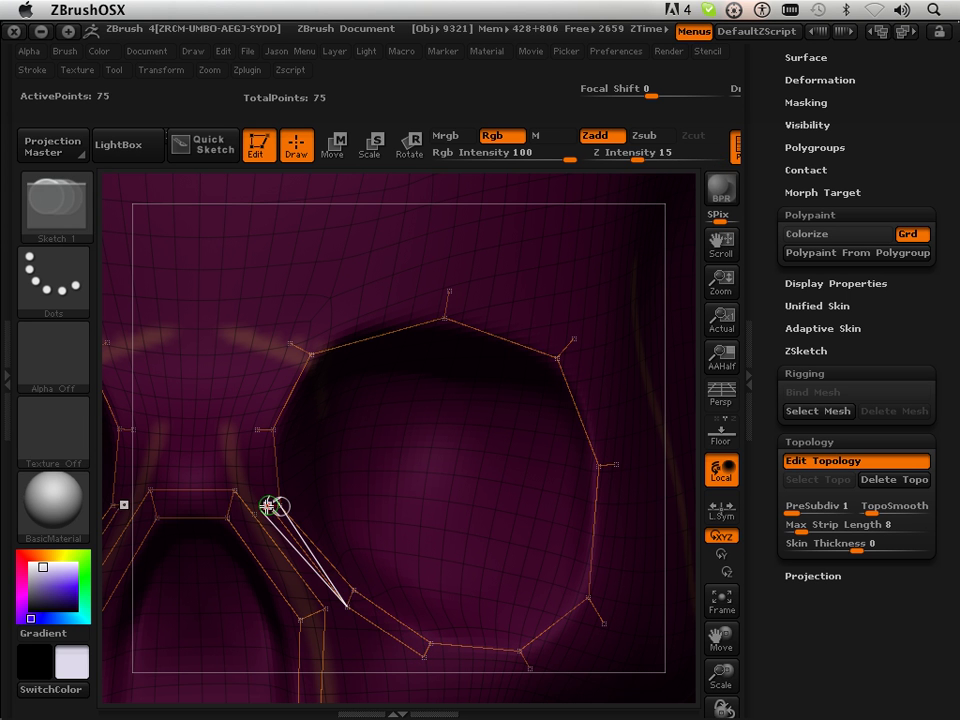
pyautogui.click(252, 431)
pyautogui.press('a')
pyautogui.press('a')
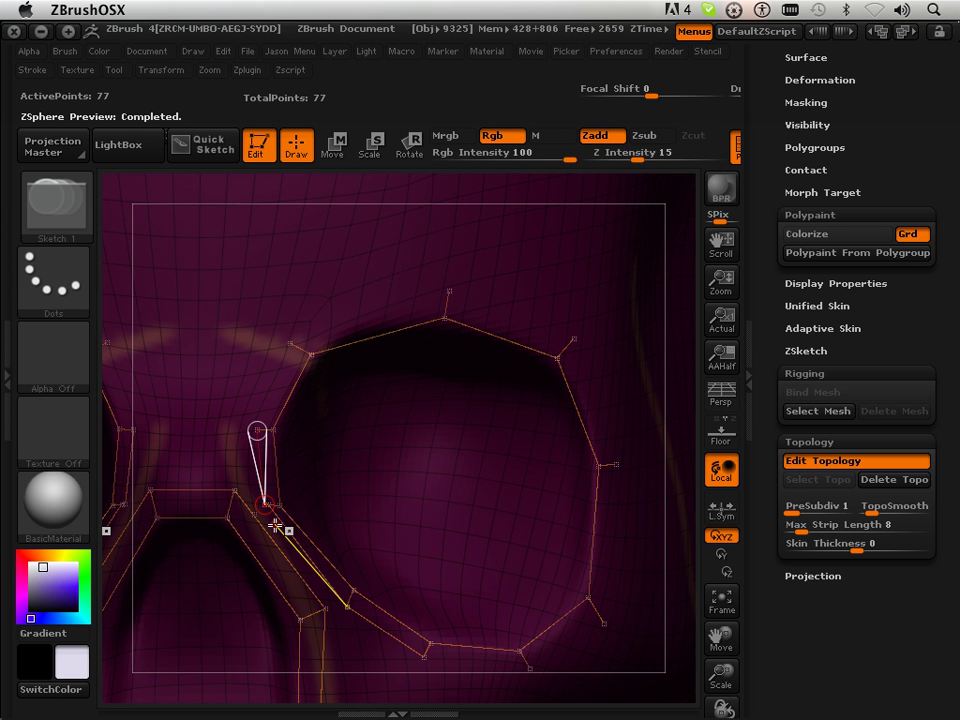
pyautogui.hotkey('ctrl', 'z')
pyautogui.hotkey('ctrl', 'z')
# - Continue the outer eye socket loop from the lower inner edge's end up the inner side to the upper inner corner
pyautogui.press('shift')
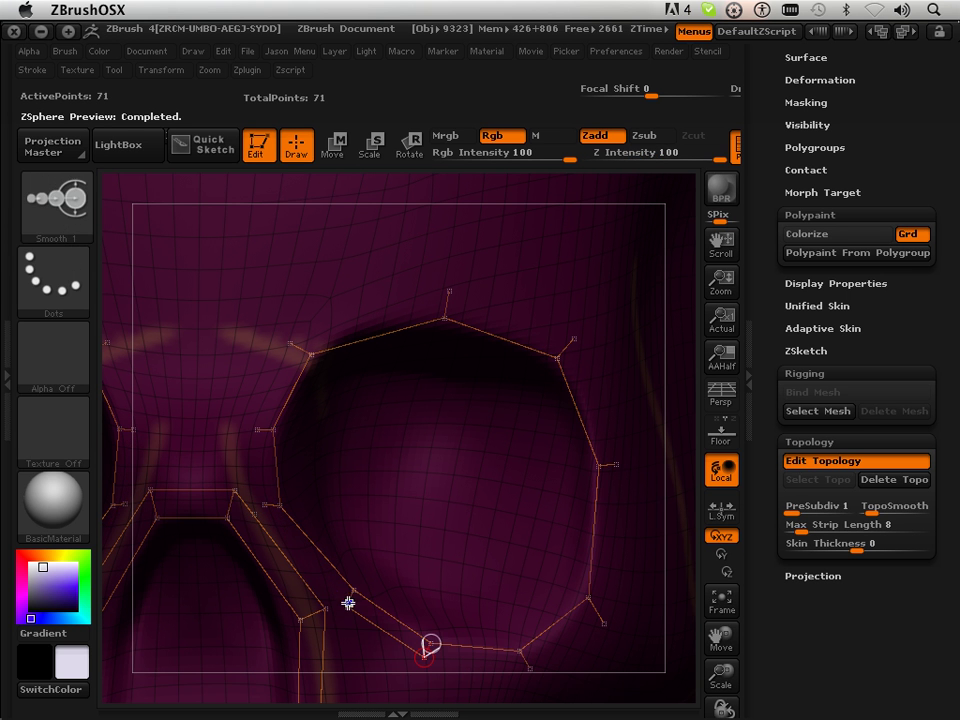
pyautogui.keyDown('shift'); pyautogui.click(348, 609); pyautogui.keyUp('shift')
pyautogui.press('shift')
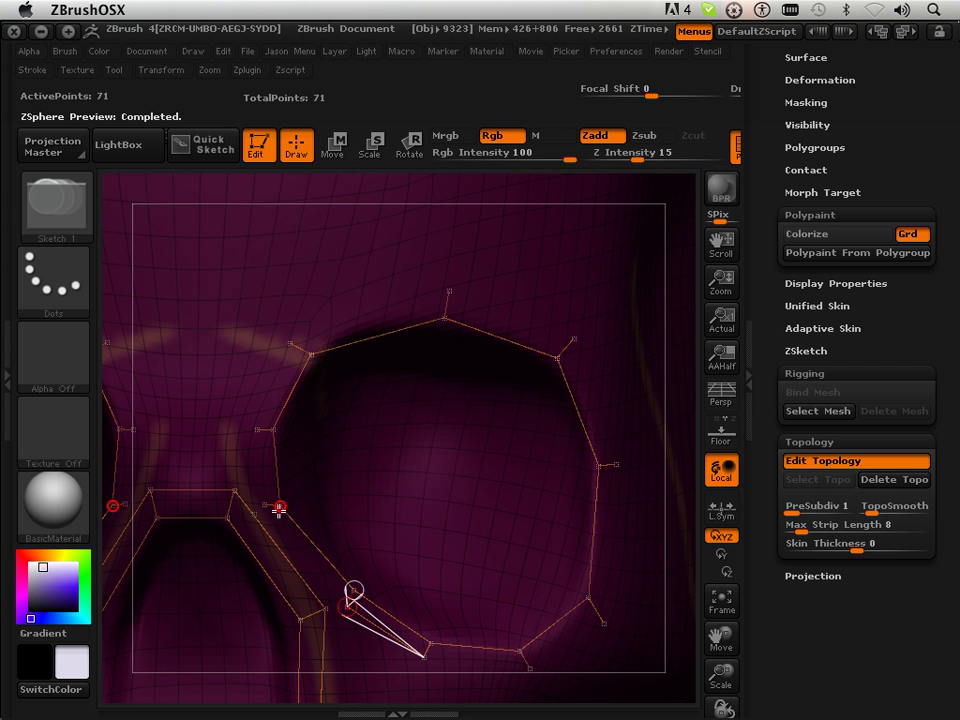
pyautogui.click(264, 504)
pyautogui.press('shift')
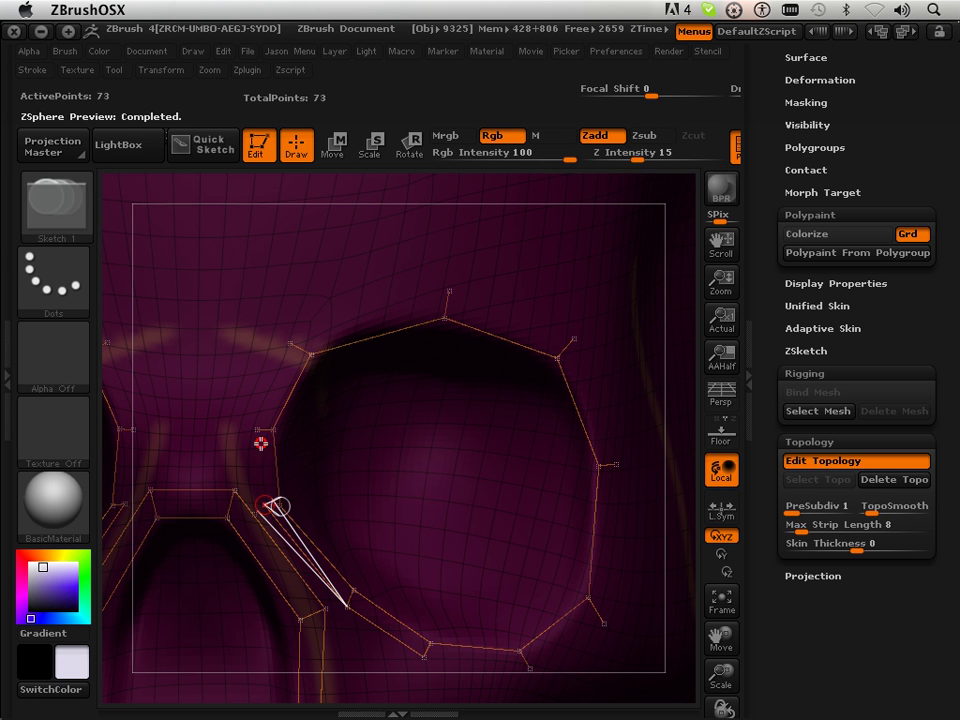
pyautogui.click(256, 430)
pyautogui.press('a')
pyautogui.press('a')
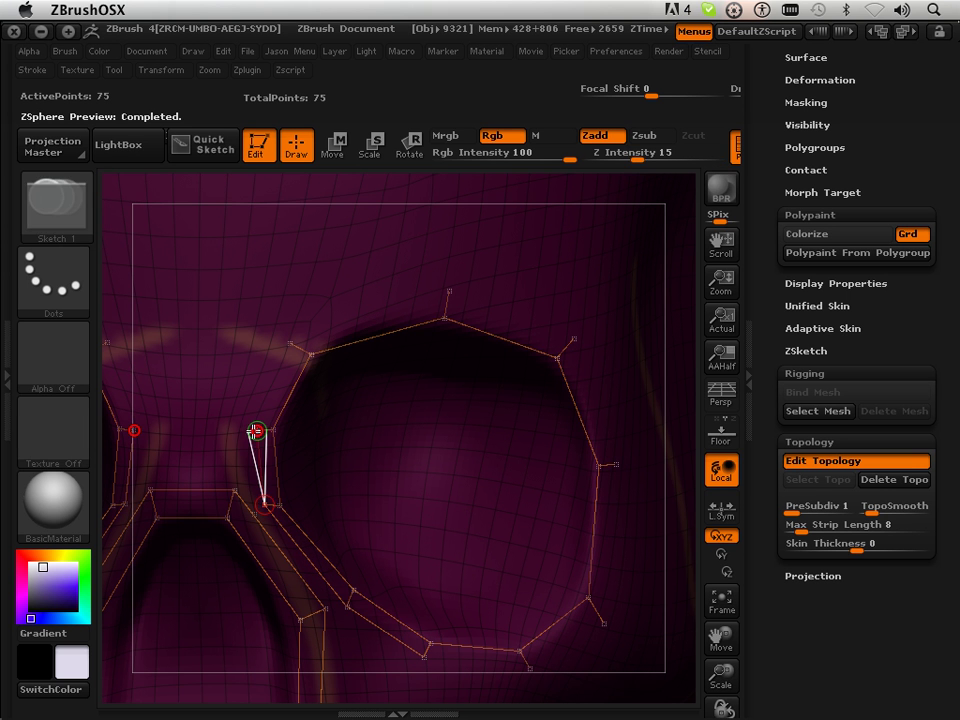
pyautogui.press('shift')
pyautogui.press('shift')
pyautogui.click(289, 343)
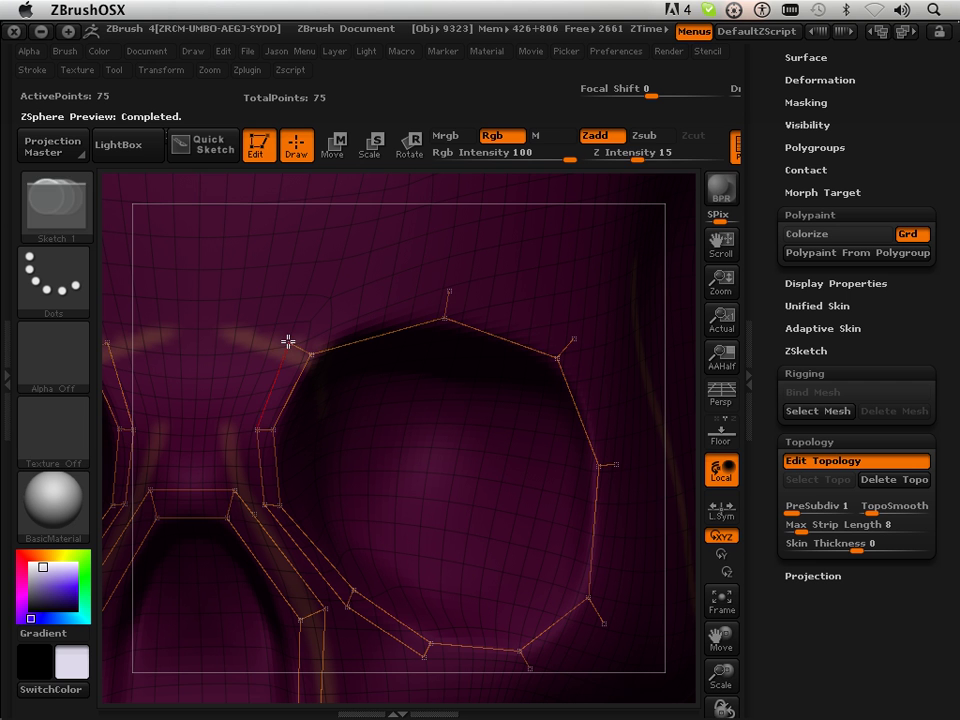
# - Continue the outer loop over the top and down the outer side of the eye socket, closing it along the bottom
pyautogui.click(449, 291)
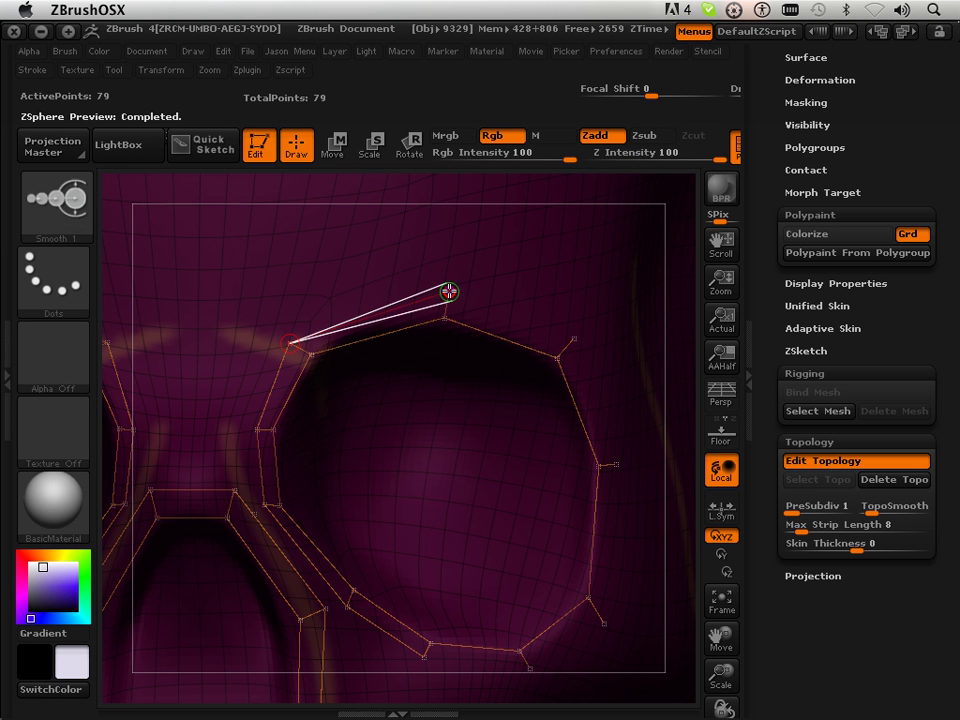
pyautogui.click(573, 339)
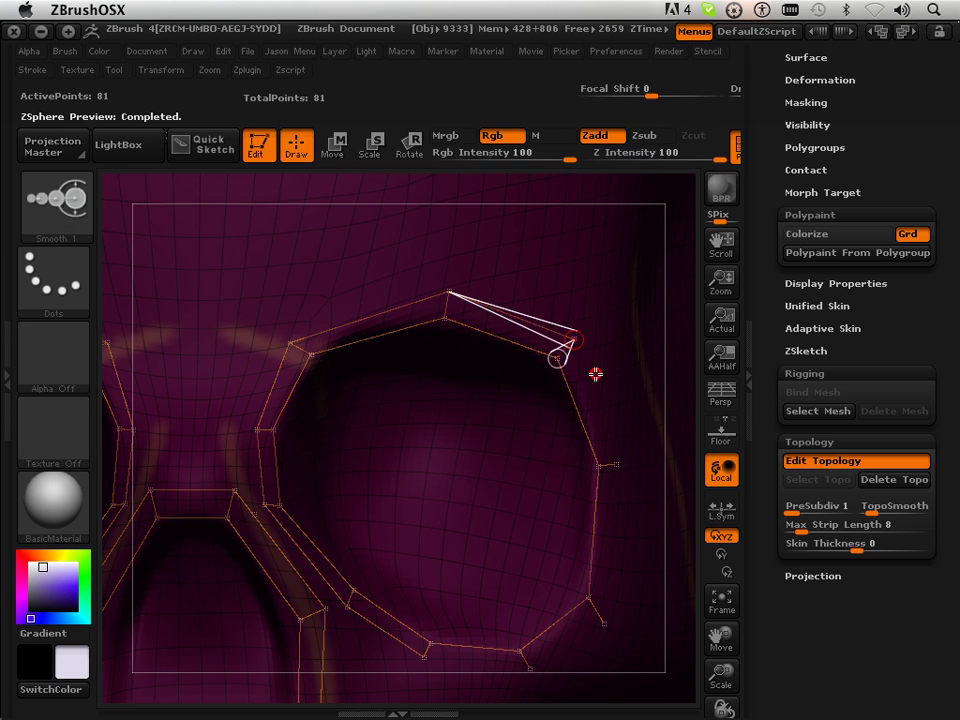
pyautogui.click(619, 465)
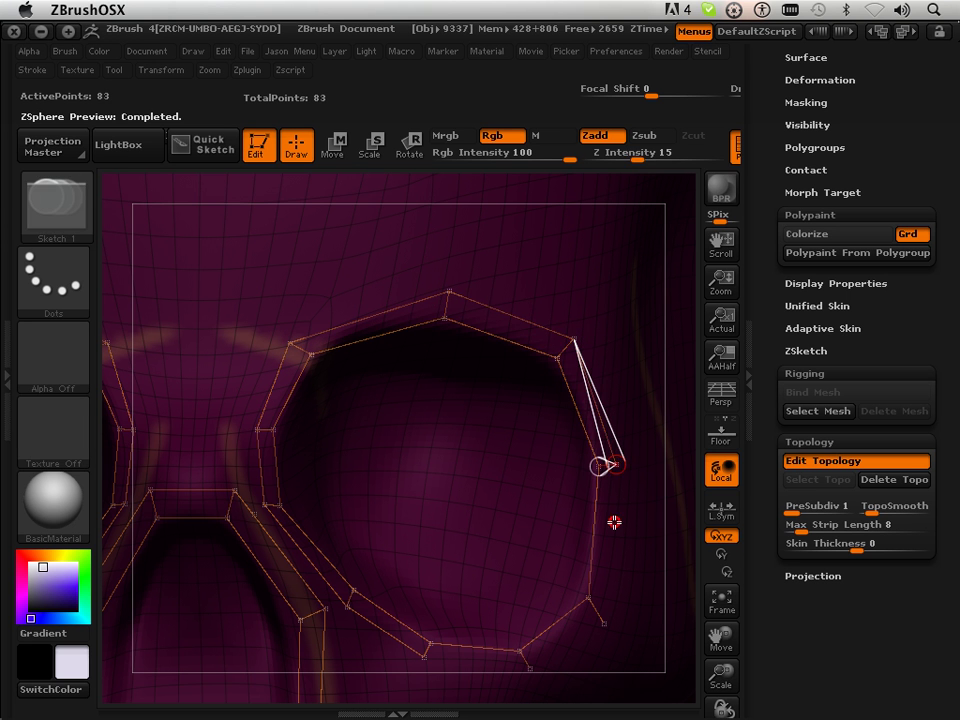
pyautogui.click(603, 621)
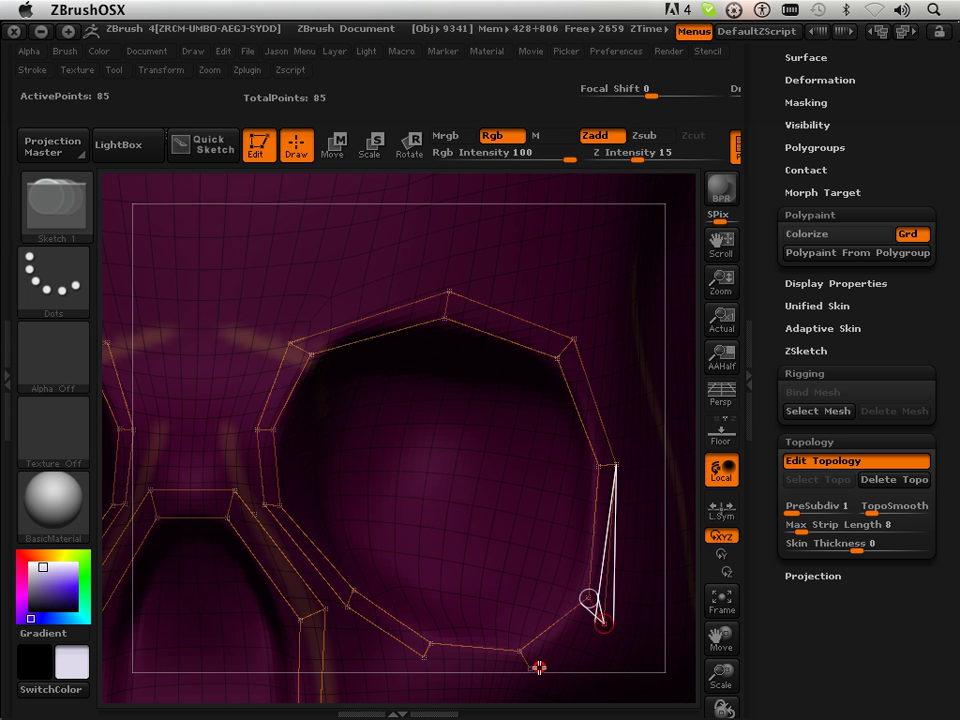
pyautogui.click(531, 667)
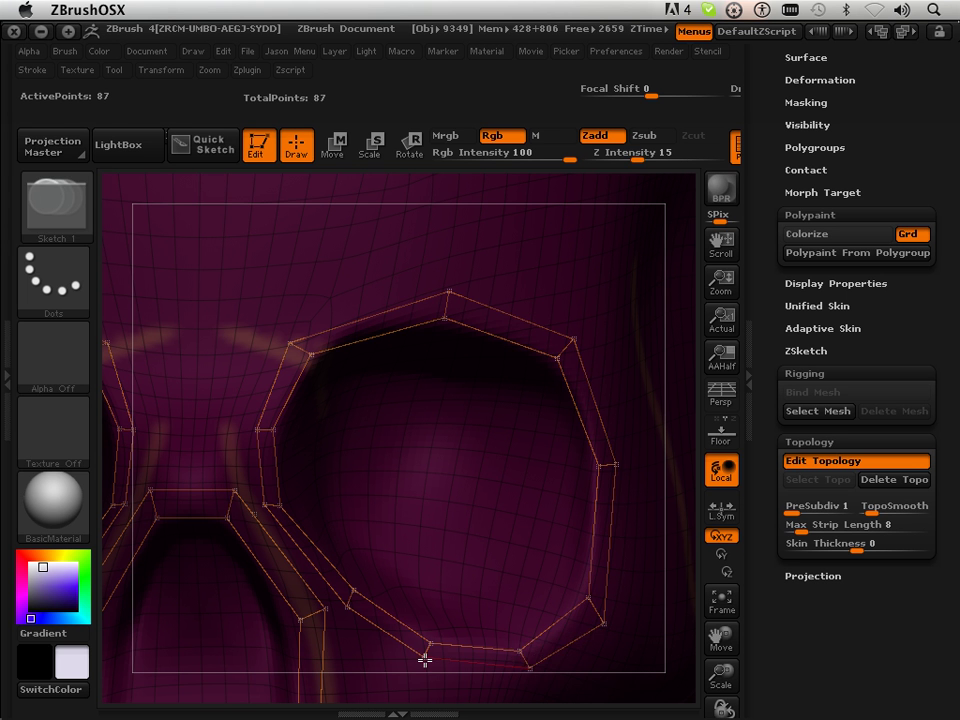
# - Preview the adaptive skin and inspect the rings around the eye sockets and nasal opening
pyautogui.press('a')
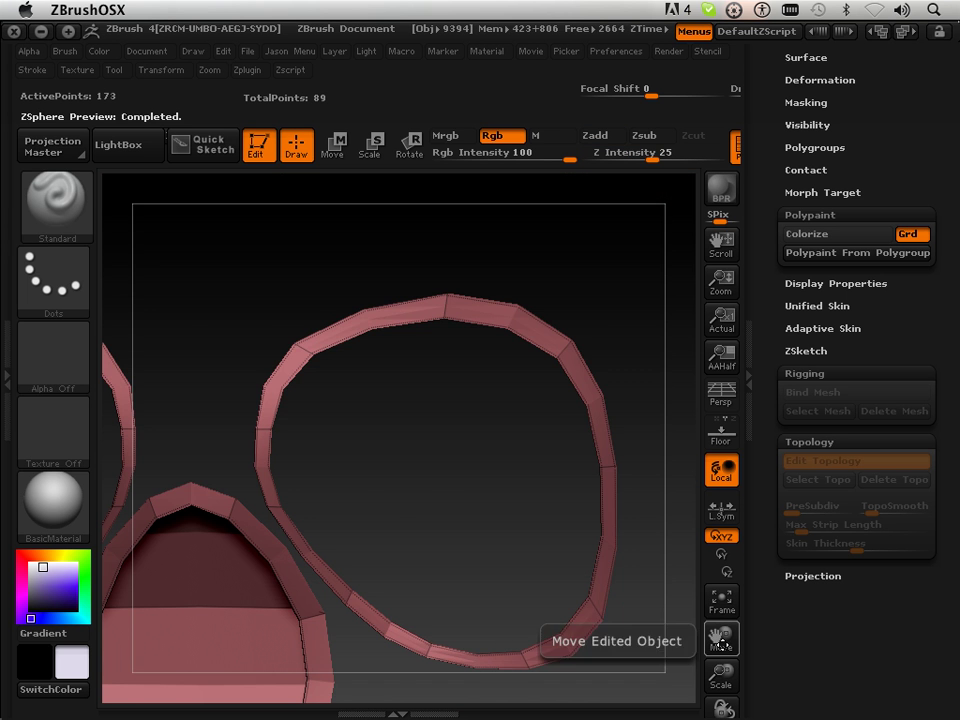
pyautogui.moveTo(723, 642); pyautogui.dragTo(787, 603)
pyautogui.moveTo(550, 640); pyautogui.dragTo(561, 467)
pyautogui.press('a')
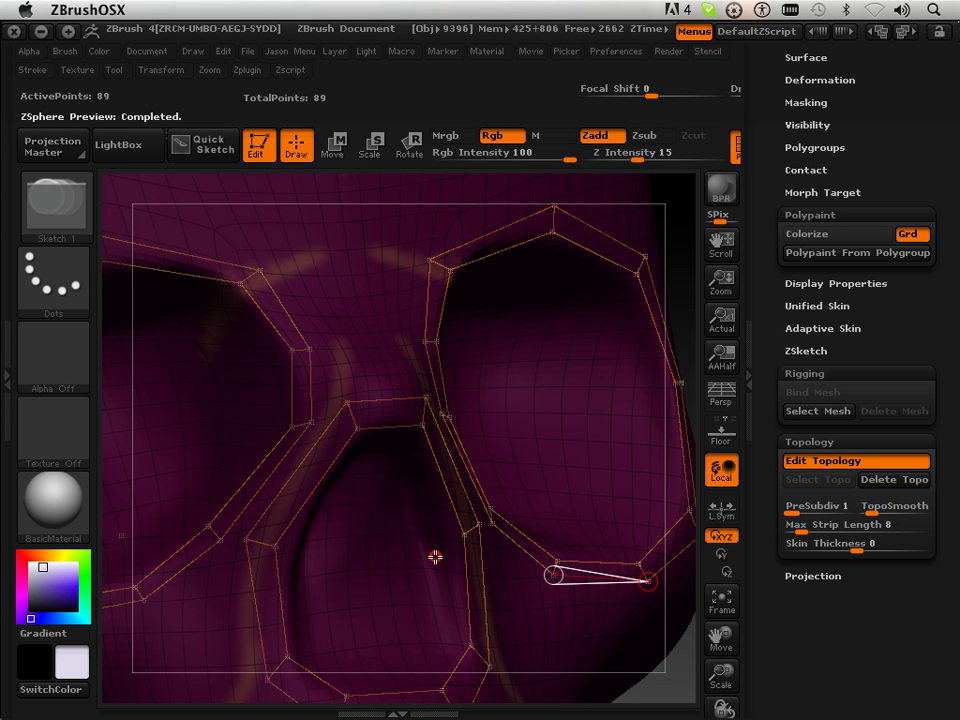
pyautogui.click(575, 472)
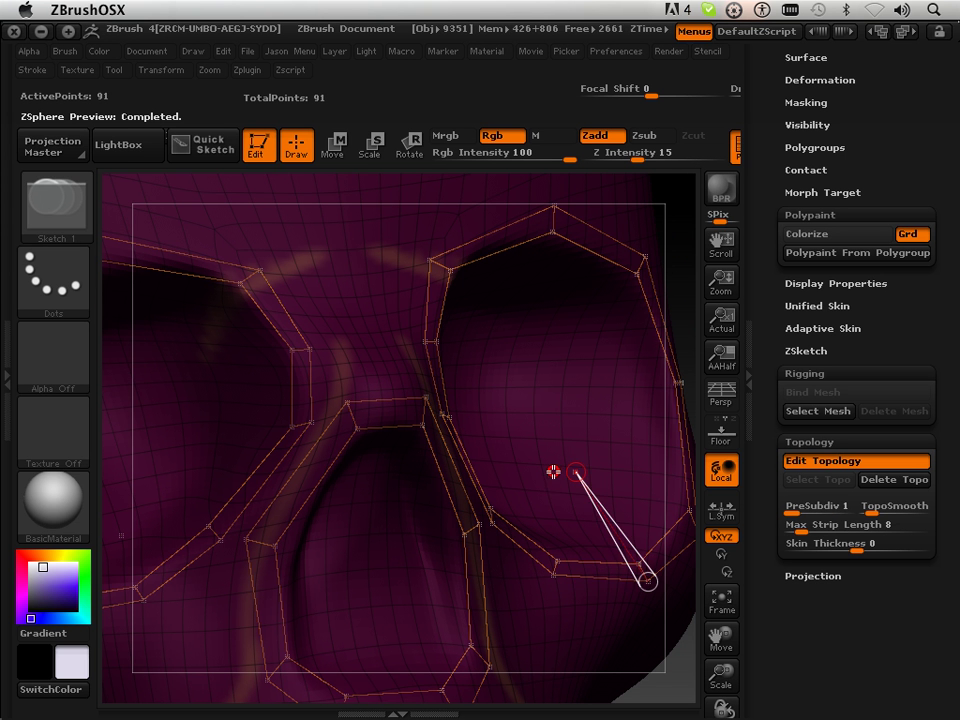
pyautogui.press('super+z')
pyautogui.click(568, 462)
pyautogui.hotkey('ctrl', 'z')
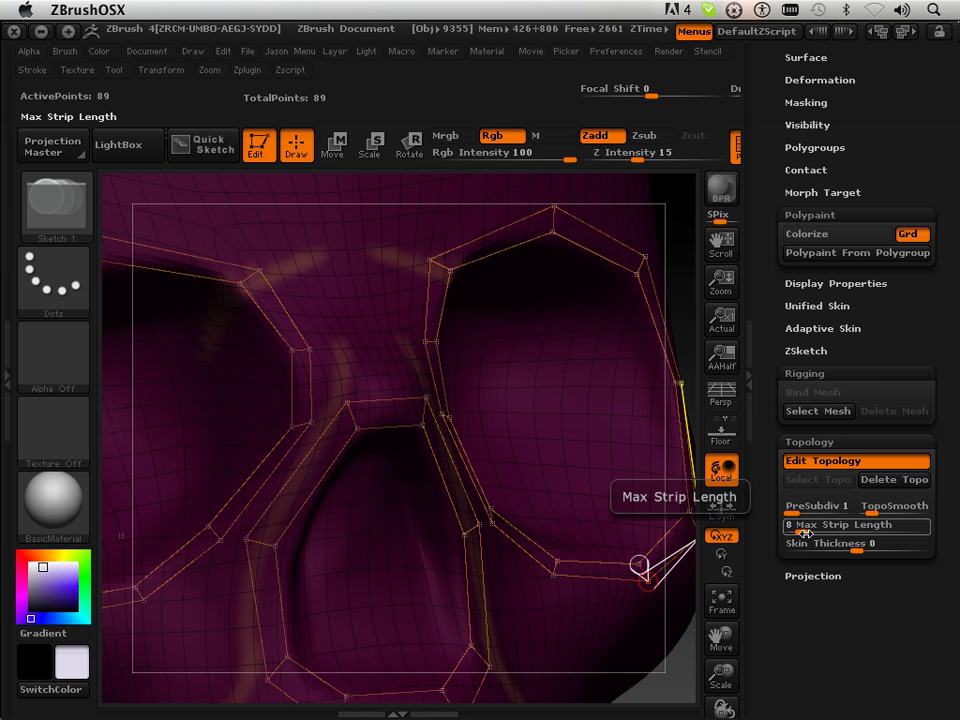
# - Try a Max Strip Length of 5 for the topology and preview the adaptive skin
pyautogui.moveTo(797, 533); pyautogui.dragTo(795, 533)
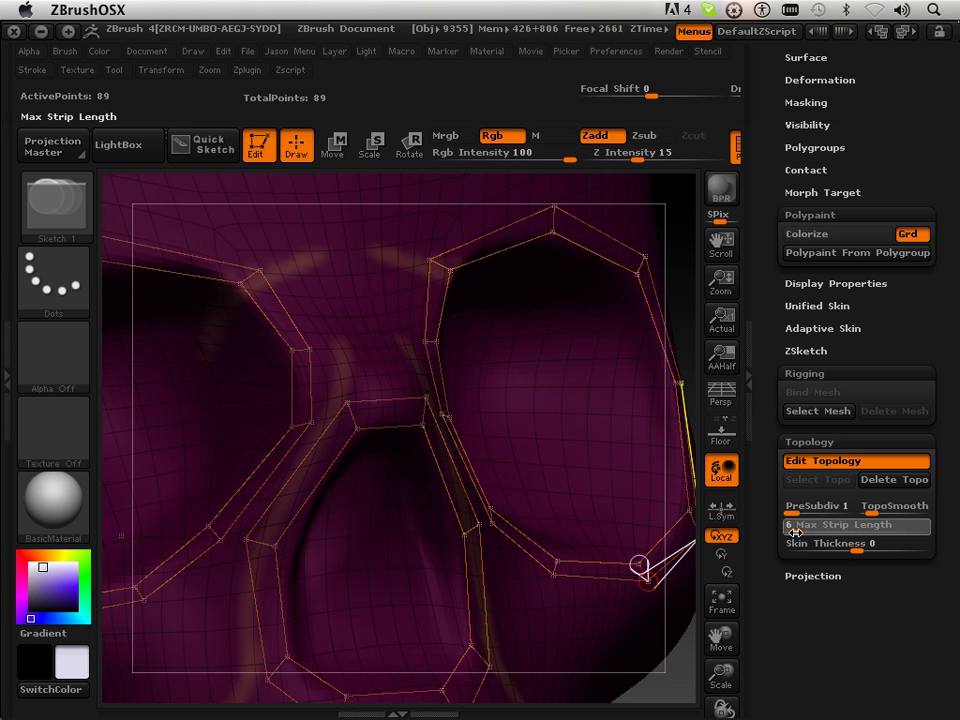
pyautogui.press('a')
pyautogui.moveTo(581, 454); pyautogui.dragTo(553, 467)
pyautogui.press('a')
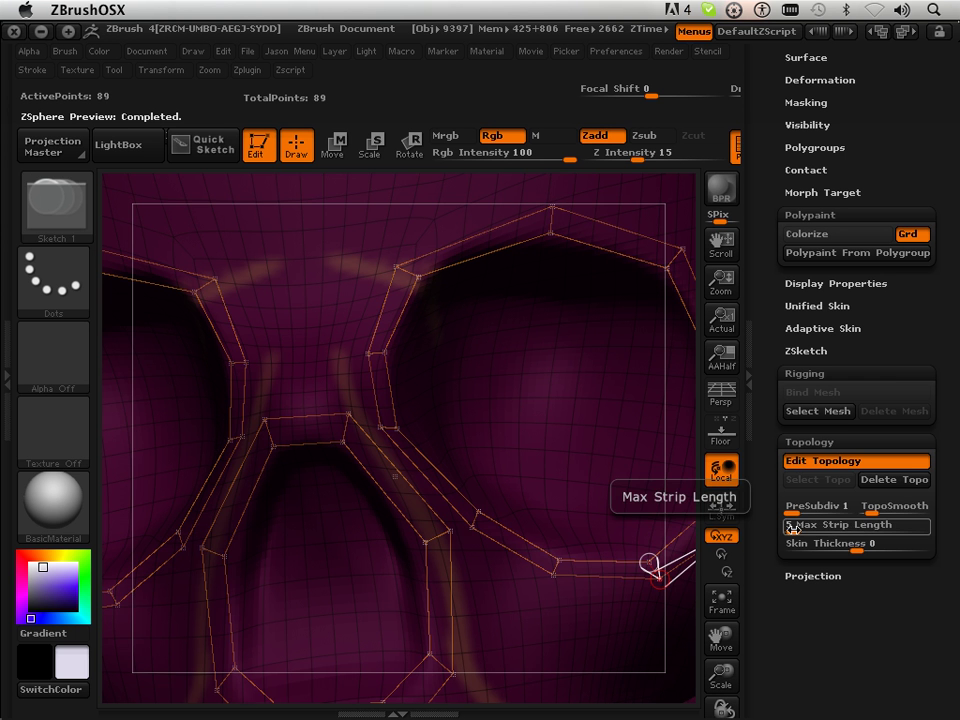
# - Try a Max Strip Length of 10 and preview the adaptive skin around the nasal opening
pyautogui.moveTo(800, 528); pyautogui.dragTo(805, 528)
pyautogui.press('a')
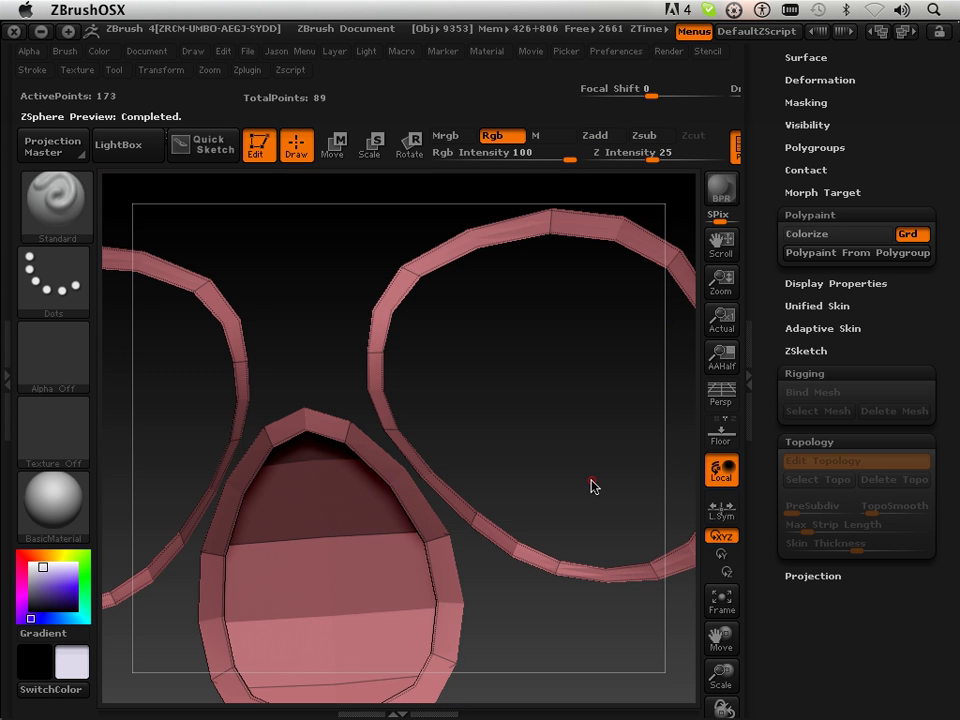
pyautogui.press('a')
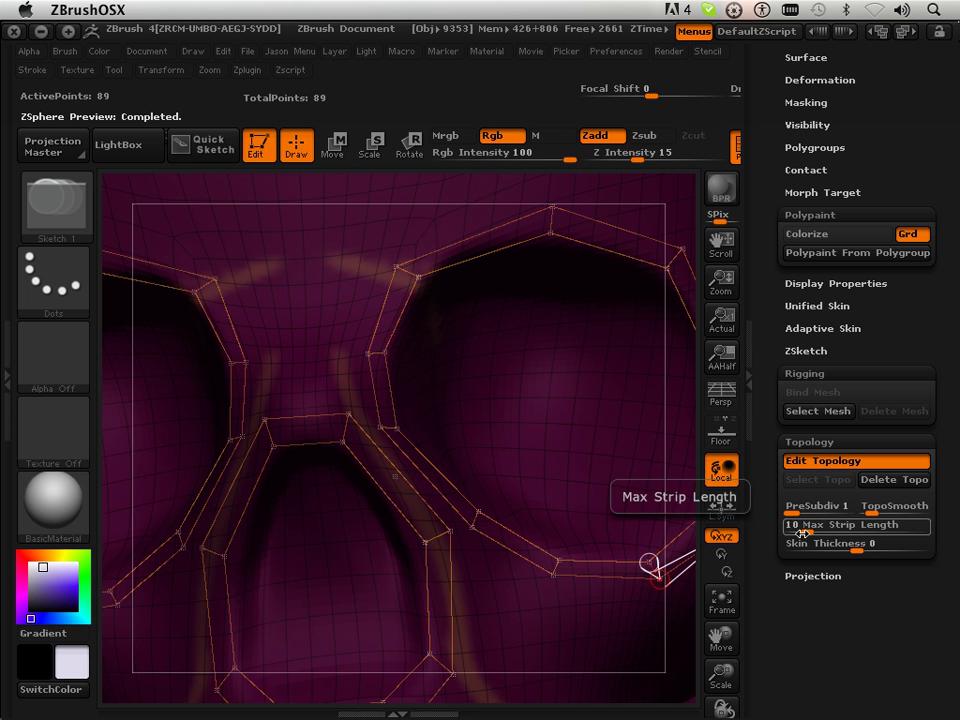
# - Set Max Strip Length to 7, preview the adaptive skin, and return to editing the topology
pyautogui.moveTo(804, 530); pyautogui.dragTo(797, 529)
pyautogui.press('a')
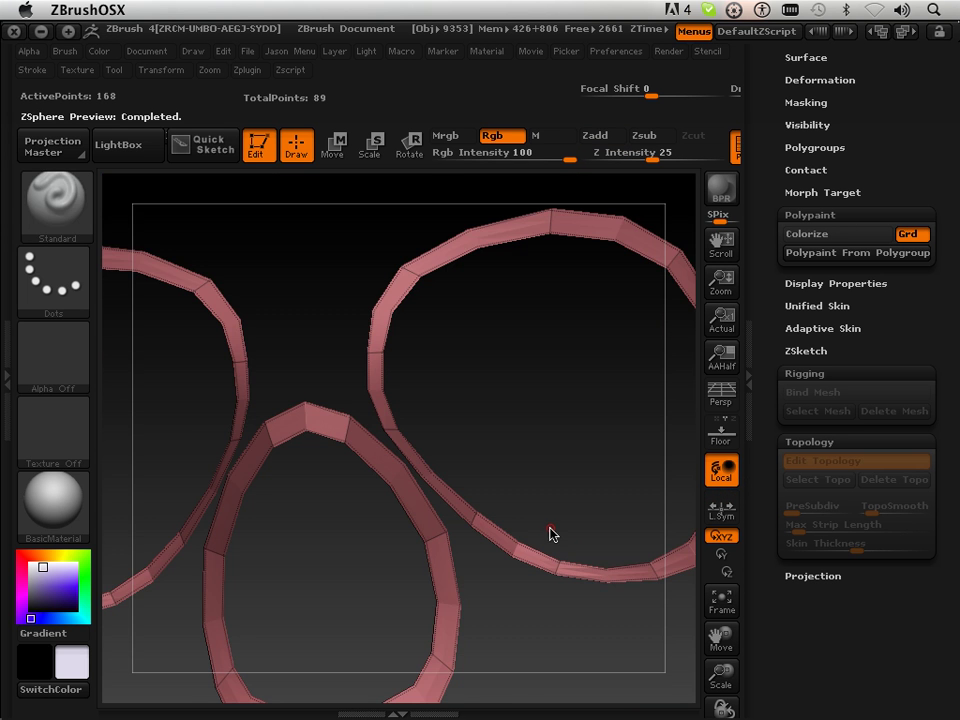
pyautogui.press('a')
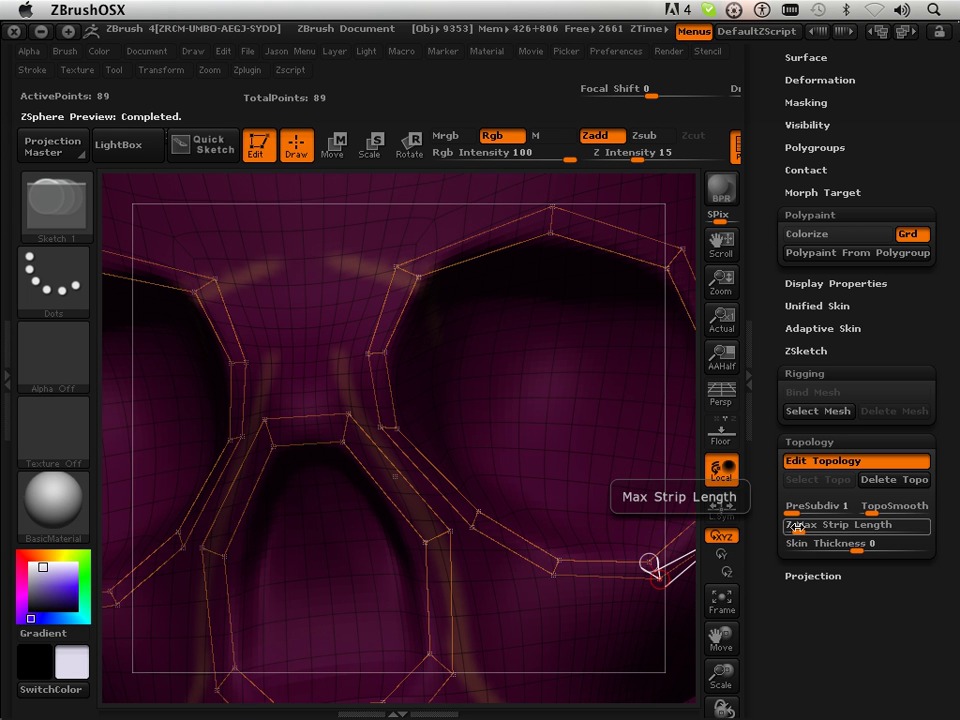
# - Connect the eye socket ring to the nasal ring with edges at the nasal opening's upper and widest outer corners
pyautogui.press('shift')
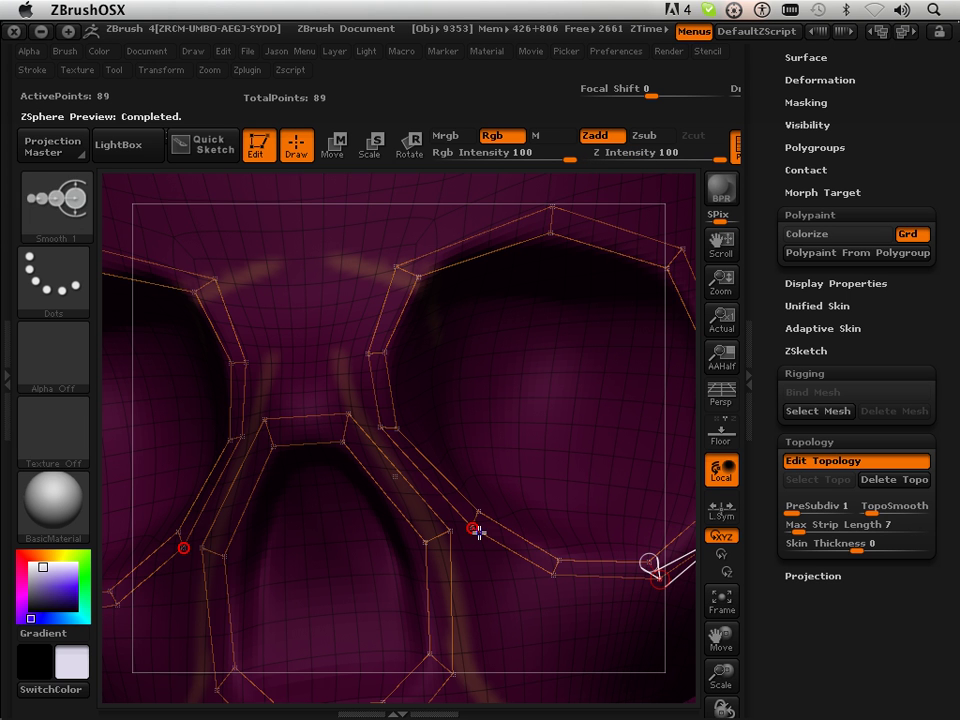
pyautogui.keyDown('shift'); pyautogui.click(473, 529); pyautogui.keyUp('shift')
pyautogui.click(452, 531)
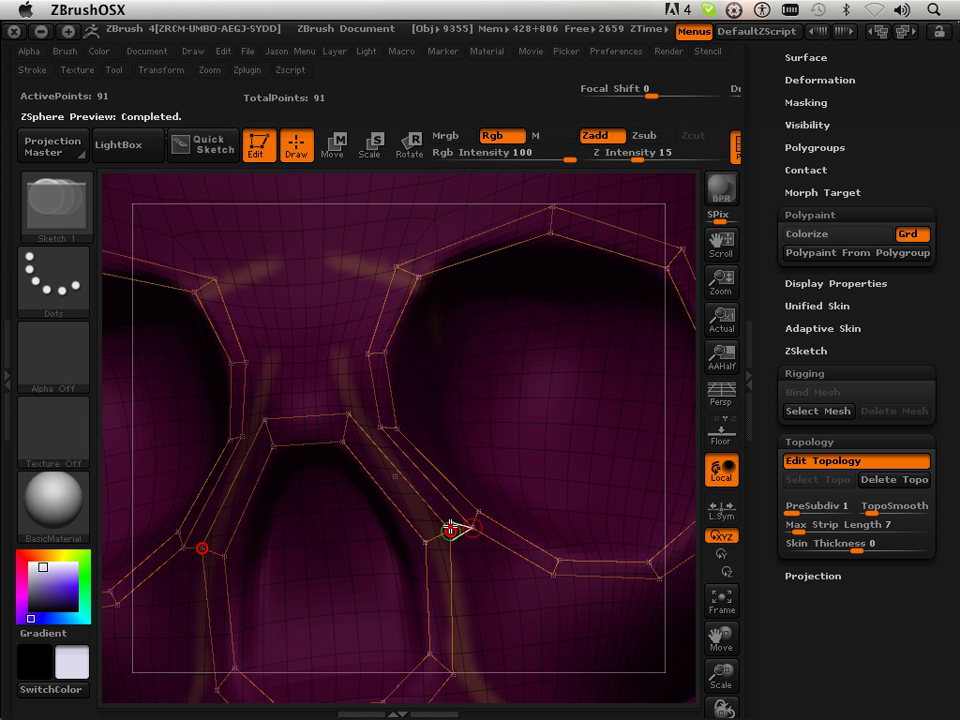
pyautogui.click(380, 428)
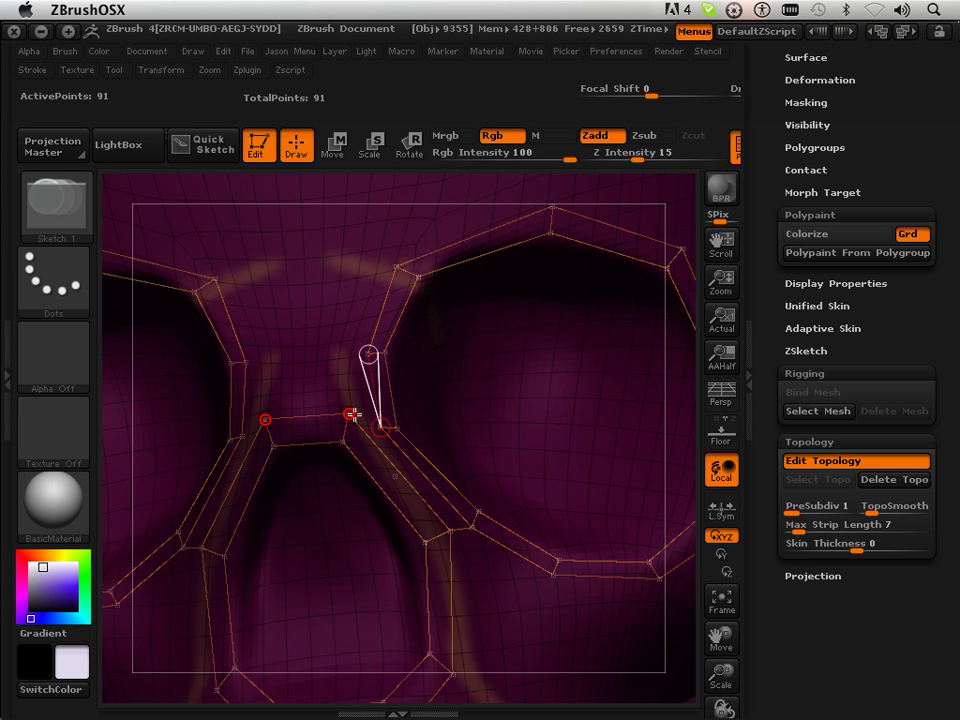
pyautogui.click(346, 441)
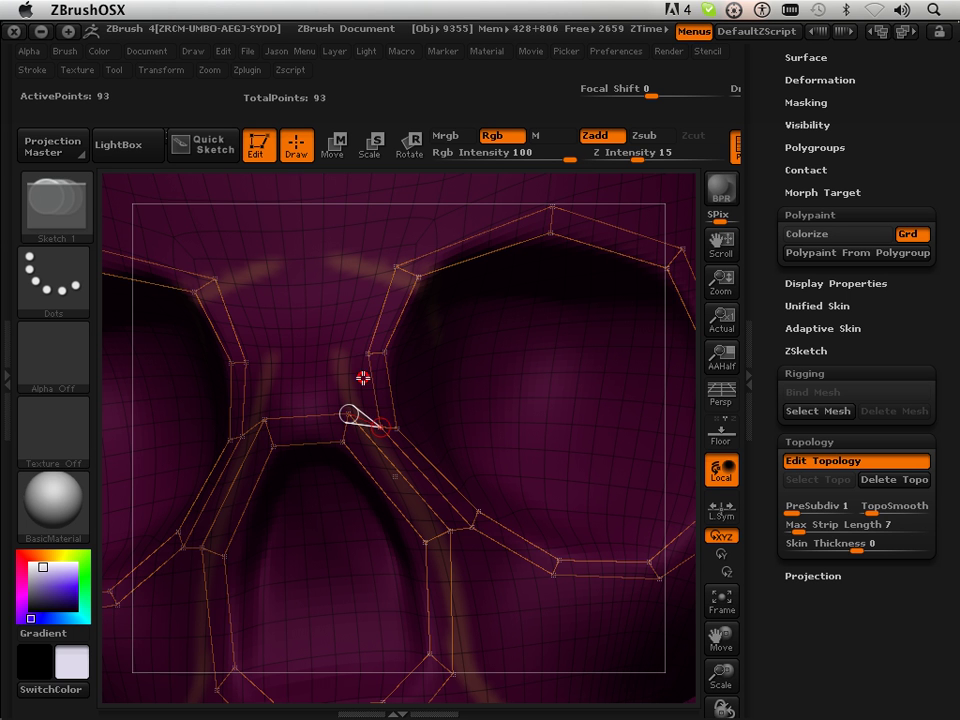
# - Span the nose bridge between the eye rings with a mid-bridge and a brow-level edge row, and preview the adaptive skin
pyautogui.click(371, 351)
pyautogui.click(342, 362)
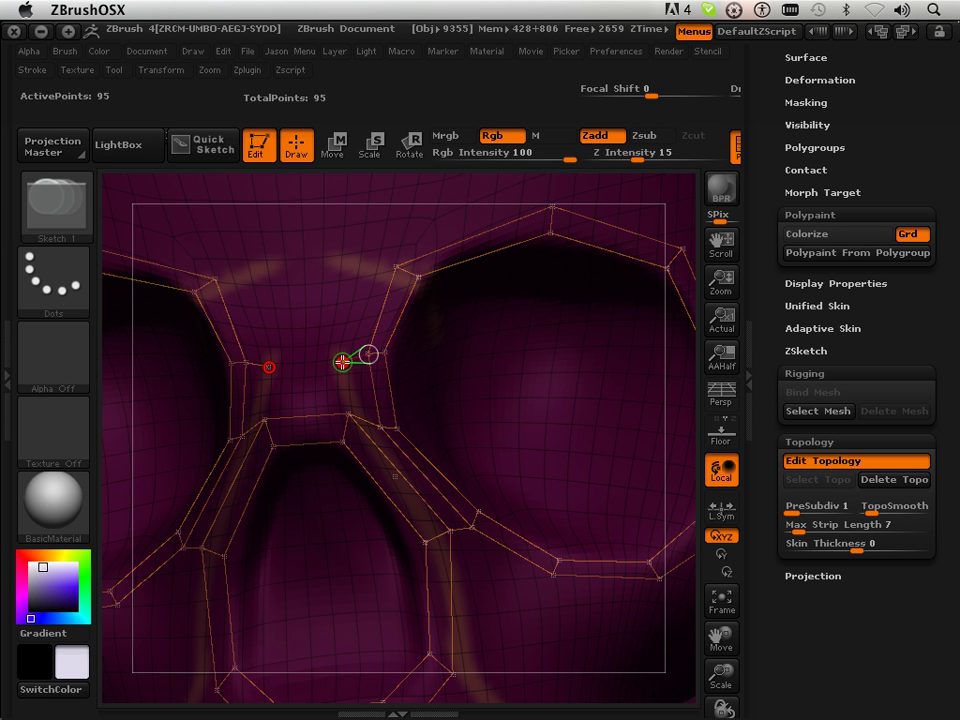
pyautogui.click(269, 367)
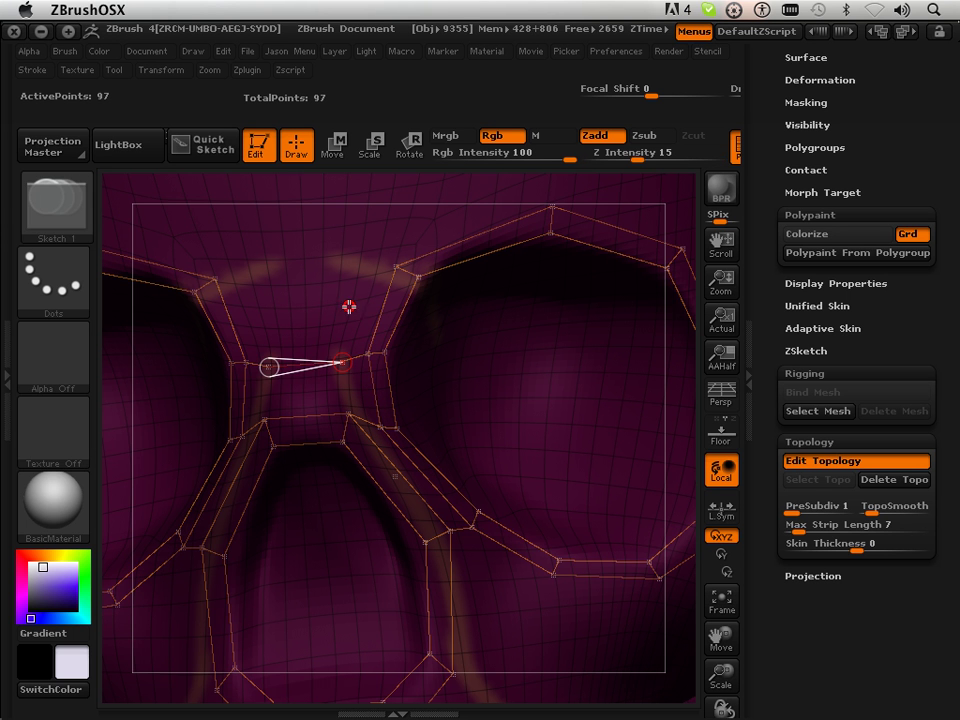
pyautogui.keyDown('shift'); pyautogui.click(394, 269); pyautogui.keyUp('shift')
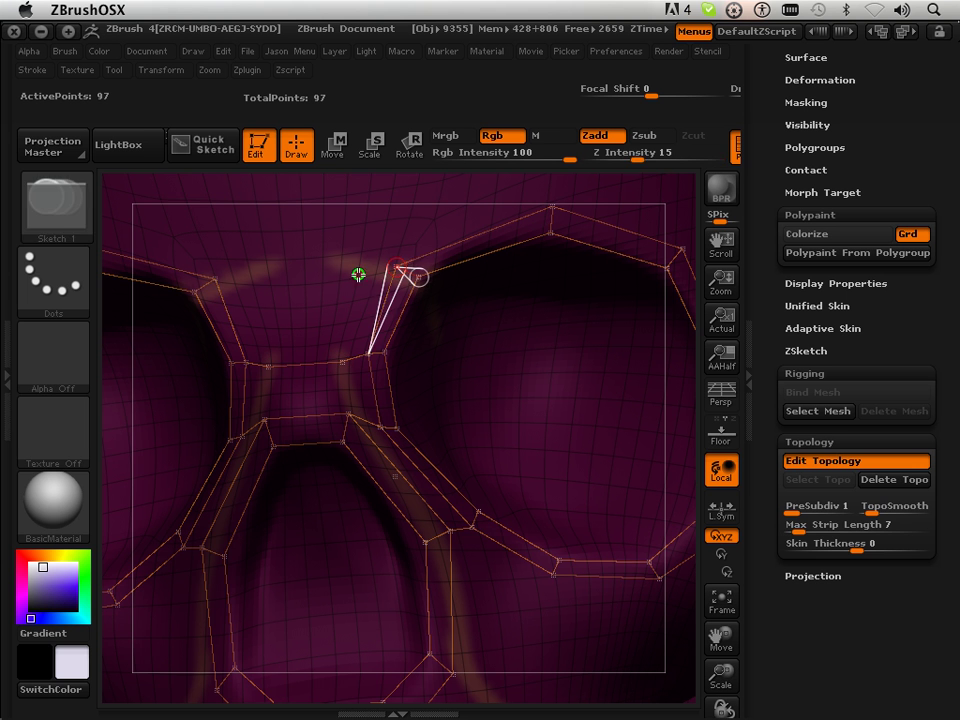
pyautogui.click(339, 280)
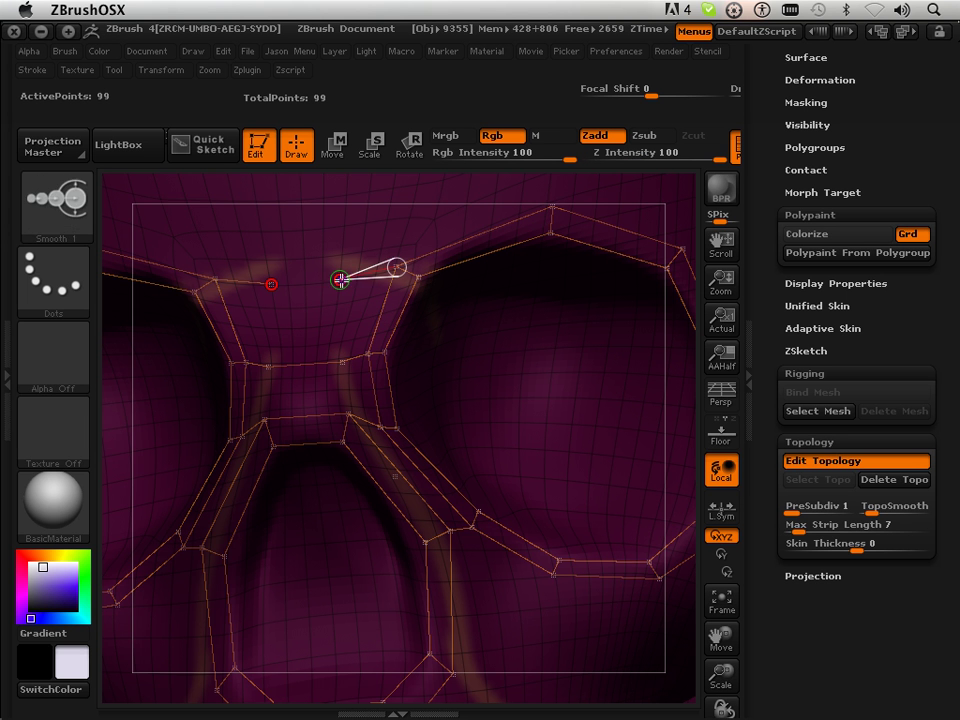
pyautogui.click(273, 285)
pyautogui.press('a')
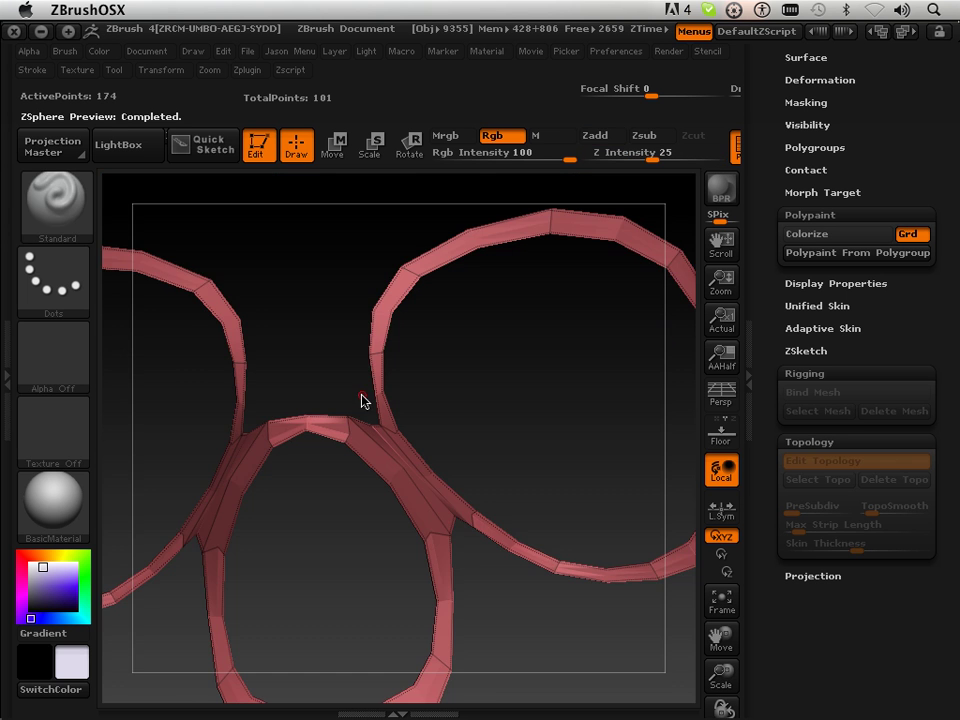
pyautogui.press('a')
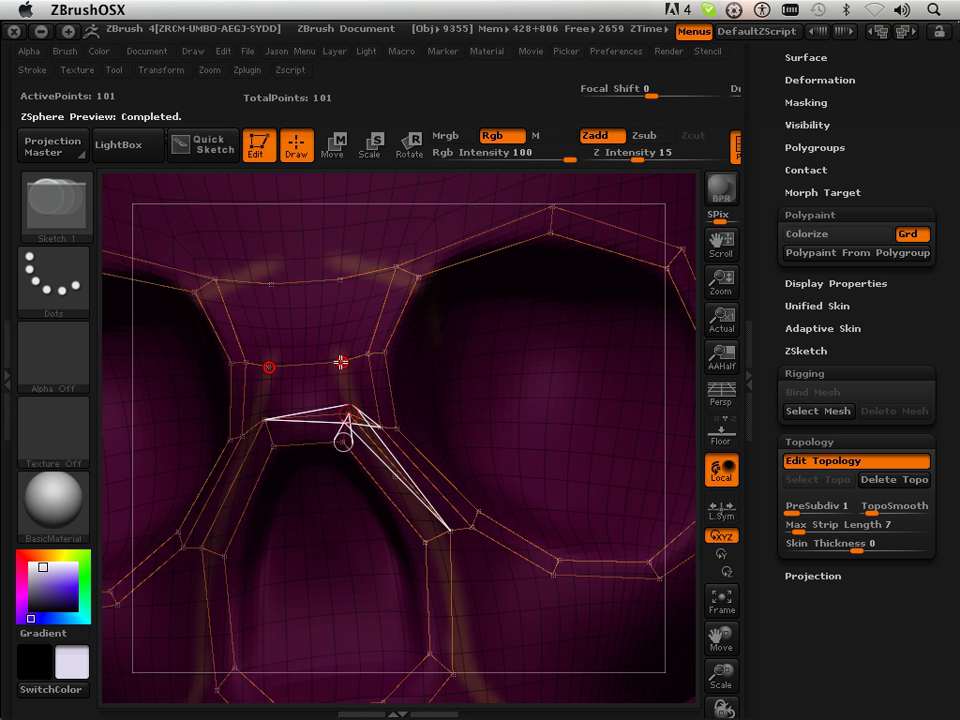
# - Add vertical edges from the nasal ring's top corners through the bridge points to the brow row, and preview the skin
pyautogui.click(341, 362)
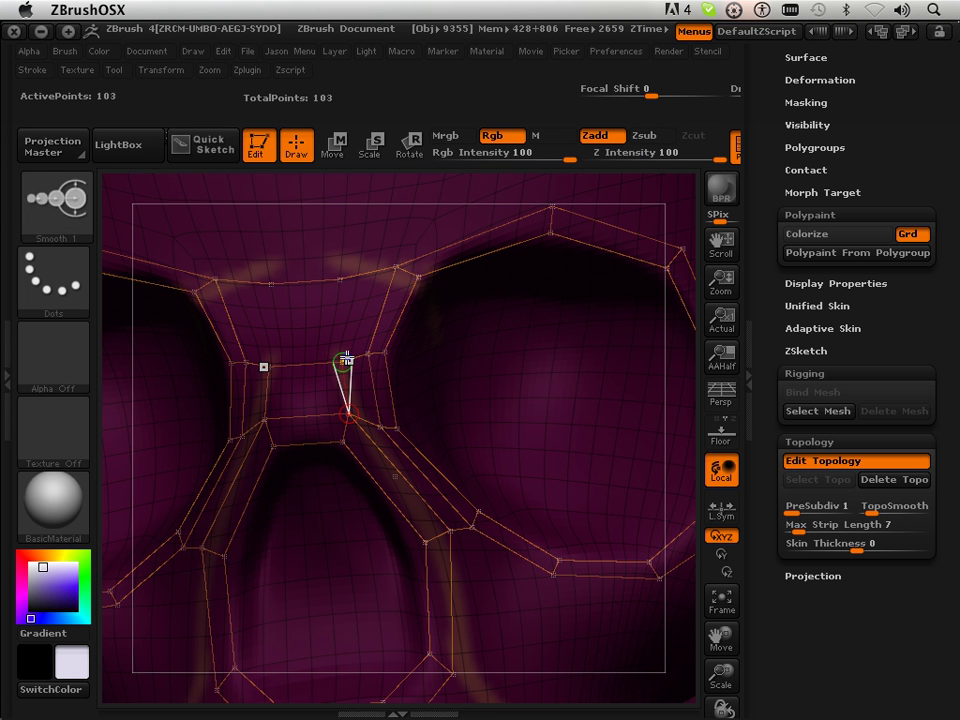
pyautogui.keyDown('ctrl'); pyautogui.click(343, 362); pyautogui.keyUp('ctrl')
pyautogui.press('a')
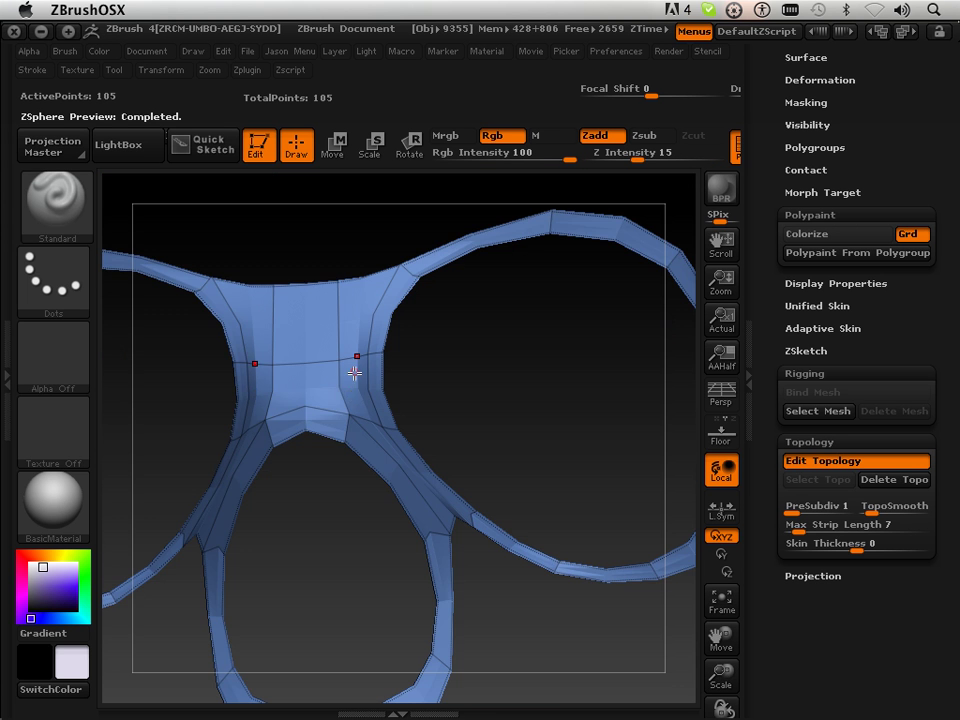
pyautogui.moveTo(487, 459); pyautogui.dragTo(452, 467)
pyautogui.moveTo(724, 660); pyautogui.dragTo(432, 461)
pyautogui.press('a')
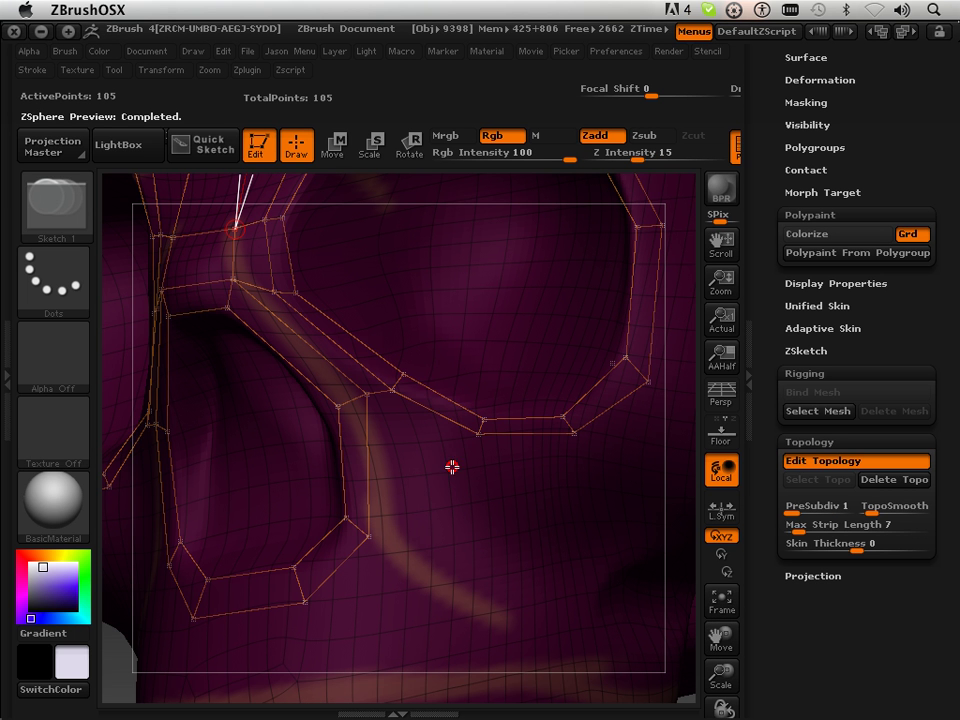
# - Try connecting the nasal ring's lower outer corner to the eye ring's lower inner corner and preview the adaptive skin
pyautogui.press('shift')
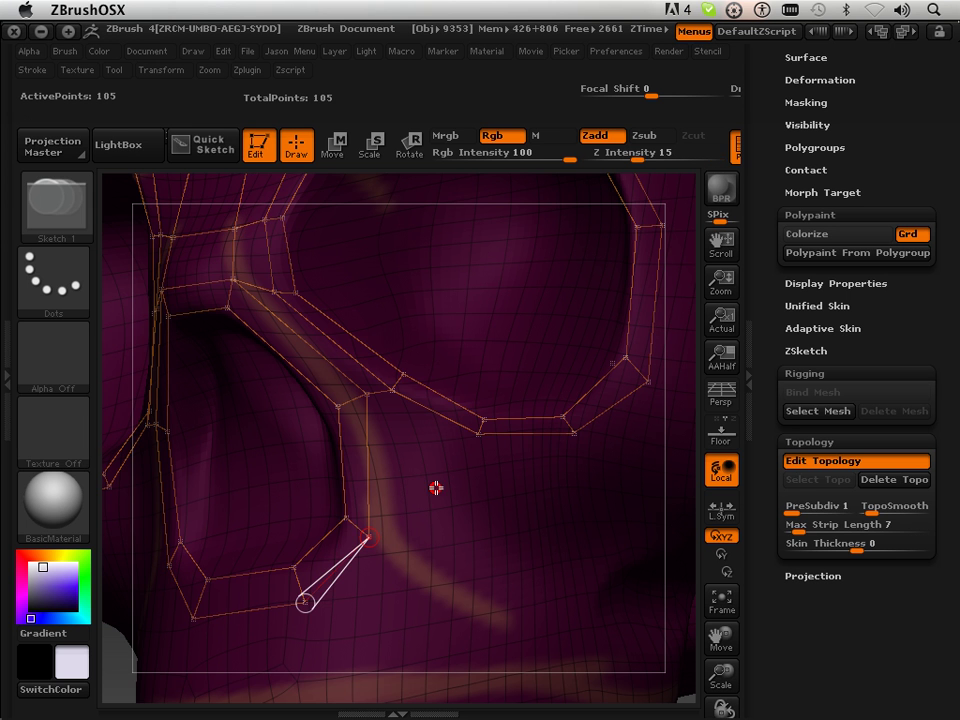
pyautogui.press('a')
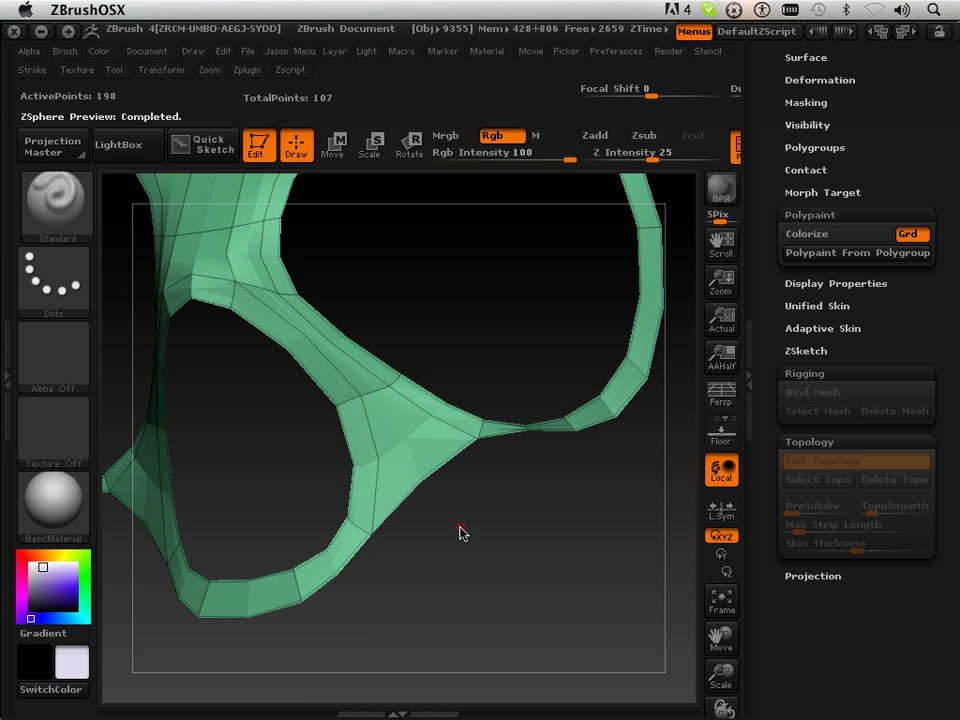
pyautogui.press('a')
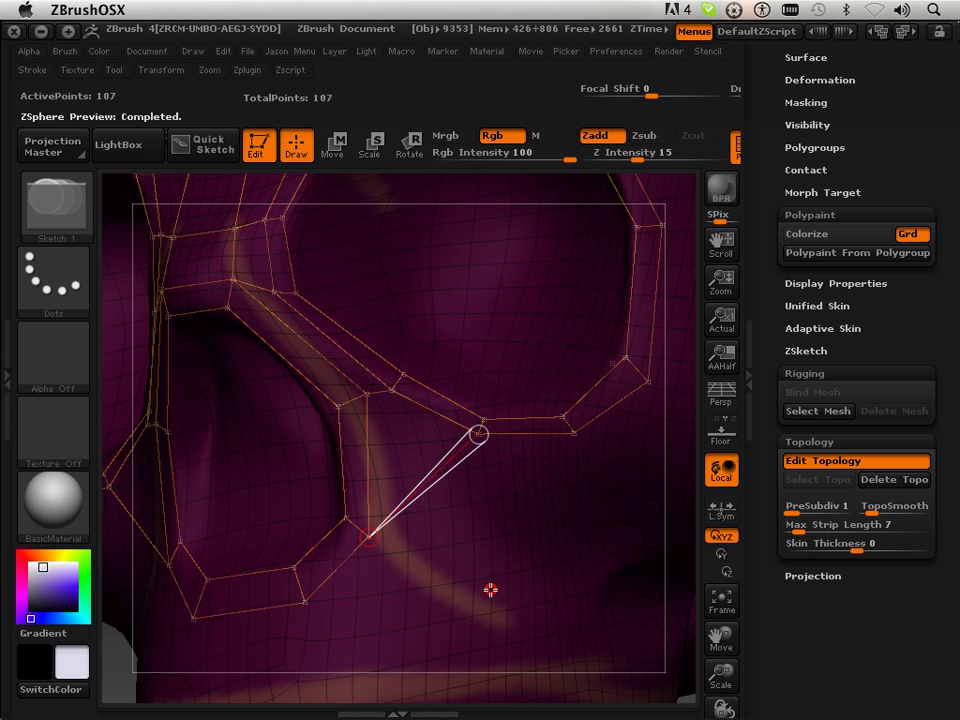
# - Try extending an edge from the nasal ring's lower outer corner onto the upper jaw, and undo the added point
pyautogui.press('s')
pyautogui.press('a')
pyautogui.press('a')
pyautogui.click(489, 580)
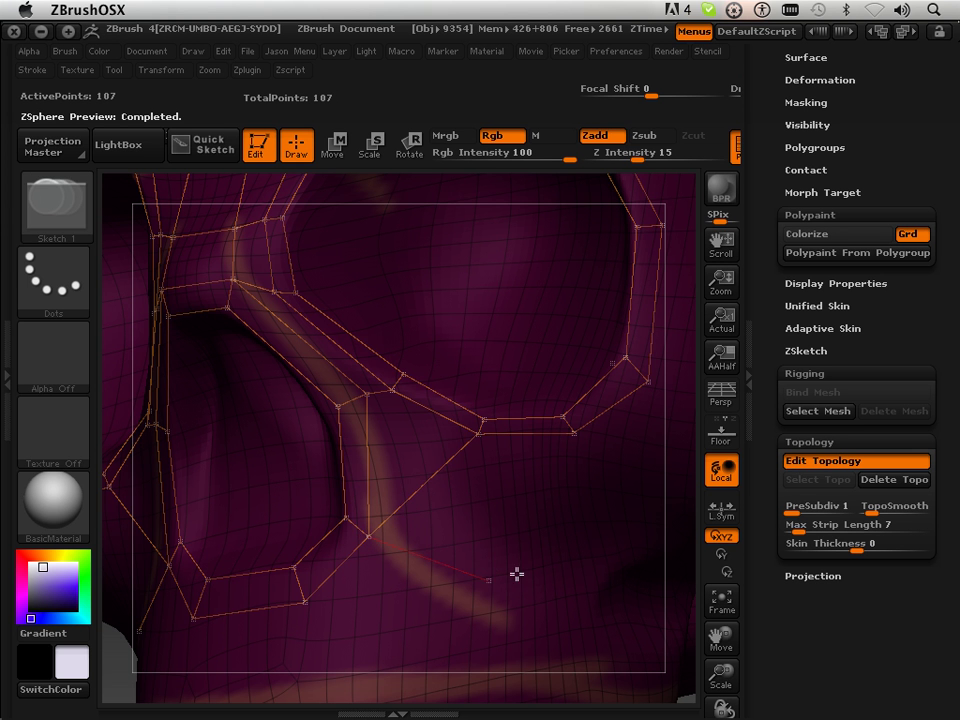
pyautogui.hotkey('ctrl', 'z')
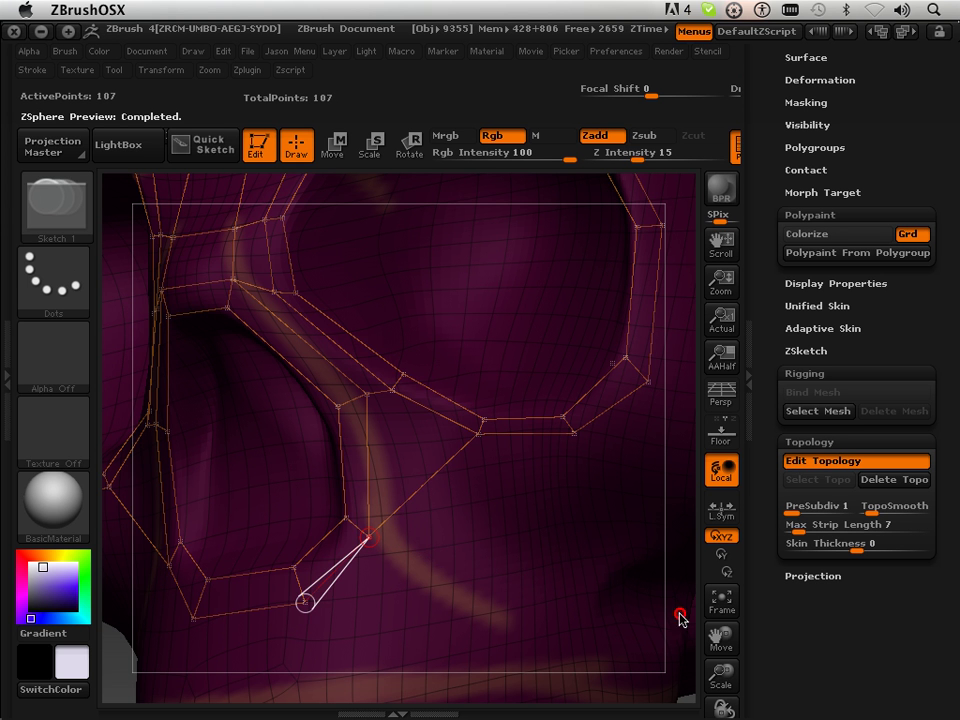
# - Undo the diagonal edge between the nasal ring's lower outer corner and the eye ring
pyautogui.moveTo(680, 618); pyautogui.dragTo(356, 373)
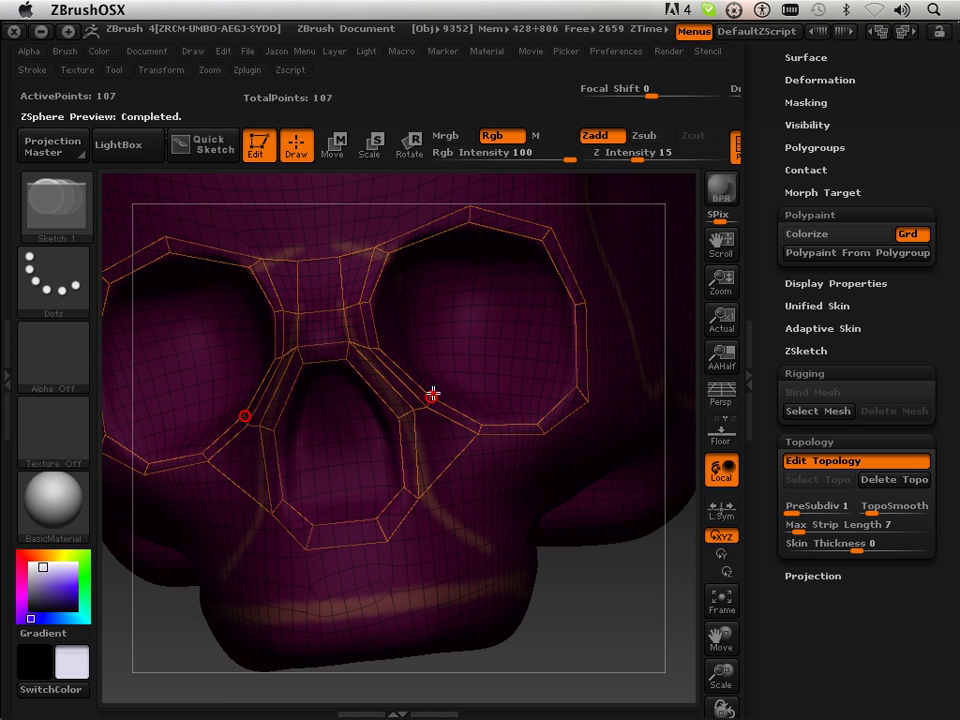
pyautogui.moveTo(596, 635)
pyautogui.mouseDown()
pyautogui.moveTo(598, 671)
pyautogui.moveTo(589, 647)
pyautogui.moveTo(603, 632)
pyautogui.mouseUp()
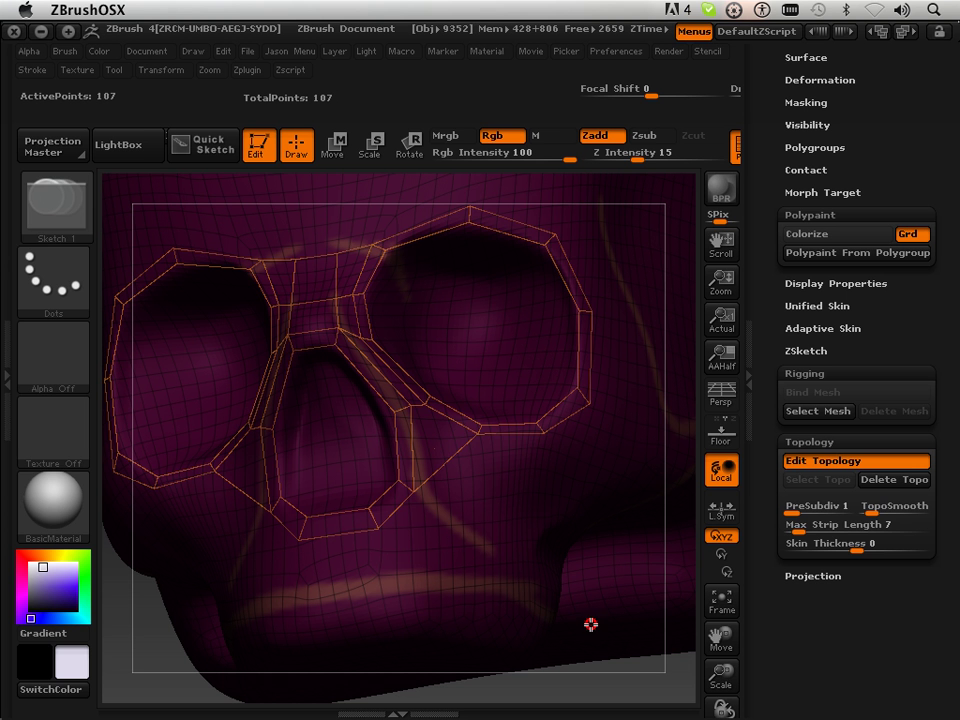
pyautogui.click(415, 490)
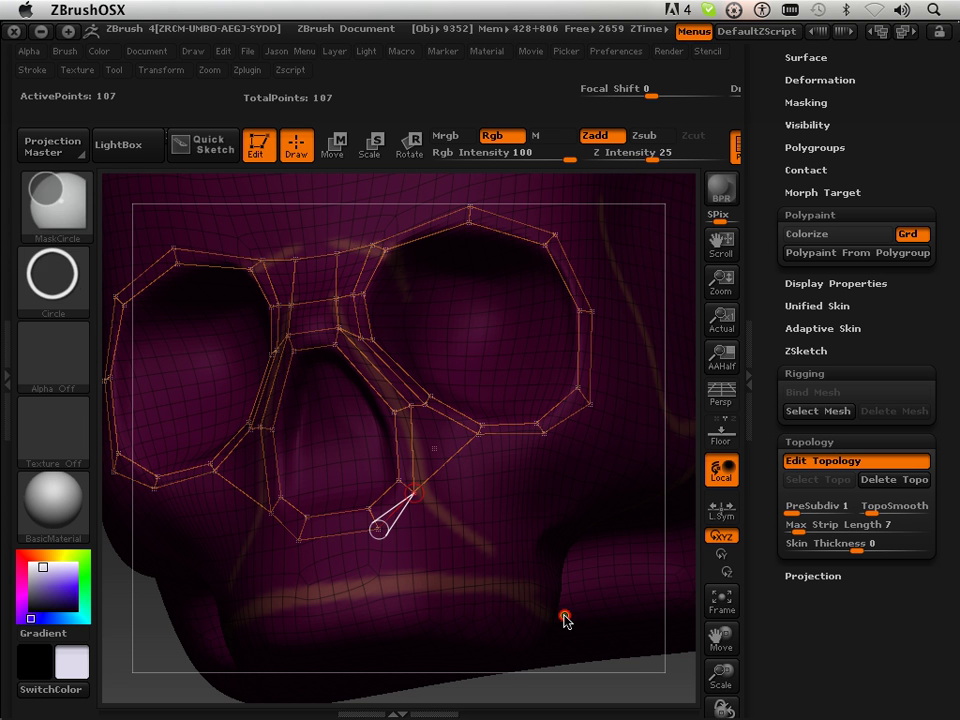
pyautogui.press('super+z')
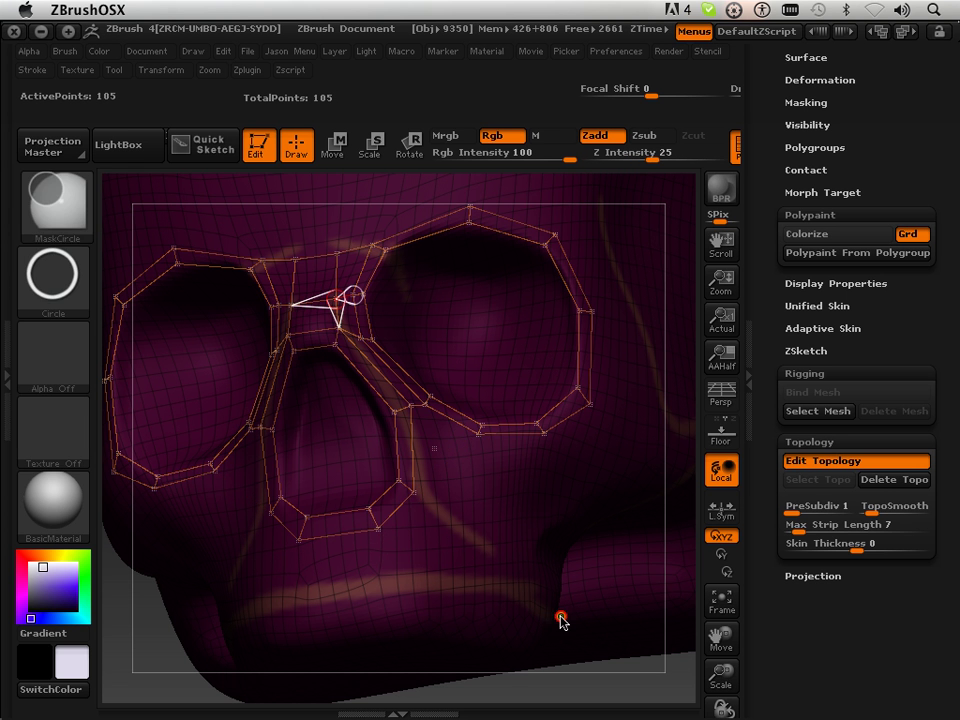
# - Extend an edge from the nasal ring's outer corner onto the cheek and along below the eye socket, undoing the stray extra point
pyautogui.moveTo(634, 673)
pyautogui.mouseDown()
pyautogui.moveTo(623, 681)
pyautogui.moveTo(611, 647)
pyautogui.mouseUp()
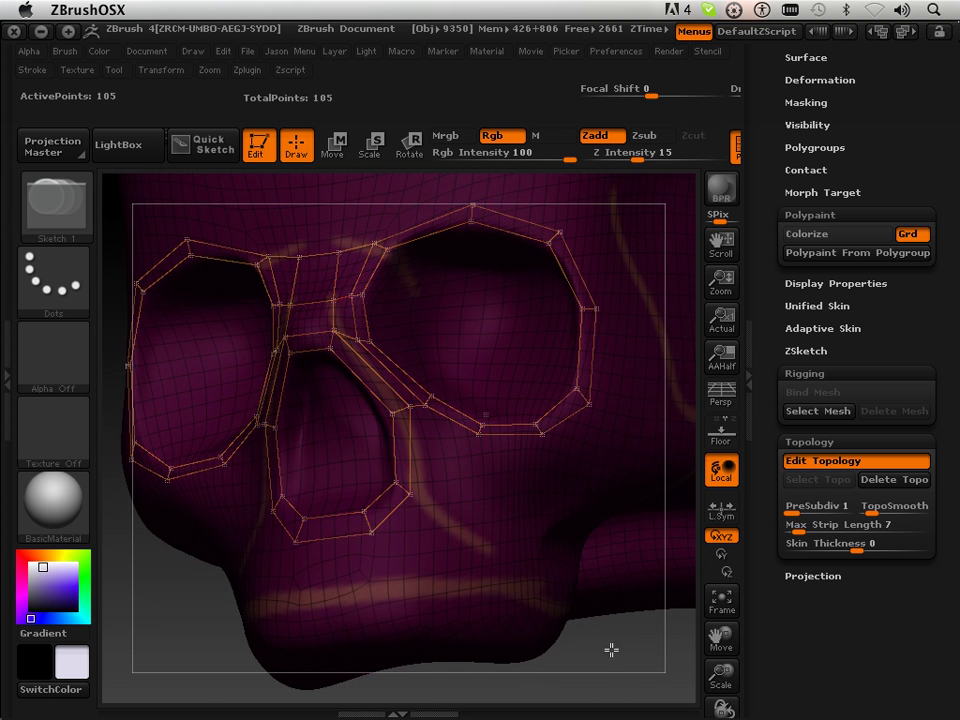
pyautogui.click(408, 407)
pyautogui.click(462, 463)
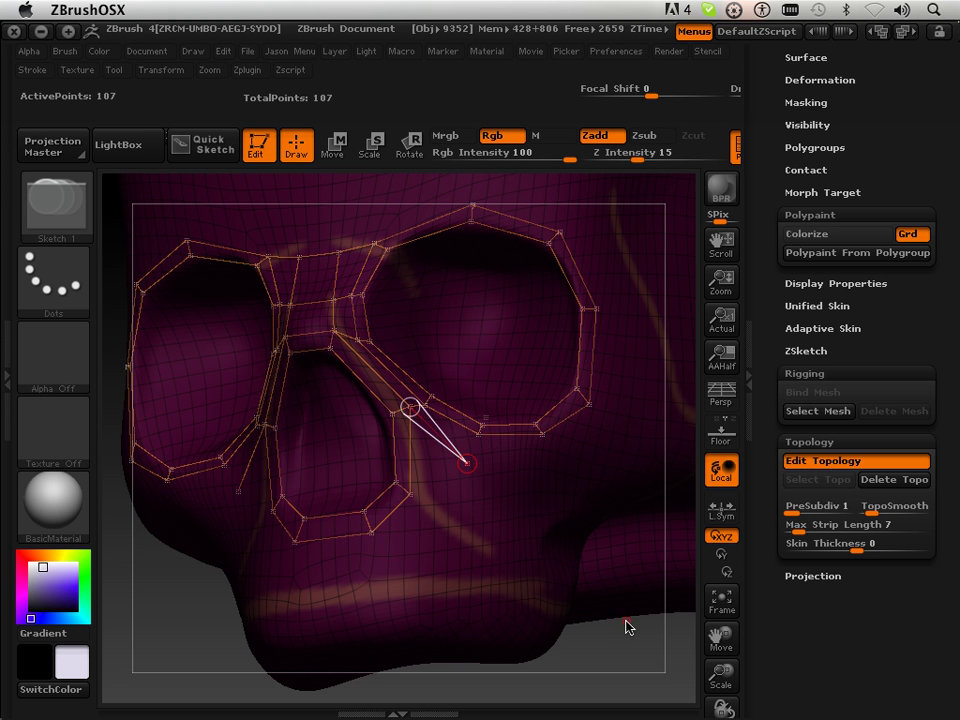
pyautogui.moveTo(628, 626)
pyautogui.mouseDown()
pyautogui.moveTo(621, 664)
pyautogui.moveTo(641, 624)
pyautogui.mouseUp()
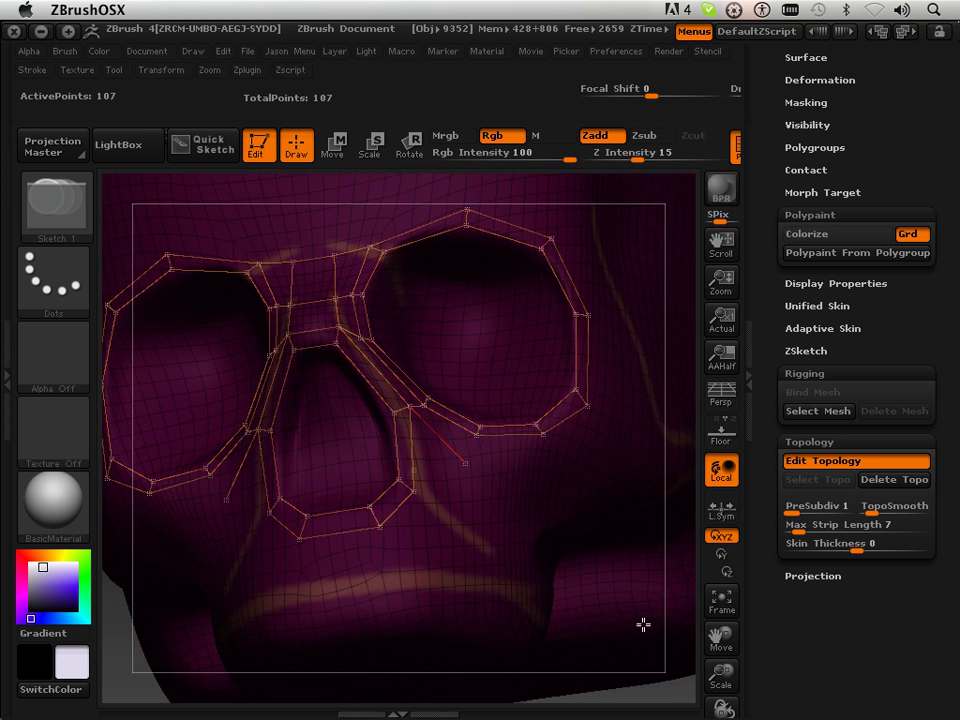
pyautogui.click(543, 464)
pyautogui.click(623, 653)
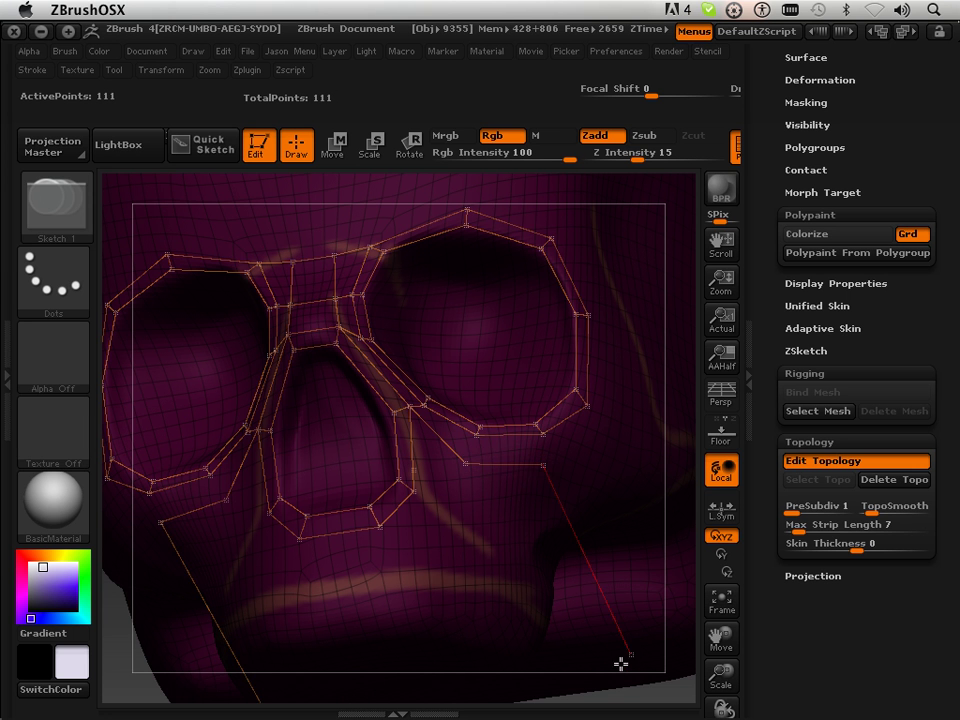
pyautogui.press('super+z')
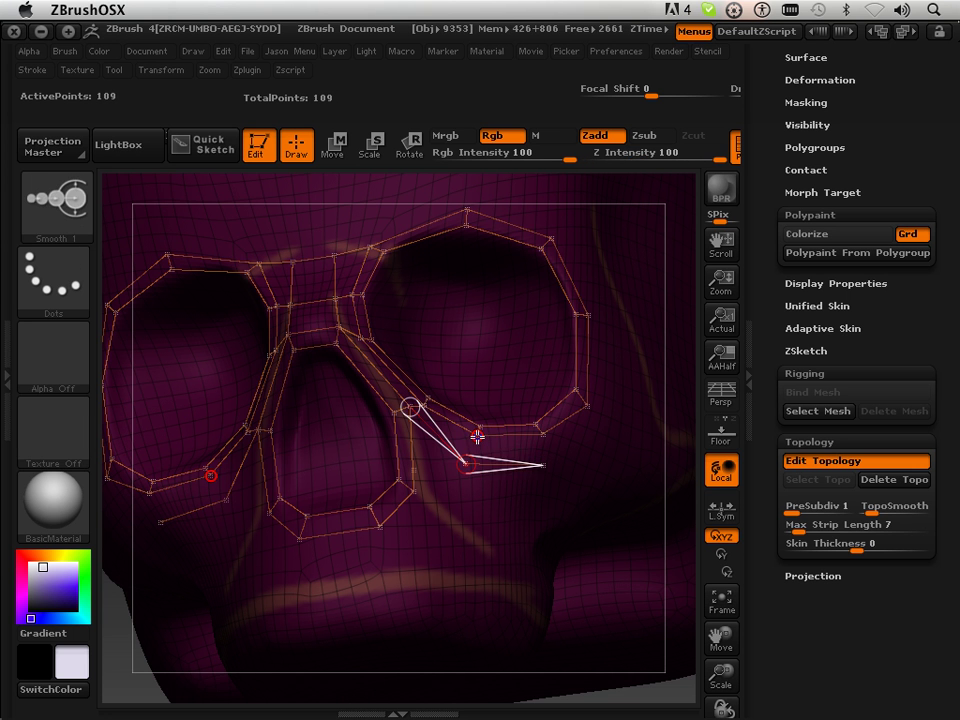
# - Connect the new cheek edge to the two bottom corners of the eye ring and preview the adaptive skin
pyautogui.click(542, 433)
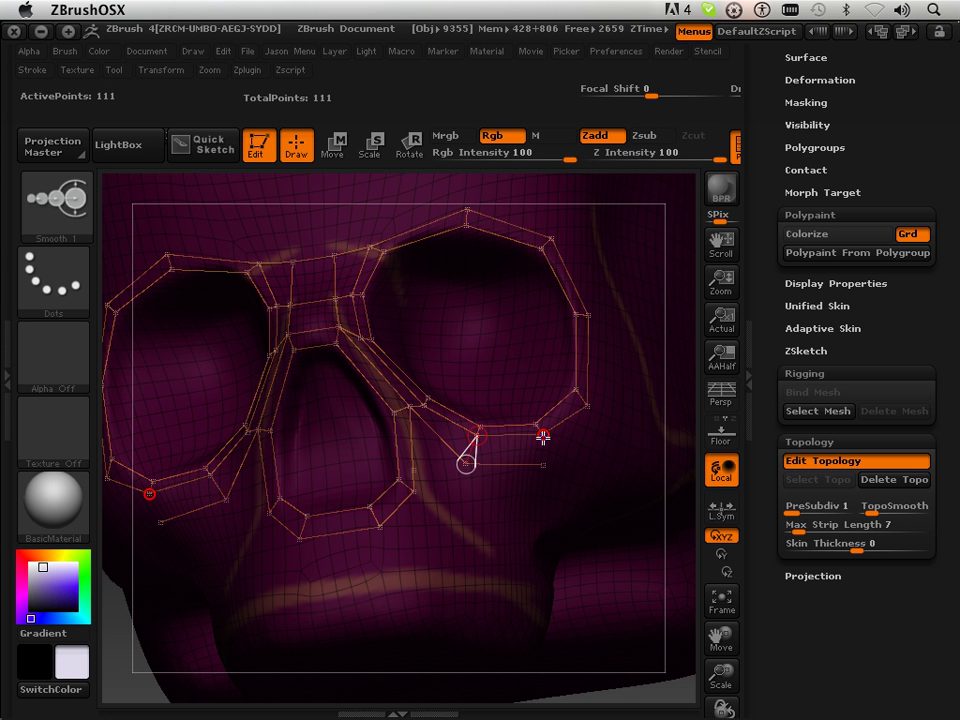
pyautogui.click(543, 464)
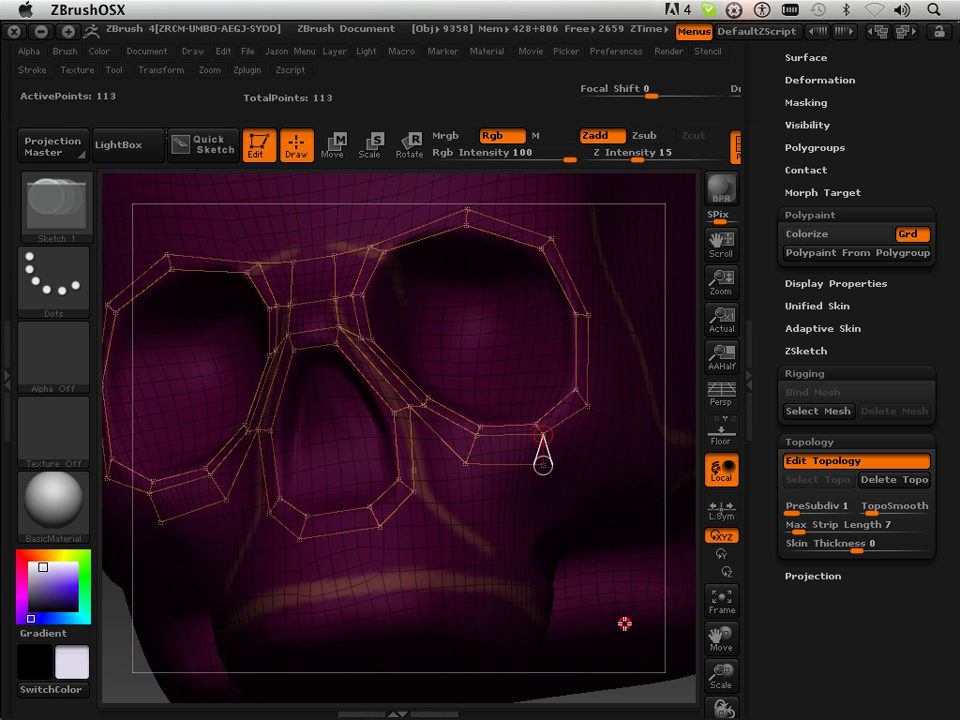
pyautogui.press('a')
pyautogui.press('a')
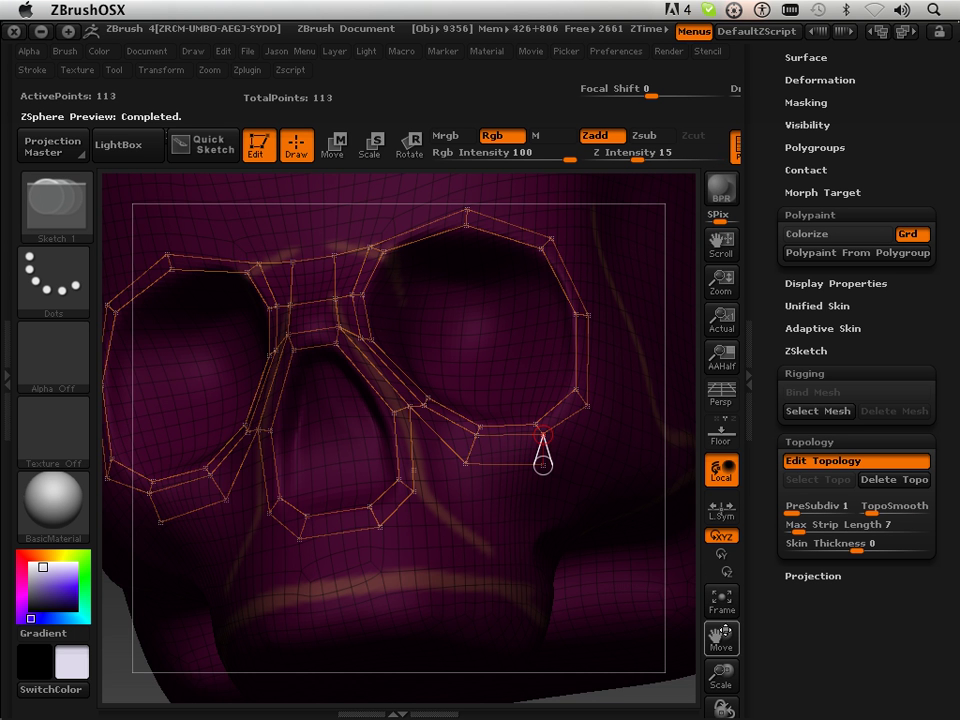
# - Extend the cheek edge below the eye socket with two more points running outward along the cheekbone
pyautogui.moveTo(698, 576); pyautogui.dragTo(510, 555)
pyautogui.keyDown('shift'); pyautogui.click(383, 451); pyautogui.keyUp('shift')
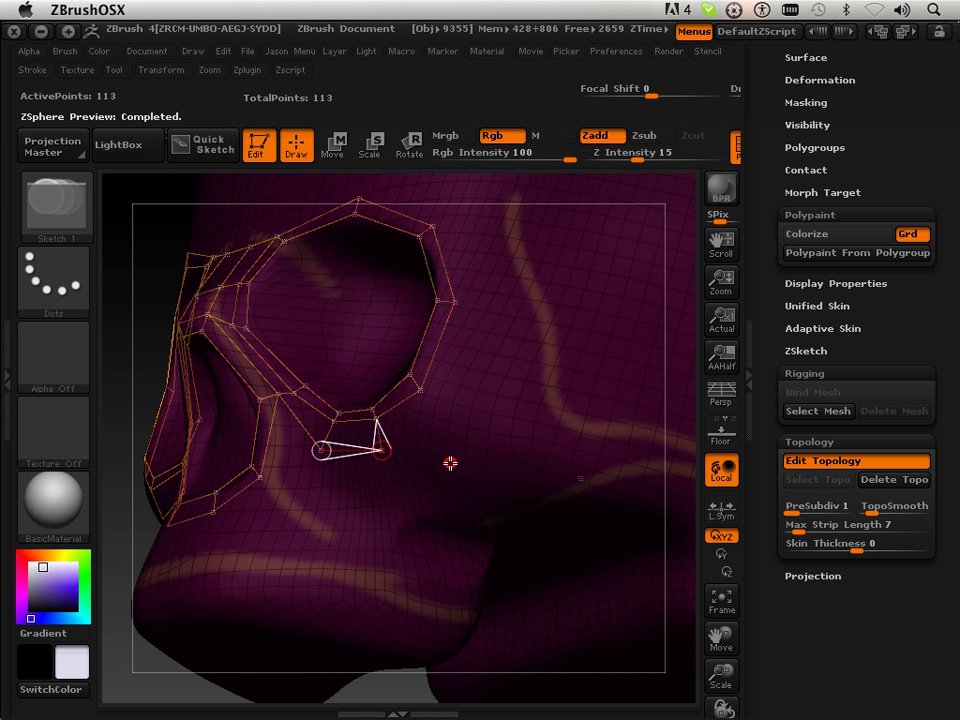
pyautogui.click(451, 463)
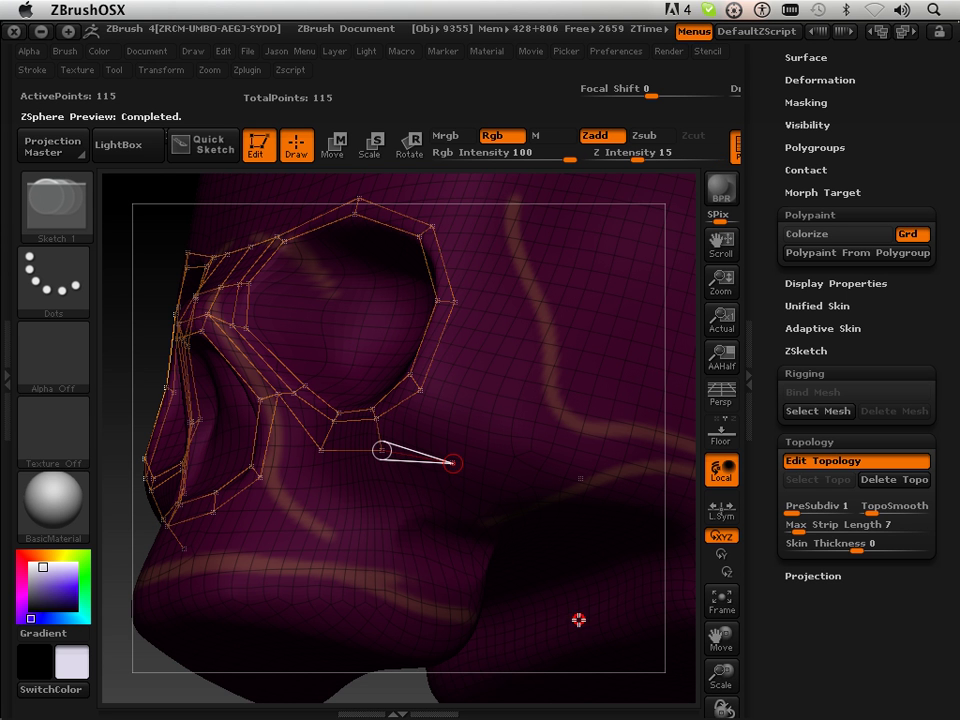
pyautogui.click(562, 488)
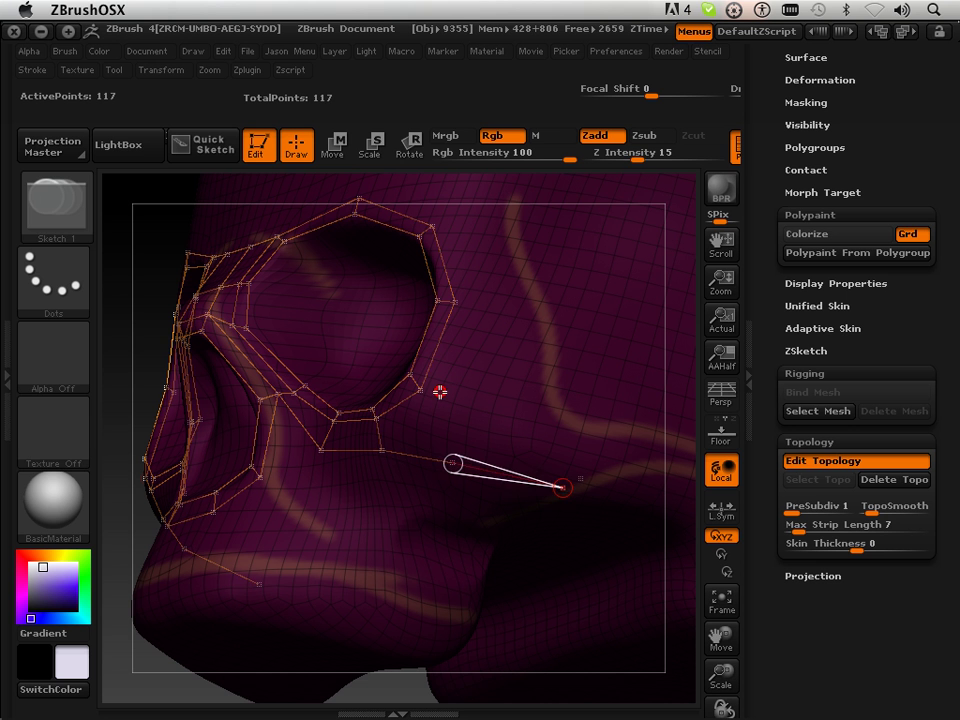
# - Connect the eye ring's lower outer corner to a new point inserted on the cheek edge, and preview the adaptive skin
pyautogui.keyDown('shift'); pyautogui.click(424, 391); pyautogui.keyUp('shift')
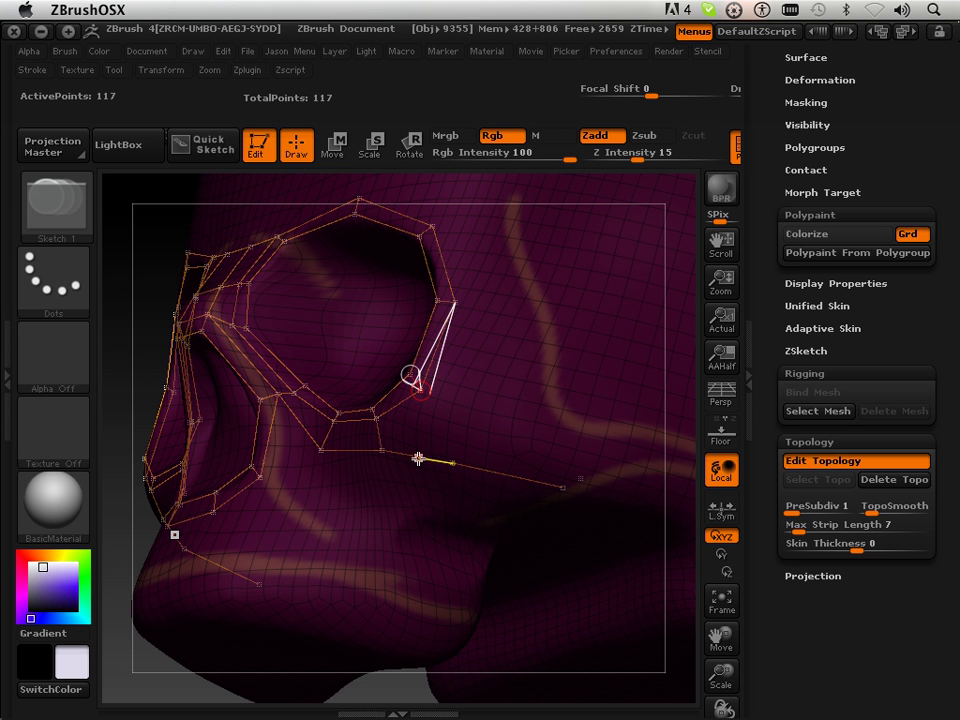
pyautogui.click(418, 458)
pyautogui.press('a')
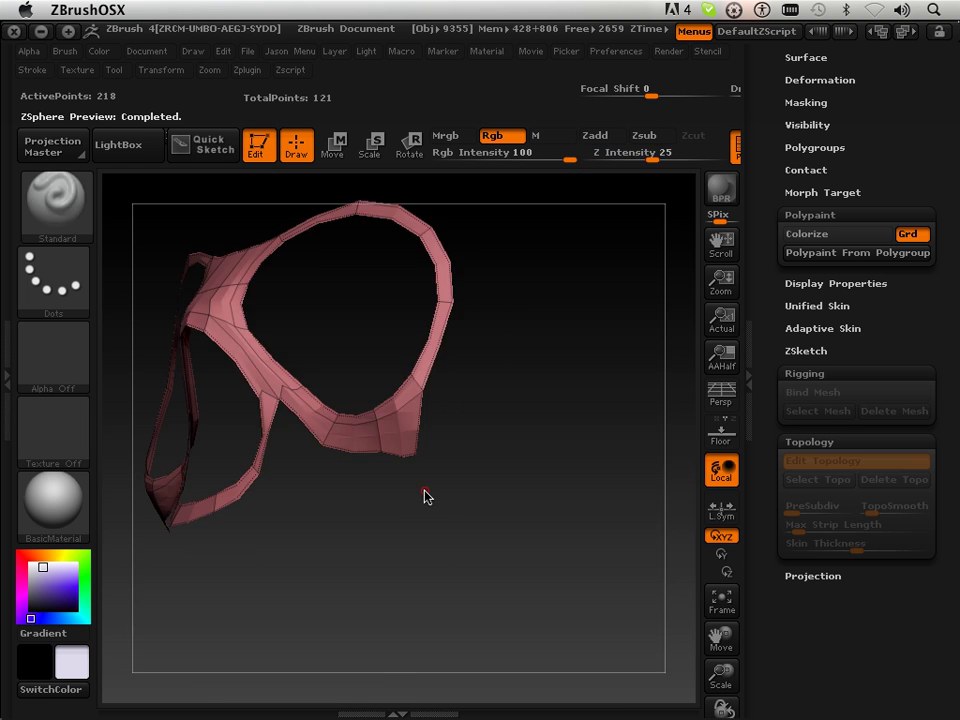
# - Add a point outward from the eye ring's lower outer corner and connect it down to the cheek edge to close a quad
pyautogui.press('a')
pyautogui.press('shift')
pyautogui.keyDown('shift'); pyautogui.click(424, 391); pyautogui.keyUp('shift')
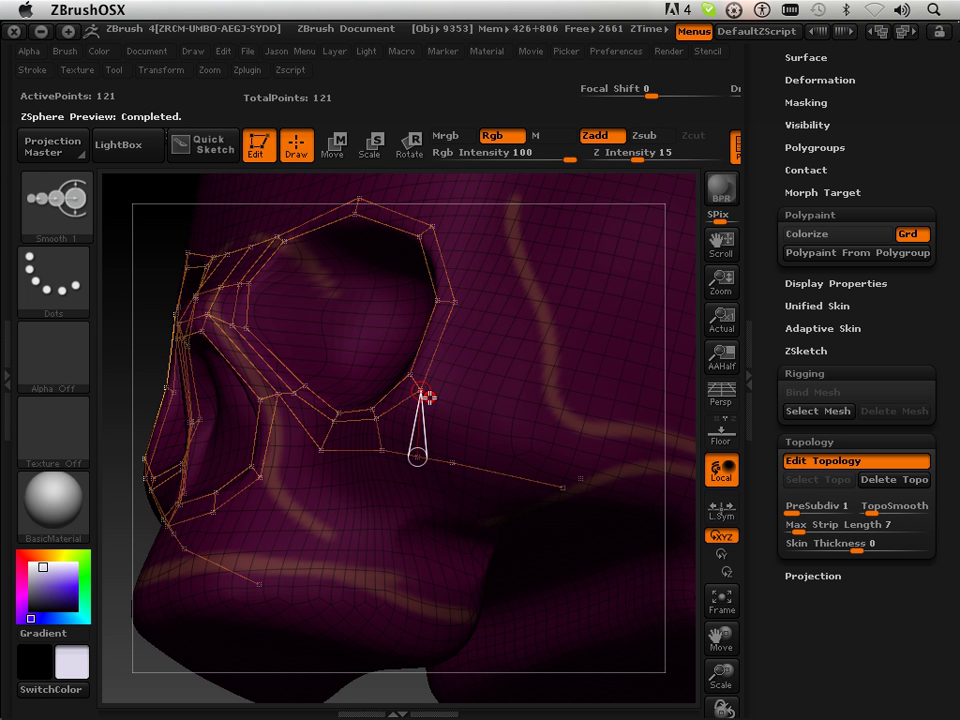
pyautogui.click(461, 400)
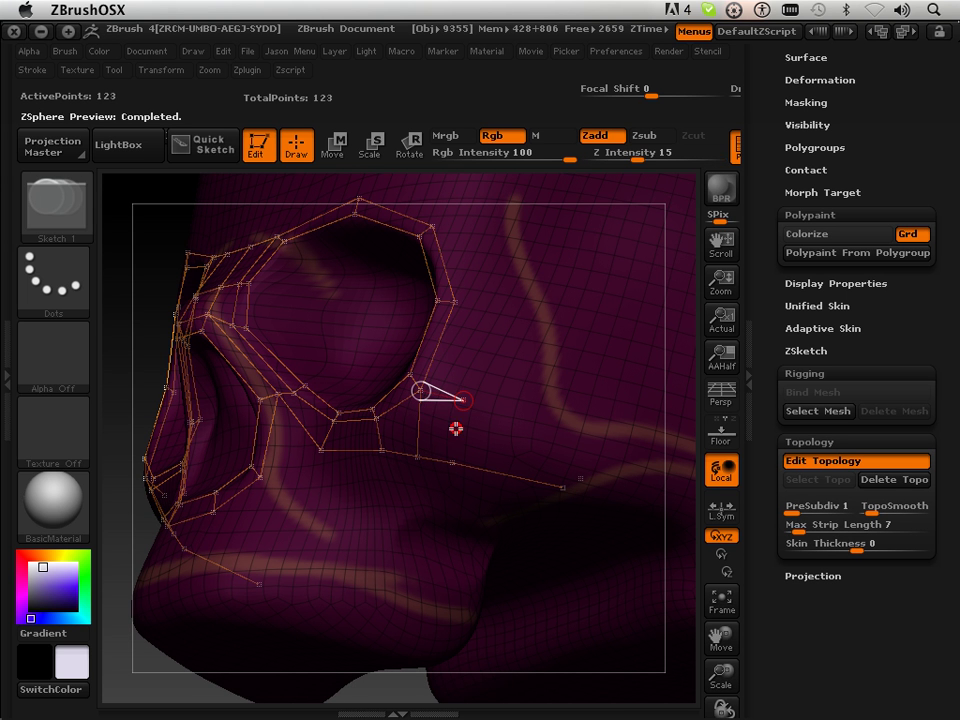
pyautogui.click(452, 463)
# - Extend the cheekbone strip with another outer quad, closing it at the cheek edge's outer end, and preview the adaptive skin
pyautogui.keyDown('shift'); pyautogui.click(467, 401); pyautogui.keyUp('shift')
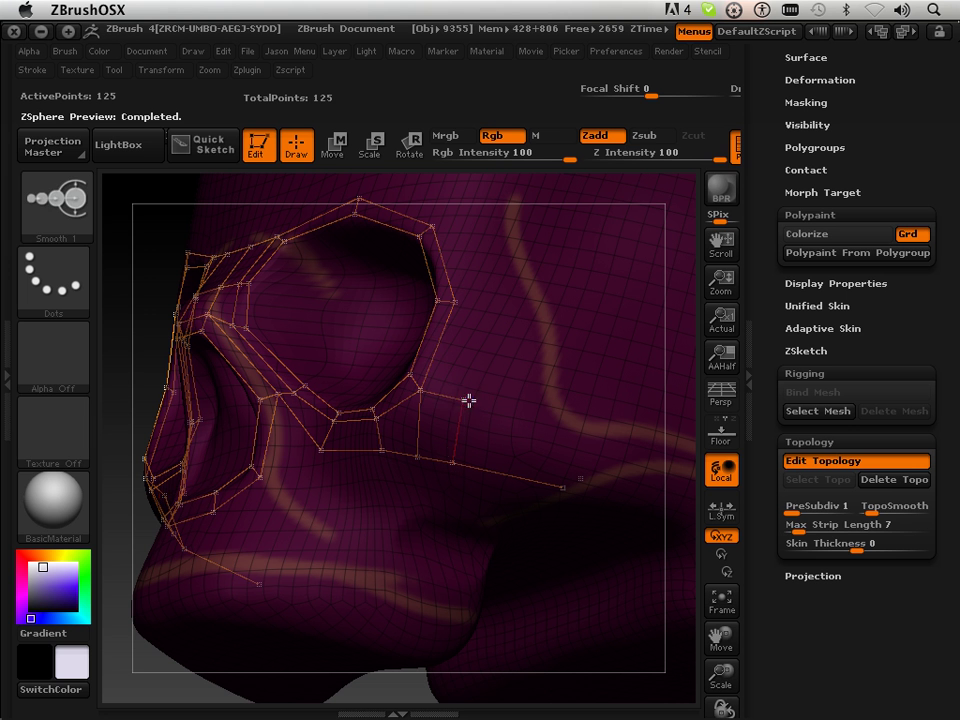
pyautogui.click(559, 418)
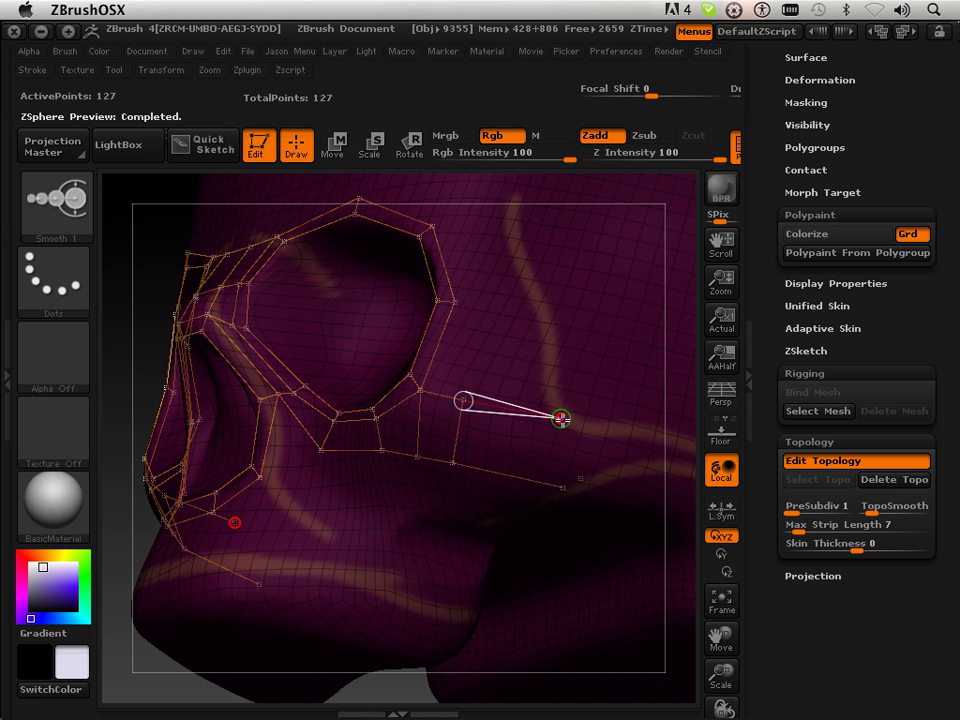
pyautogui.press('a')
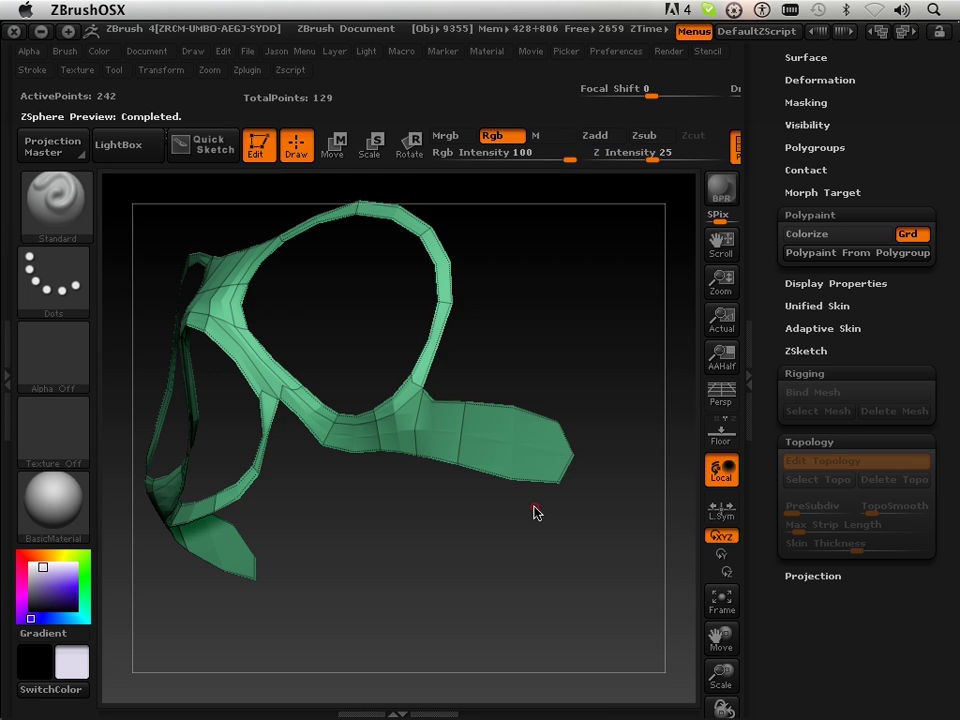
pyautogui.moveTo(584, 604)
pyautogui.mouseDown()
pyautogui.moveTo(561, 617)
pyautogui.moveTo(570, 604)
pyautogui.mouseUp()
pyautogui.press('a')
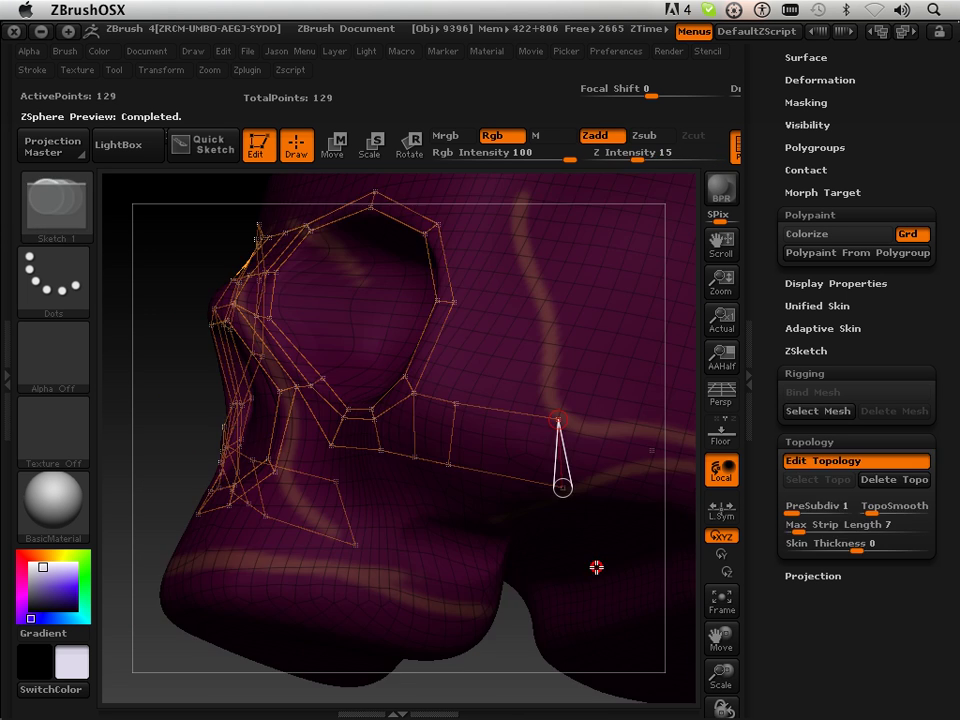
# - Extend one edge outward onto the temple from each of the eye ring's two upper outer corners
pyautogui.moveTo(720, 638); pyautogui.dragTo(594, 638)
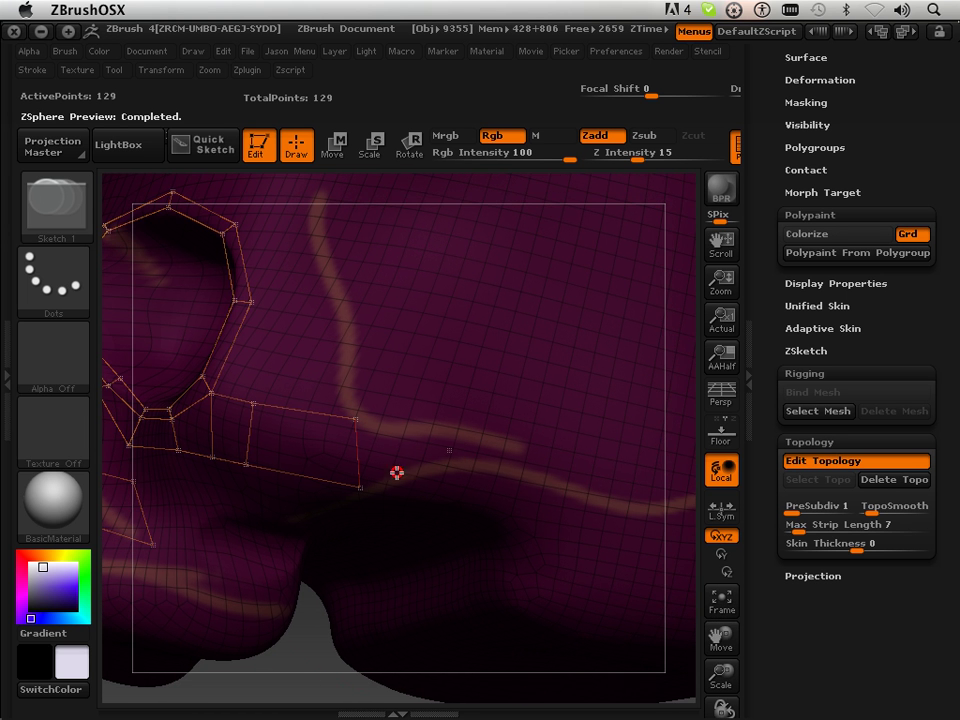
pyautogui.moveTo(719, 638)
pyautogui.mouseDown()
pyautogui.moveTo(728, 686)
pyautogui.moveTo(755, 714)
pyautogui.mouseUp()
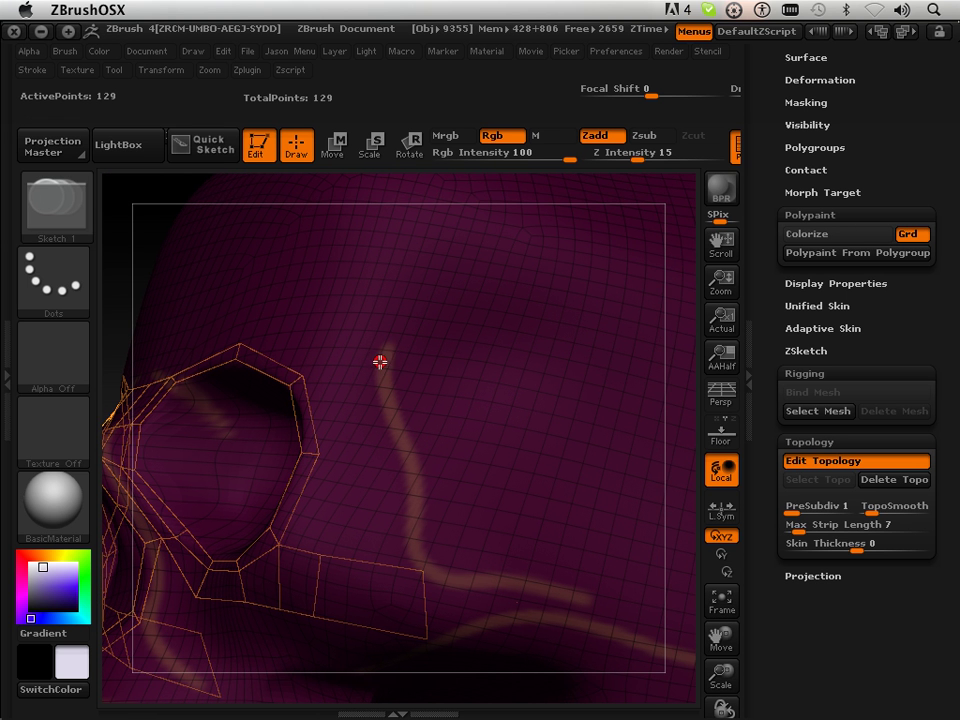
pyautogui.press('shift')
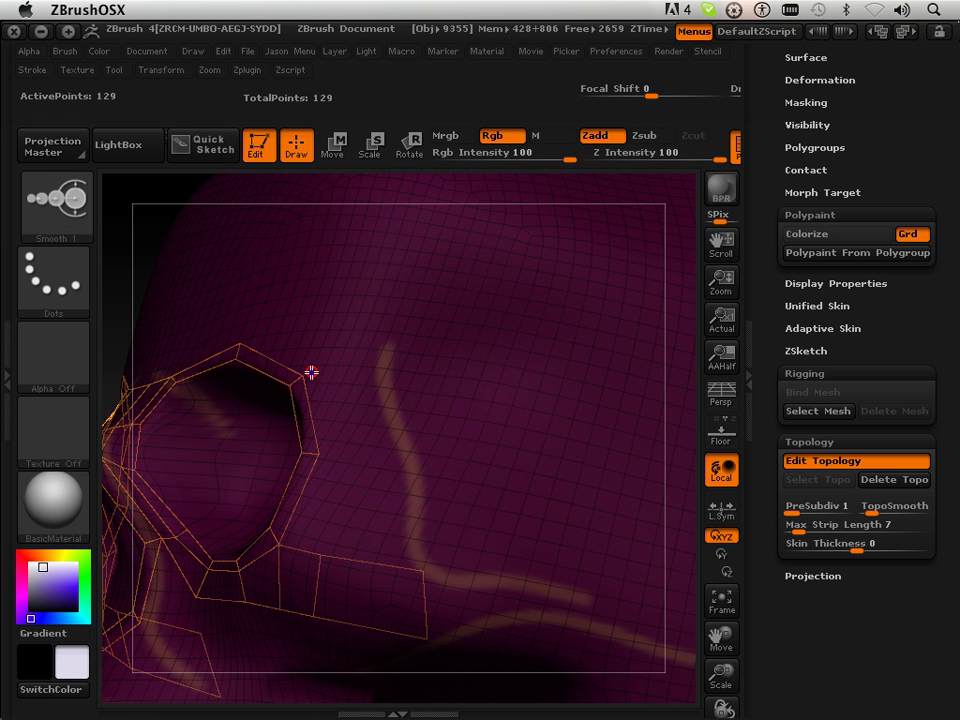
pyautogui.keyDown('shift'); pyautogui.click(304, 376); pyautogui.keyUp('shift')
pyautogui.click(362, 362)
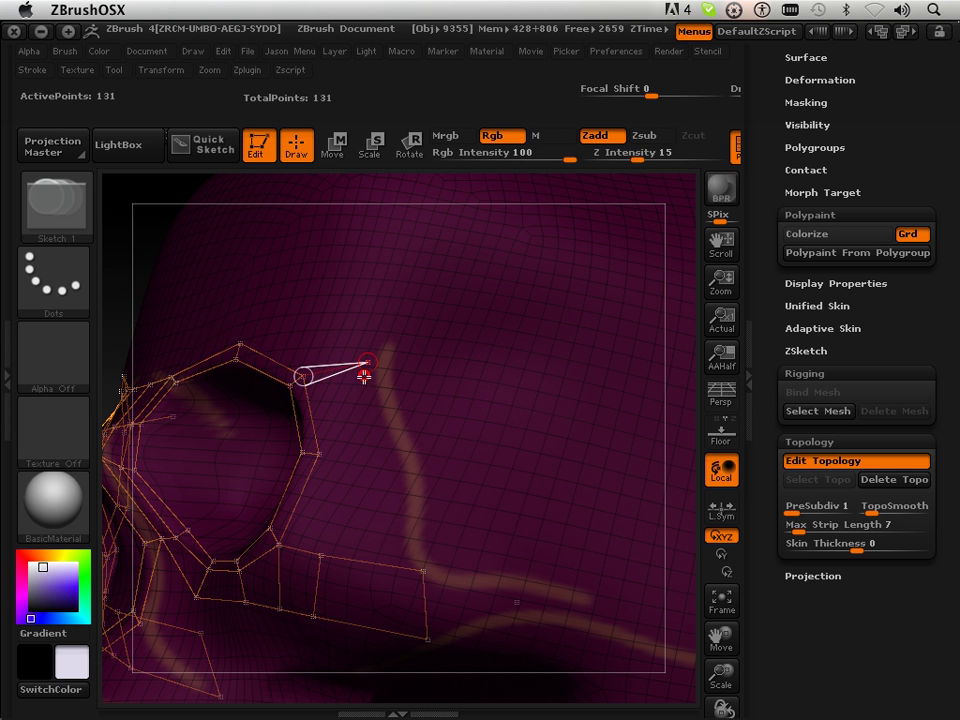
pyautogui.click(384, 442)
# - Extend an edge toward the painted temple line from the eye ring's lower outer corner and from the neighbouring cheekbone point
pyautogui.press('shift')
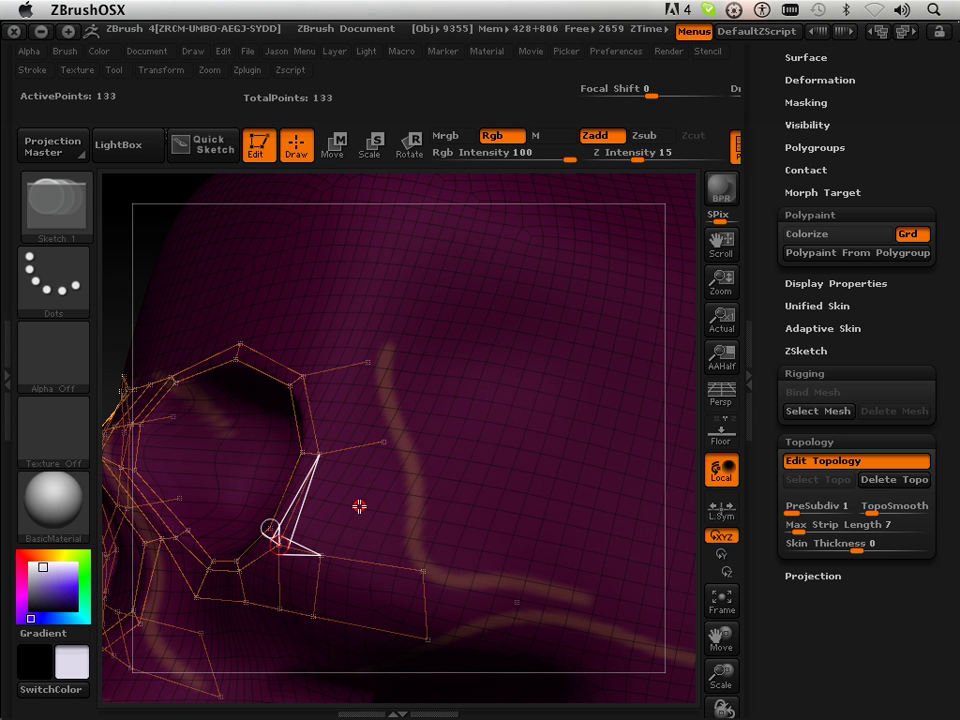
pyautogui.click(359, 506)
pyautogui.press('shift')
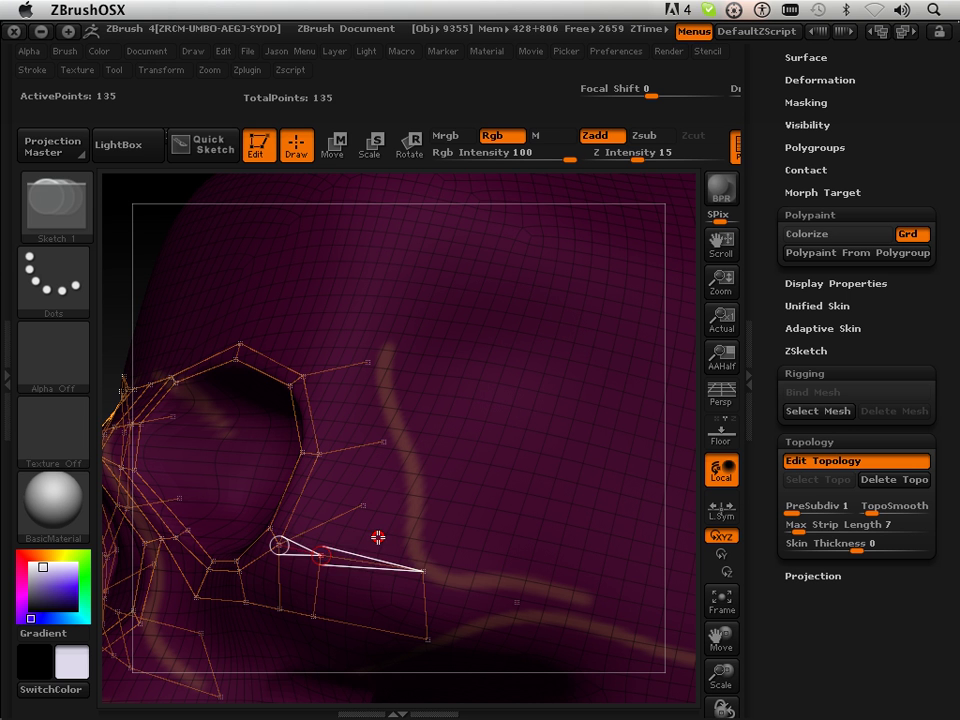
pyautogui.click(378, 537)
# - Delete the cheekbone strip's upper outer corner and draw two replacement points outward from the inner strip point, ending on the painted line
pyautogui.keyDown('ctrl'); pyautogui.click(424, 572); pyautogui.keyUp('ctrl')
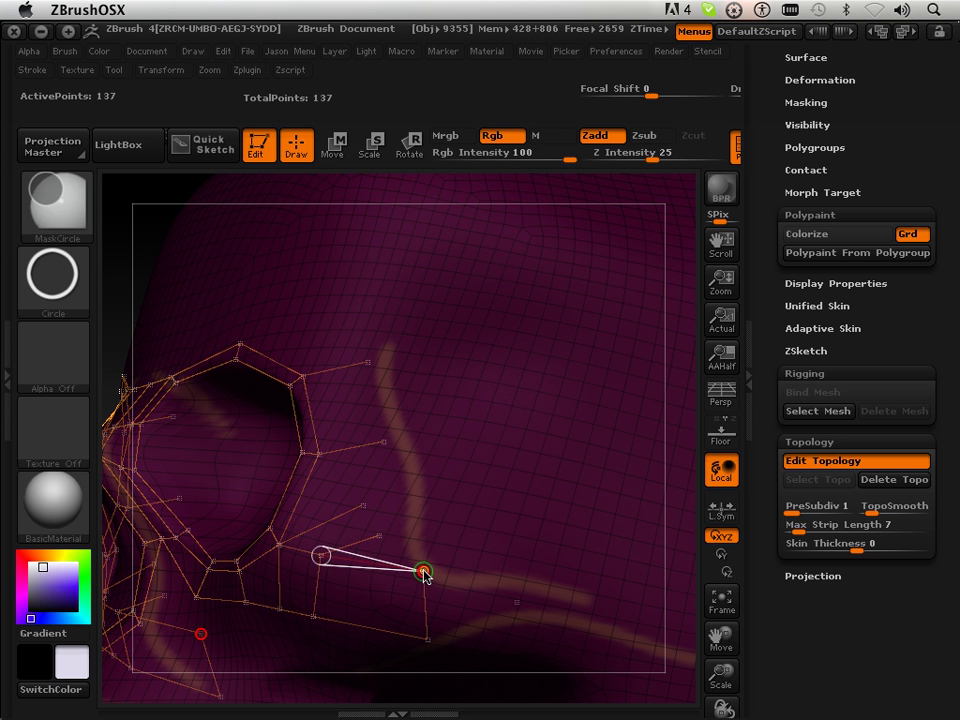
pyautogui.keyDown('alt'); pyautogui.click(424, 572); pyautogui.keyUp('alt')
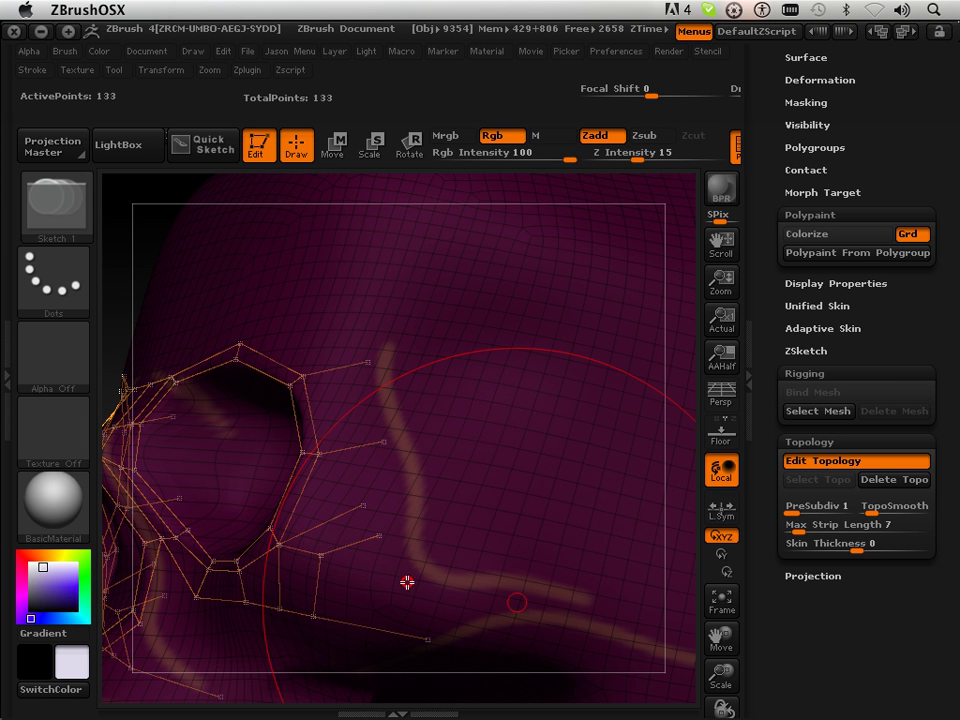
pyautogui.press('shift')
pyautogui.keyDown('shift'); pyautogui.click(322, 556); pyautogui.keyUp('shift')
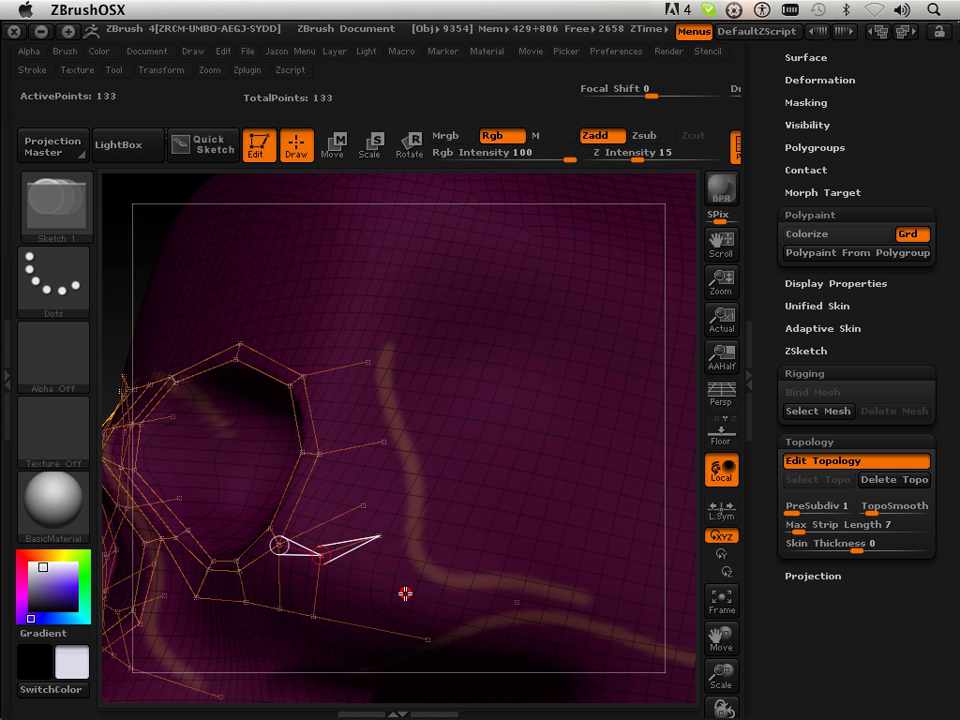
pyautogui.click(414, 596)
pyautogui.press('shift')
pyautogui.click(432, 580)
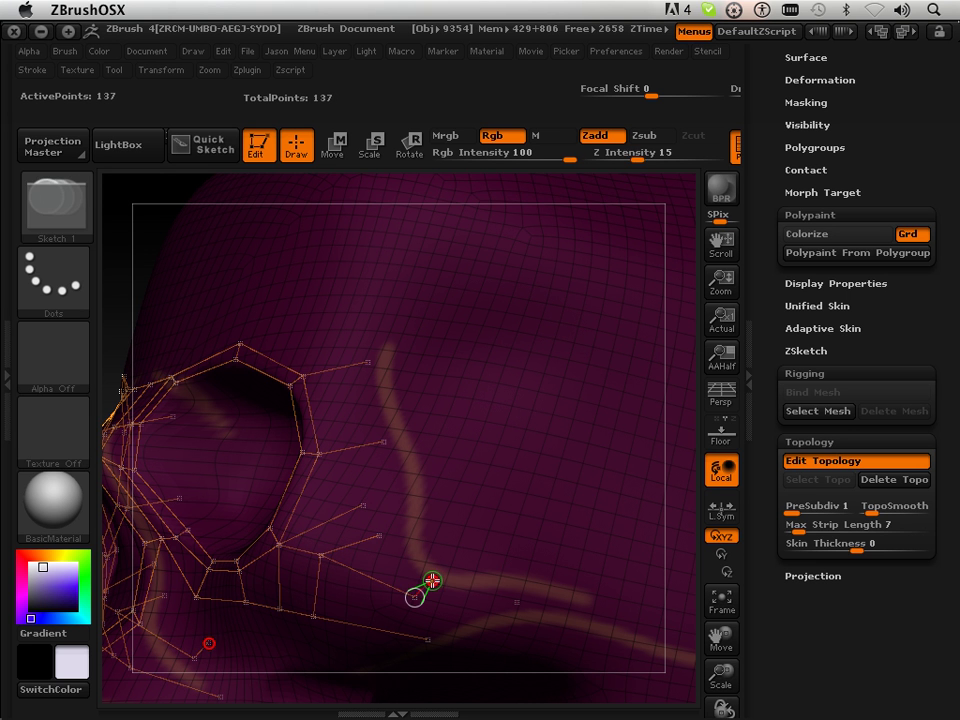
# - Connect the cheekbone's new outer point upward through the ends of the four spokes to form the temple loop
pyautogui.press('shift')
pyautogui.click(379, 531)
pyautogui.press('shift')
pyautogui.click(365, 506)
pyautogui.press('shift')
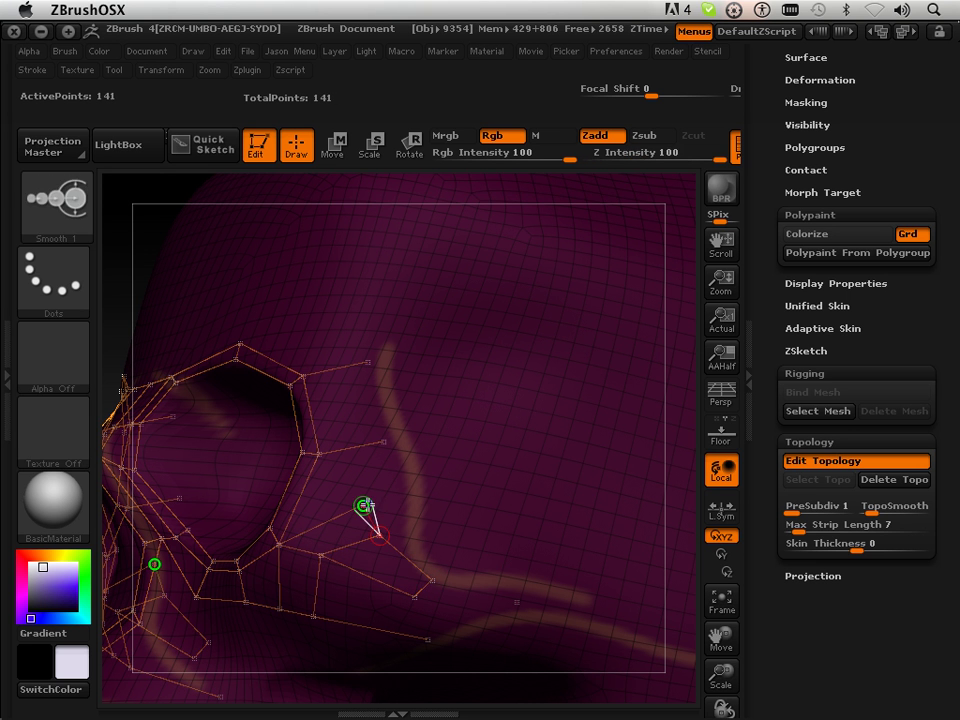
pyautogui.click(384, 441)
pyautogui.press('shift')
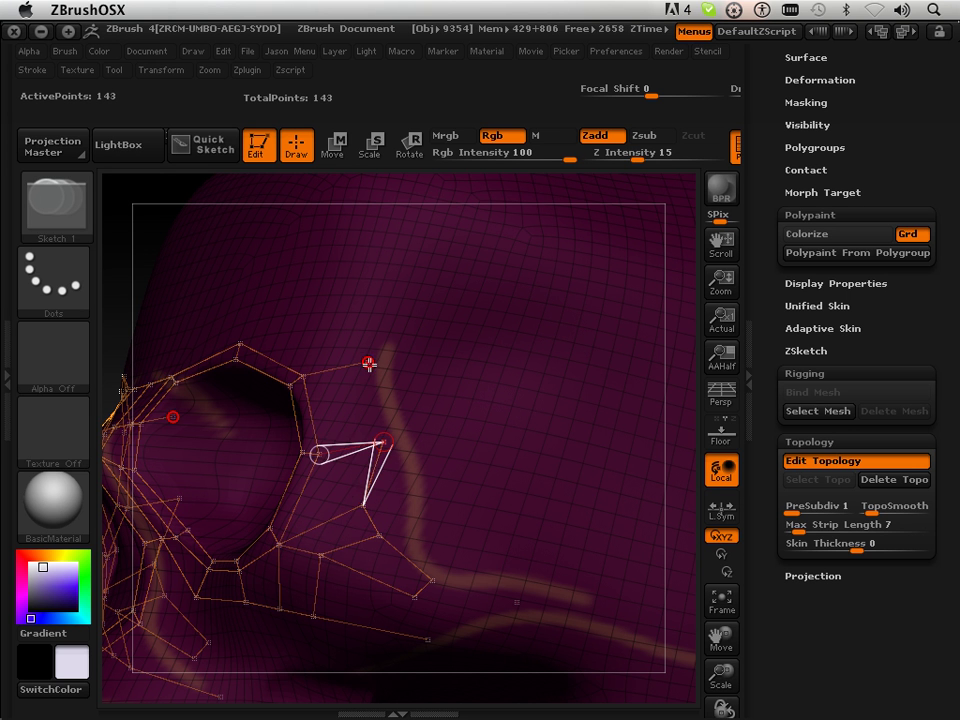
pyautogui.click(368, 363)
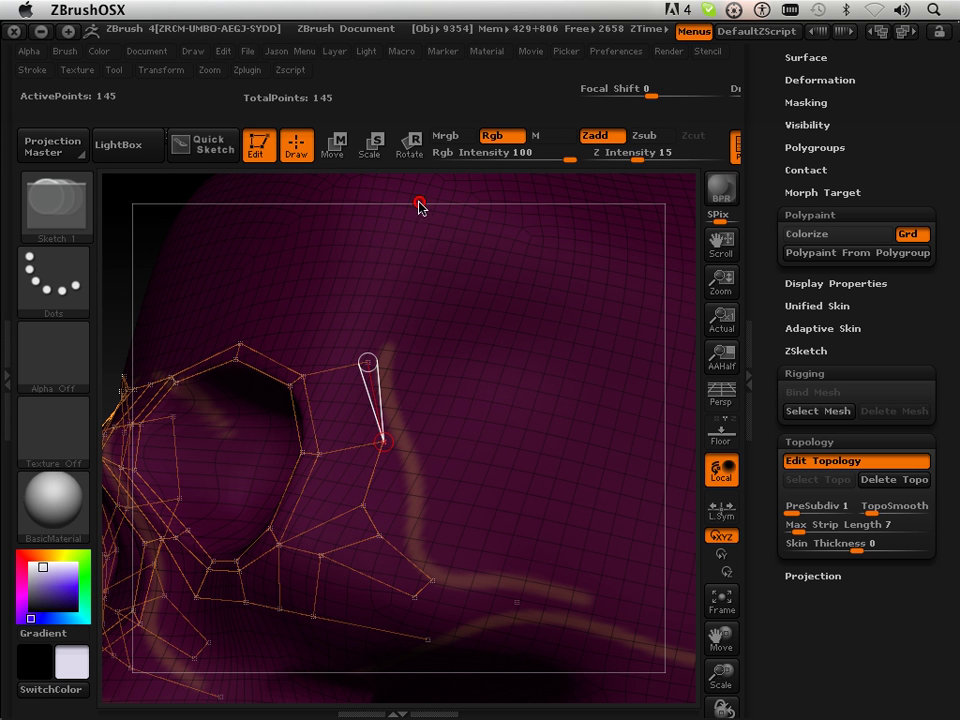
# - Try to move the third temple point outward, replace the detached edge above it, and preview the adaptive skin
pyautogui.click(340, 150)
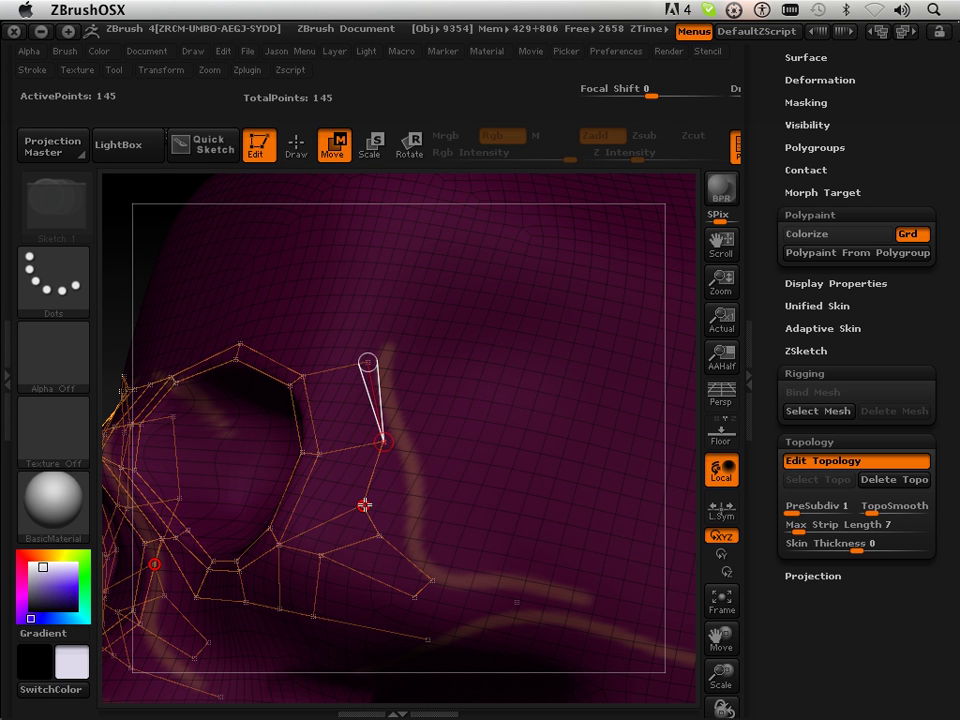
pyautogui.moveTo(365, 506); pyautogui.dragTo(386, 499)
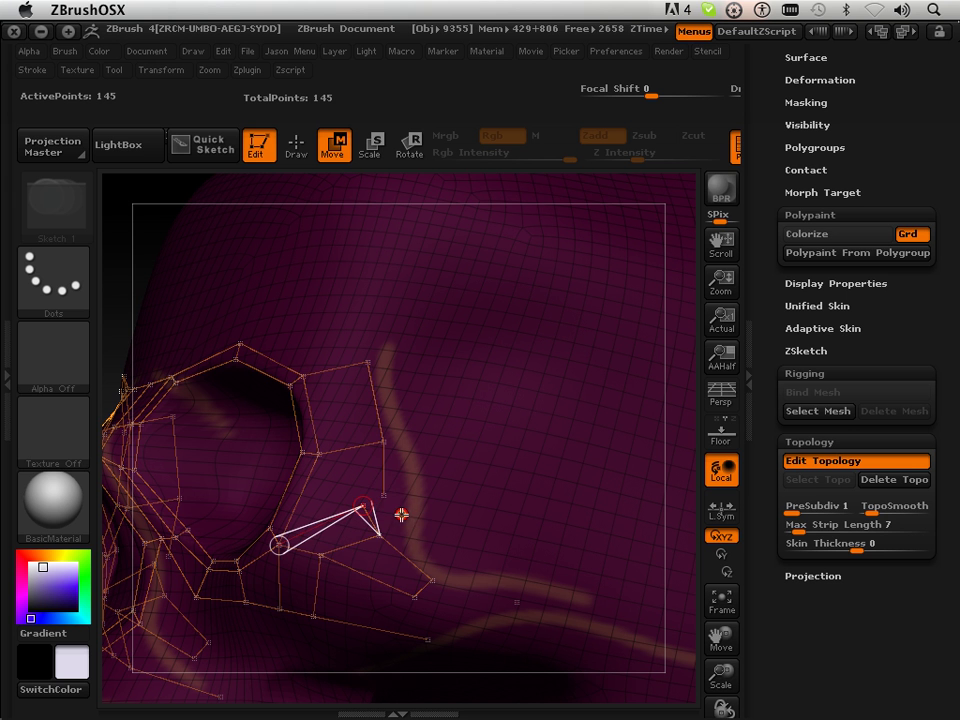
pyautogui.click(296, 148)
pyautogui.keyDown('alt'); pyautogui.click(385, 495); pyautogui.keyUp('alt')
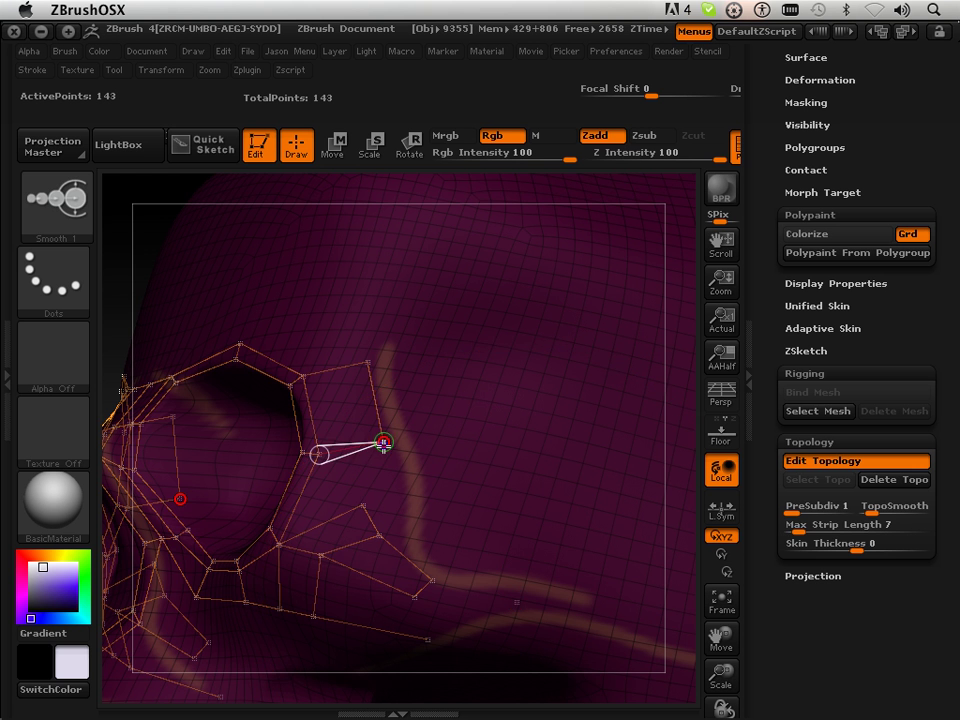
pyautogui.press('a')
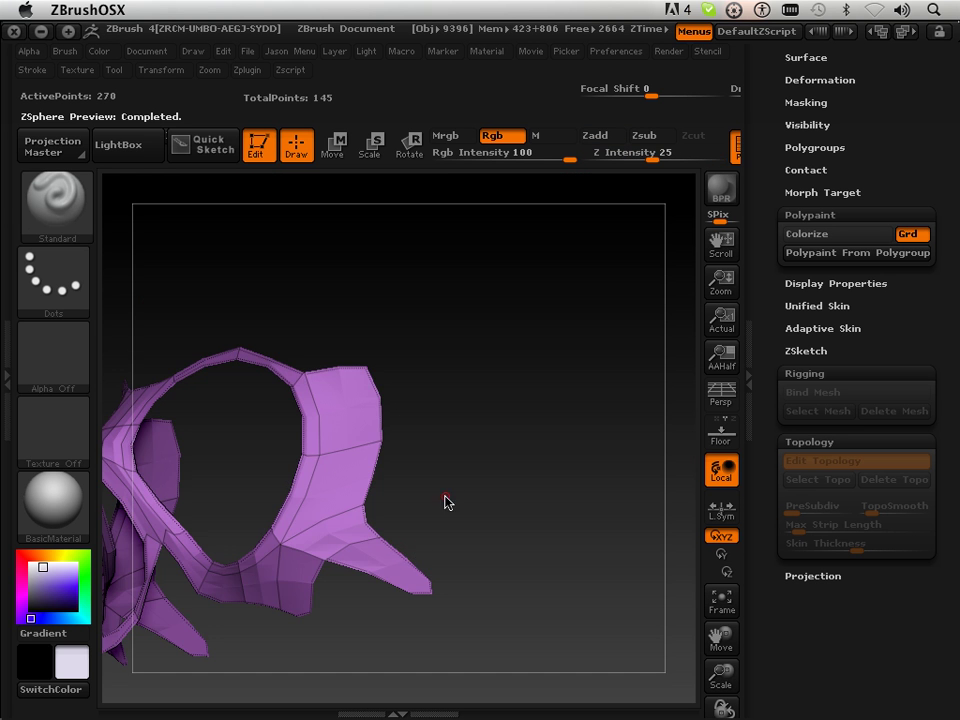
pyautogui.press('a')
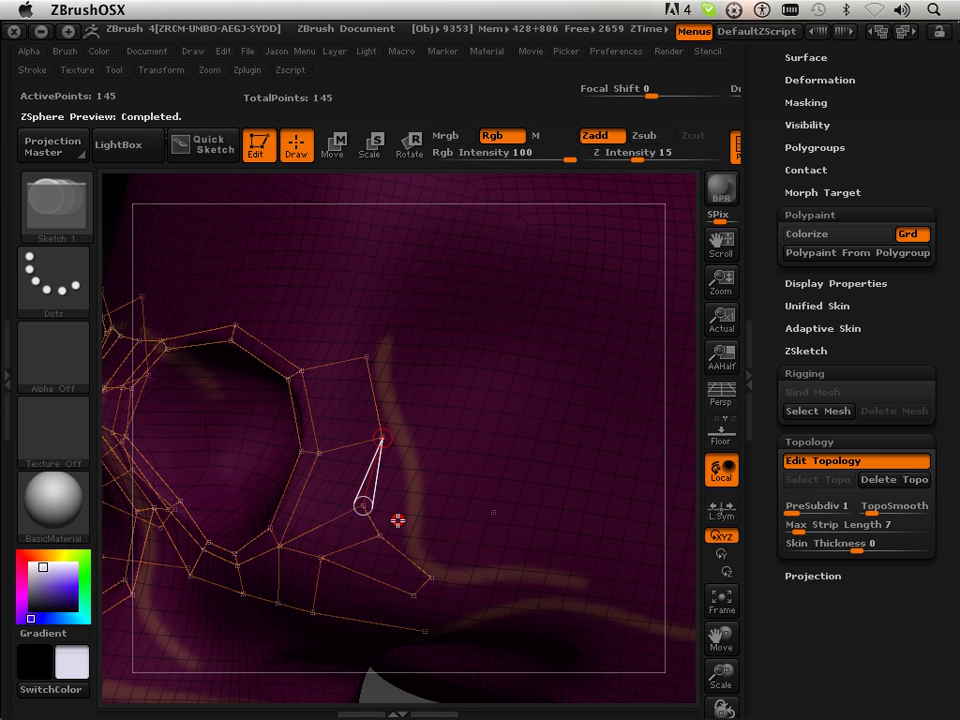
# - Try moving the third temple point again, then delete the stray end and reconnect that point to the one below
pyautogui.click(332, 148)
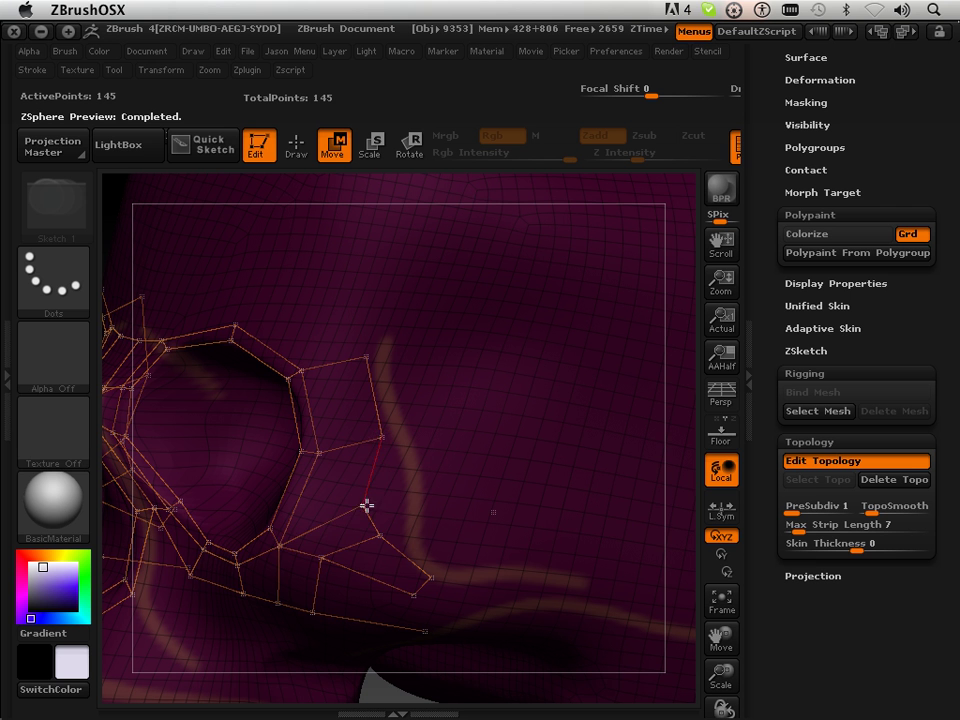
pyautogui.press('super+z')
pyautogui.moveTo(402, 528); pyautogui.dragTo(406, 525)
pyautogui.click(297, 152)
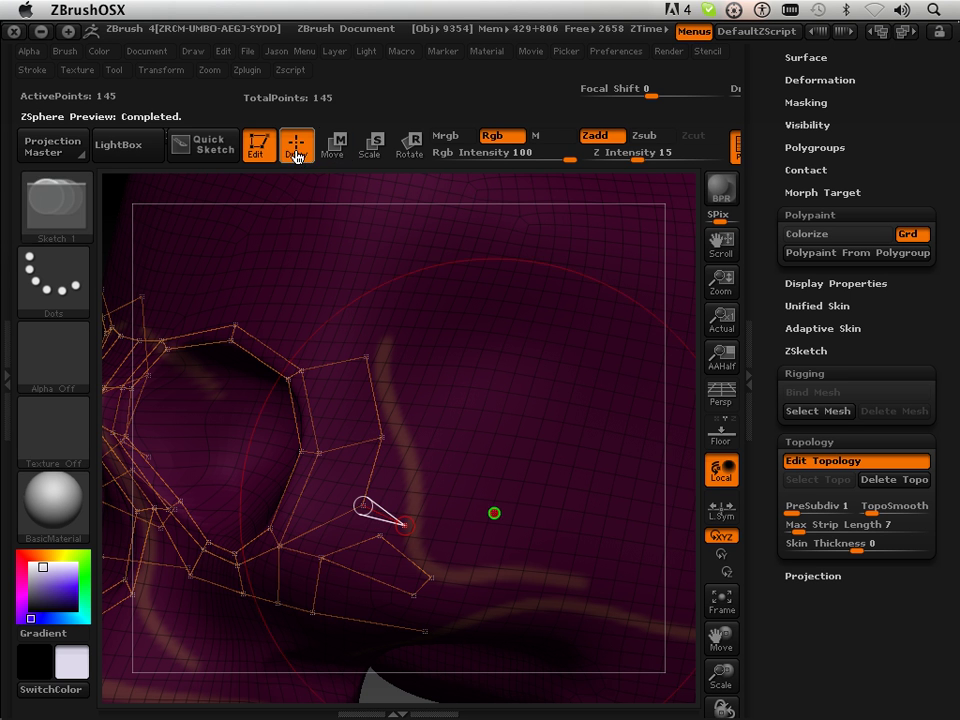
pyautogui.keyDown('alt'); pyautogui.click(407, 527); pyautogui.keyUp('alt')
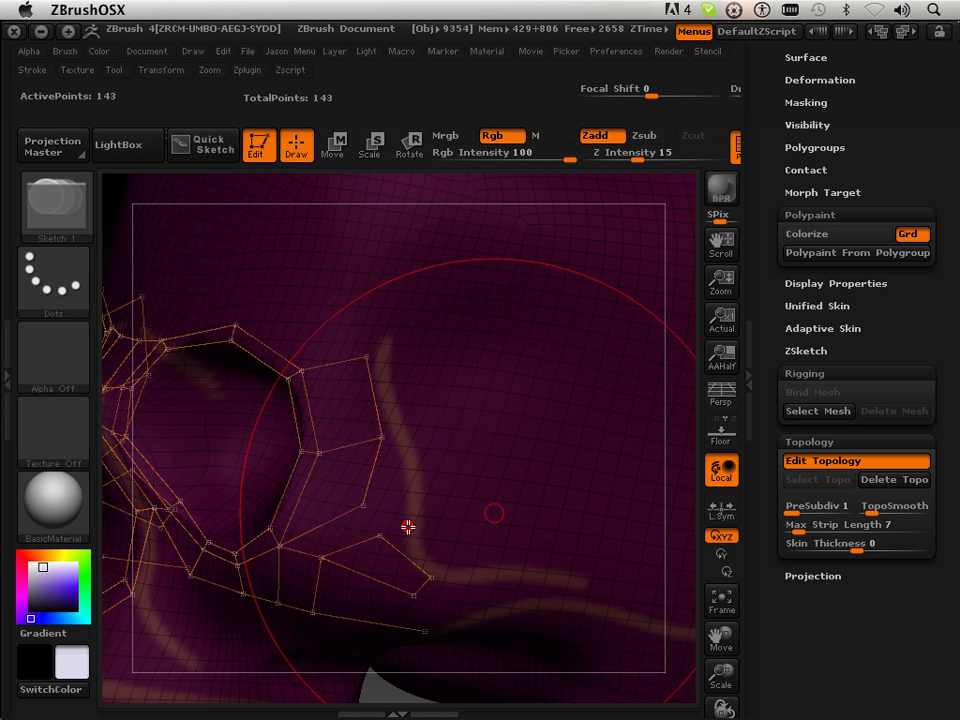
pyautogui.keyDown('ctrl'); pyautogui.click(364, 508); pyautogui.keyUp('ctrl')
pyautogui.click(381, 536)
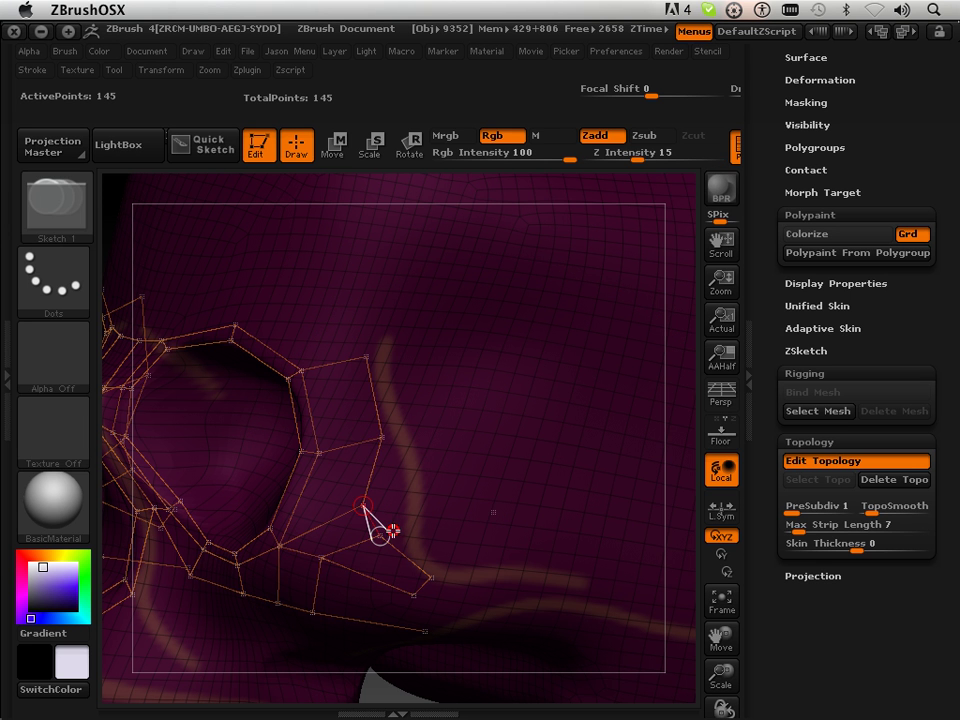
# - Move the two lower temple loop points outward to the painted guide line
pyautogui.press('w')
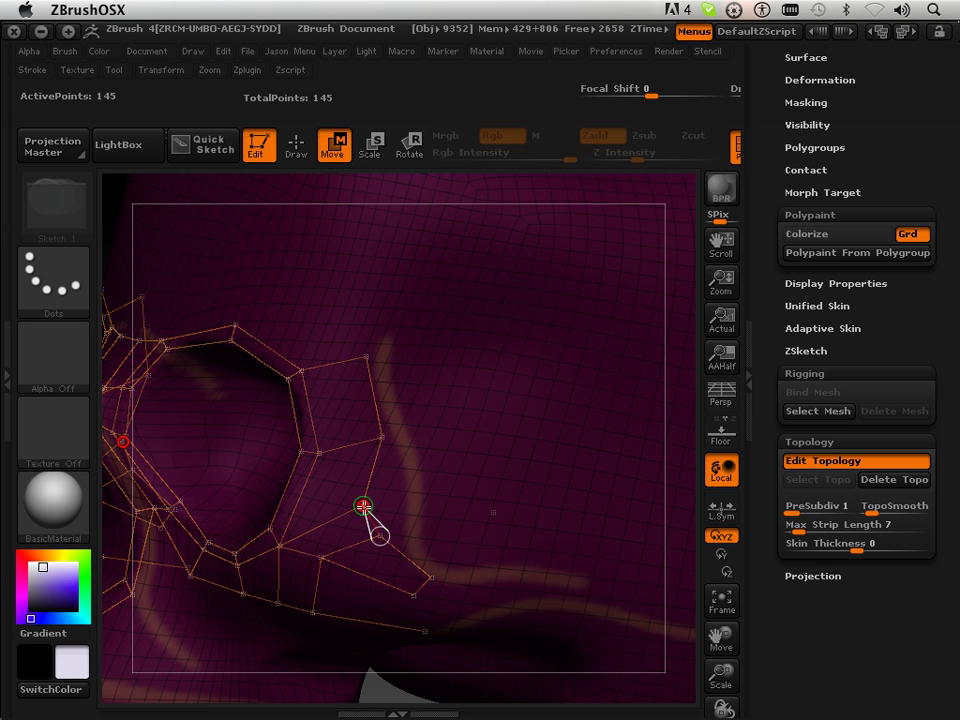
pyautogui.moveTo(380, 504); pyautogui.dragTo(406, 500)
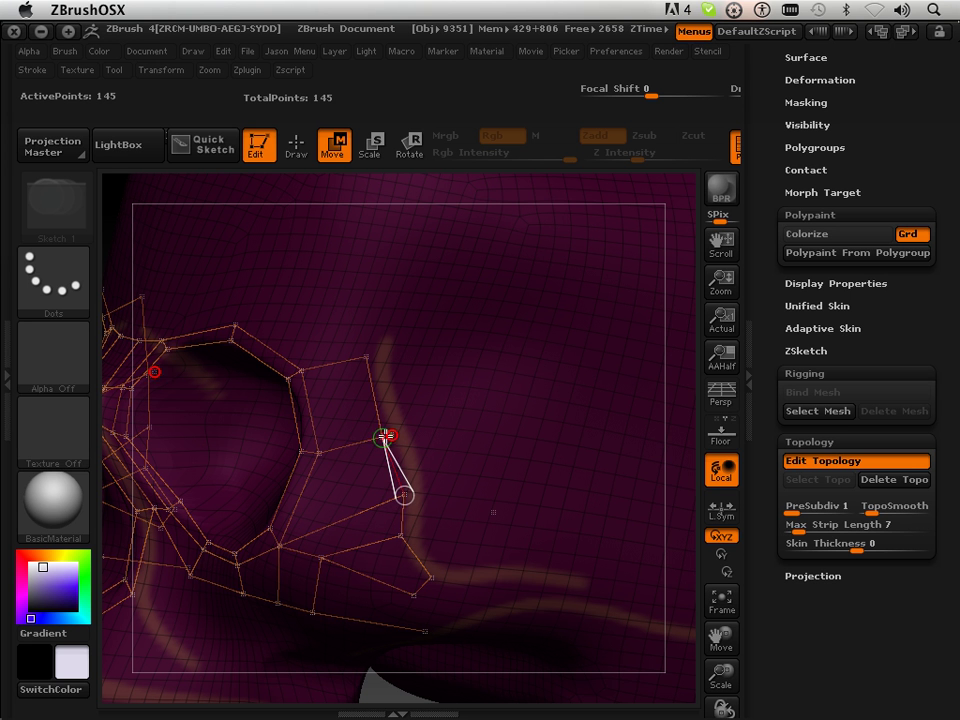
# - Delete the displaced spoke end, reconnect the eye ring's outer corner to the temple loop, and preview the adaptive skin
pyautogui.press('q')
pyautogui.keyDown('ctrl'); pyautogui.click(388, 436); pyautogui.keyUp('ctrl')
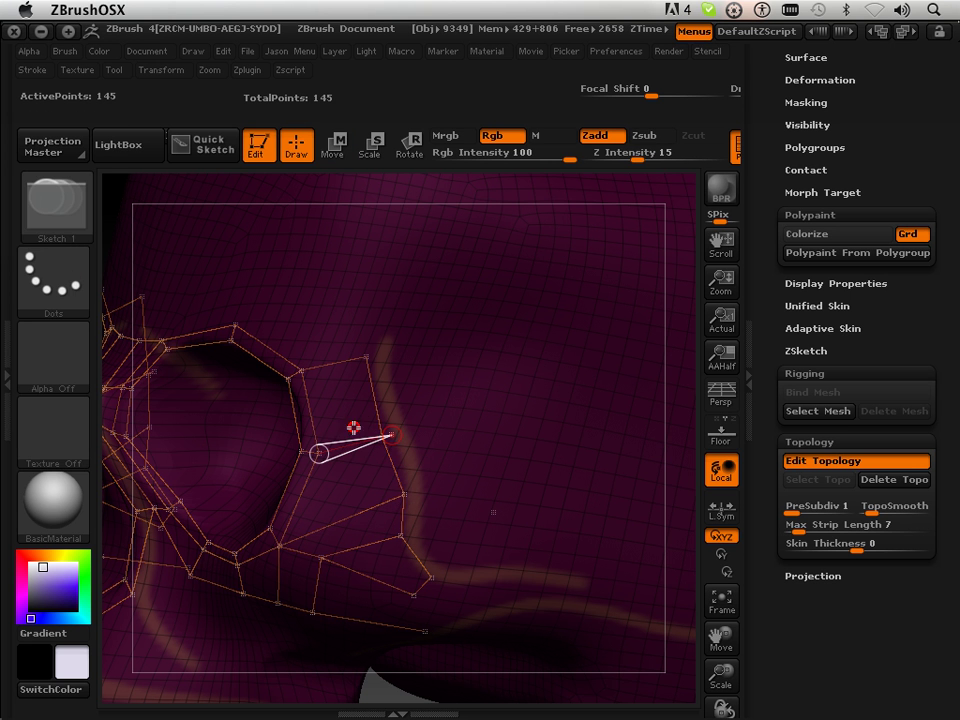
pyautogui.keyDown('alt'); pyautogui.click(394, 439); pyautogui.keyUp('alt')
pyautogui.keyDown('ctrl'); pyautogui.click(321, 454); pyautogui.keyUp('ctrl')
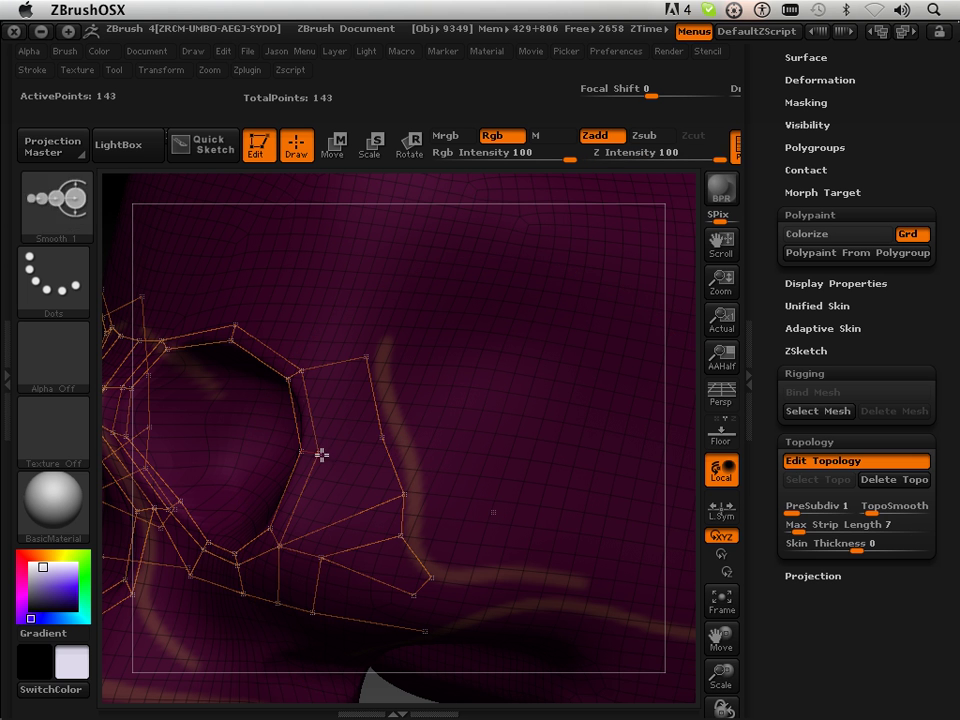
pyautogui.click(382, 438)
pyautogui.press('a')
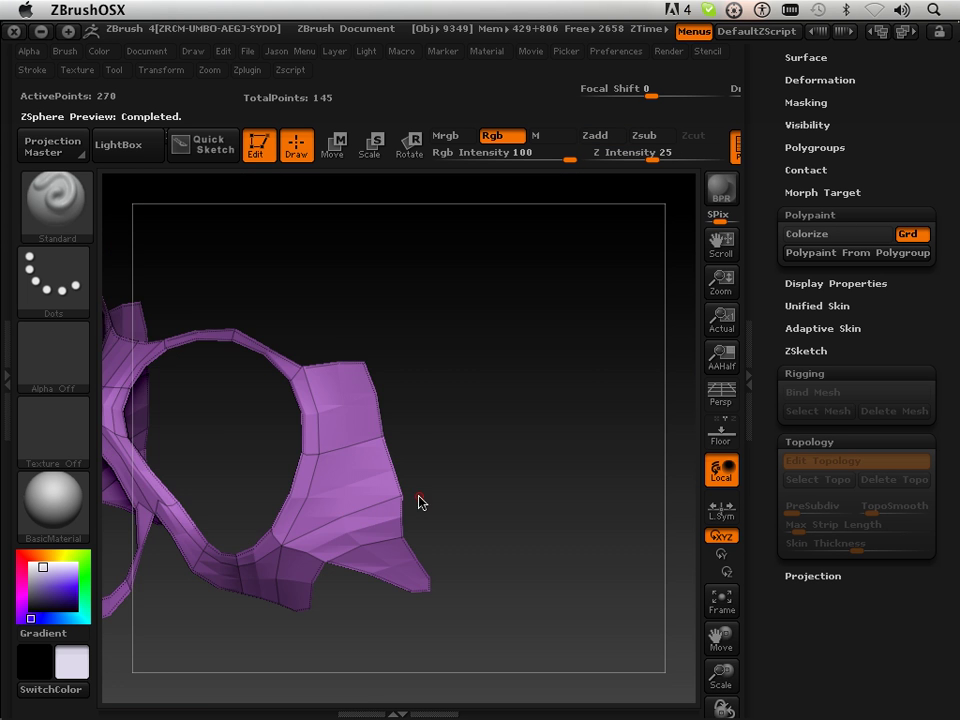
pyautogui.press('a')
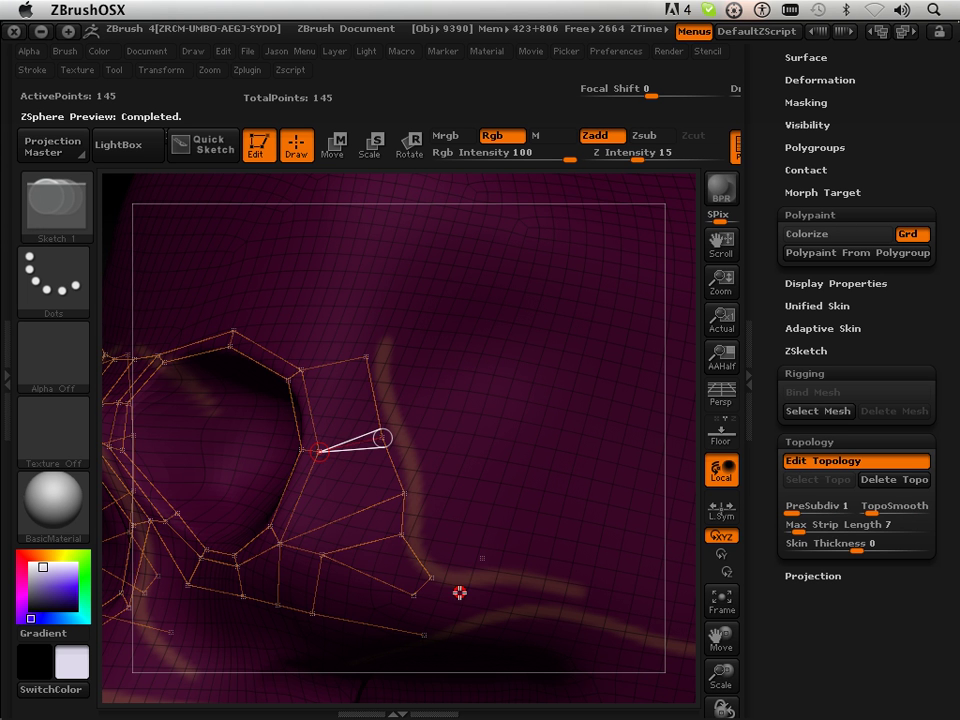
# - Extend a two-segment edge from the temple loop's lower corner backward along the painted cheekbone guide line
pyautogui.click(432, 579)
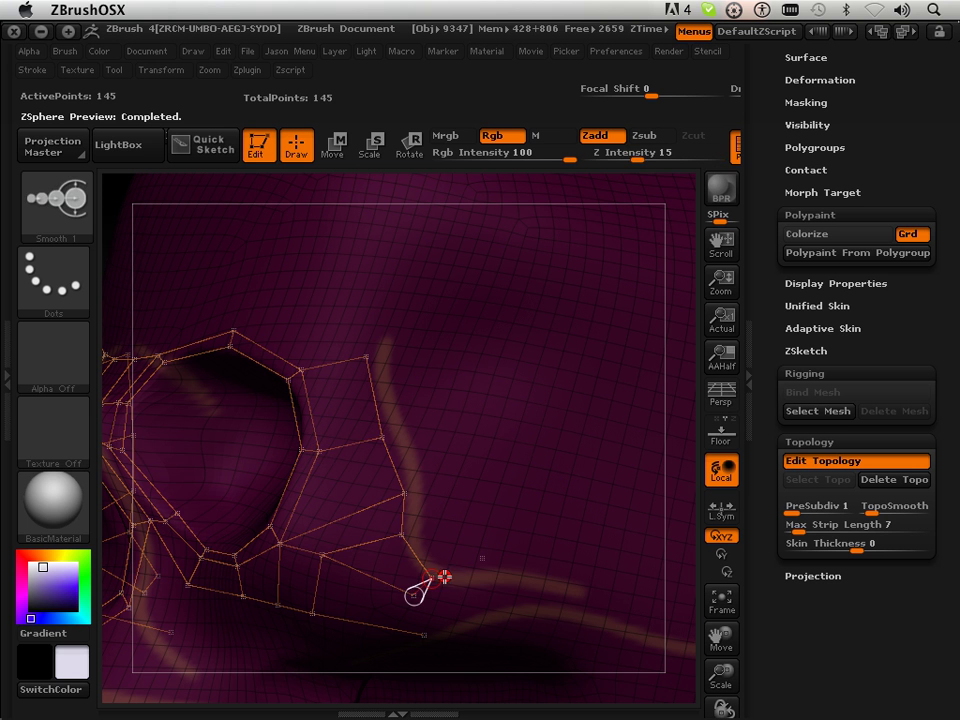
pyautogui.click(498, 581)
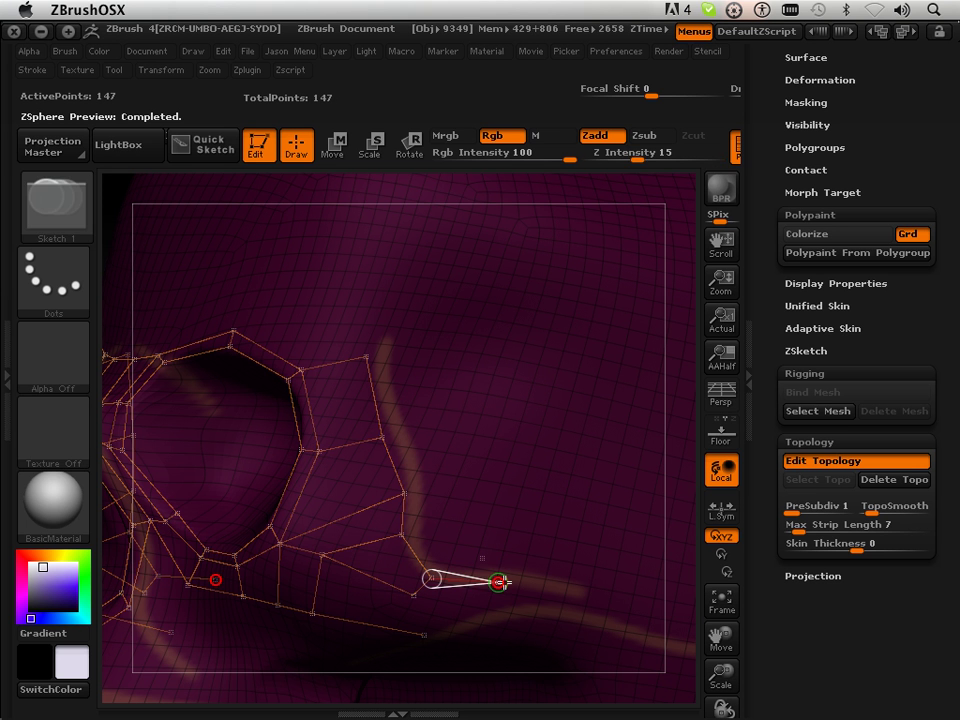
pyautogui.click(579, 597)
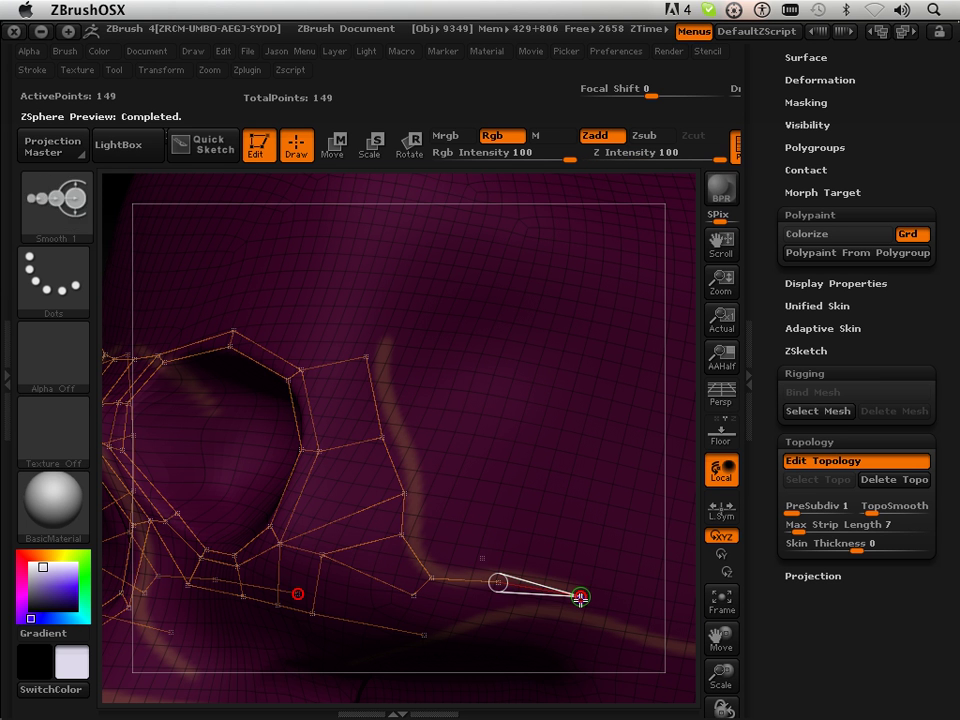
# - Add a parallel edge just below the cheekbone edge, joining the points into narrow quads, and preview the adaptive skin
pyautogui.click(579, 604)
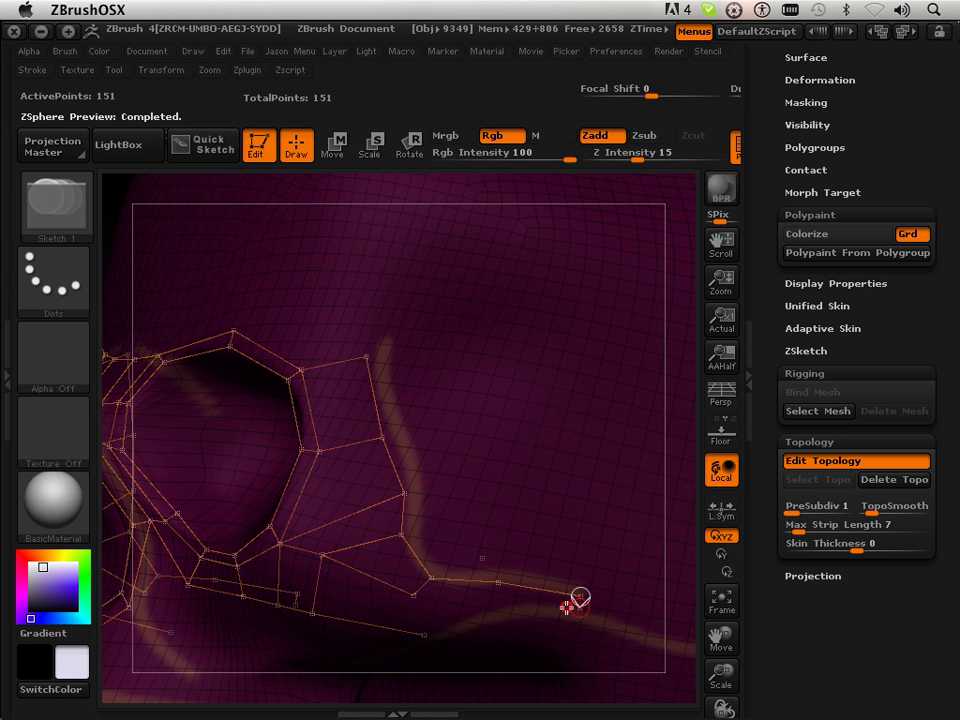
pyautogui.click(494, 601)
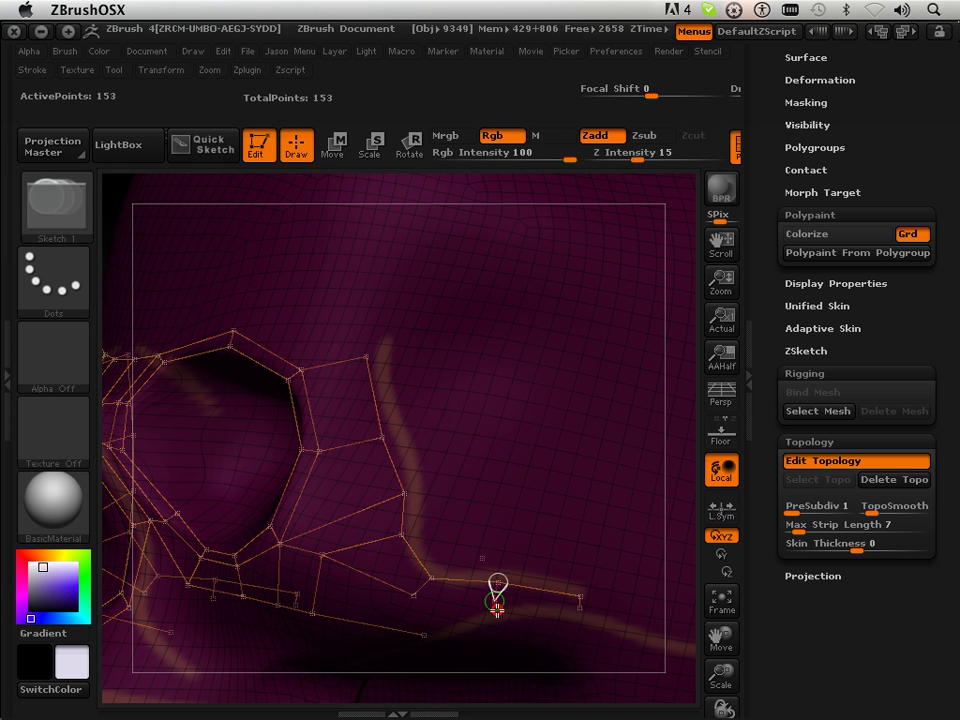
pyautogui.click(579, 604)
pyautogui.click(496, 601)
pyautogui.keyDown('ctrl'); pyautogui.click(496, 602); pyautogui.keyUp('ctrl')
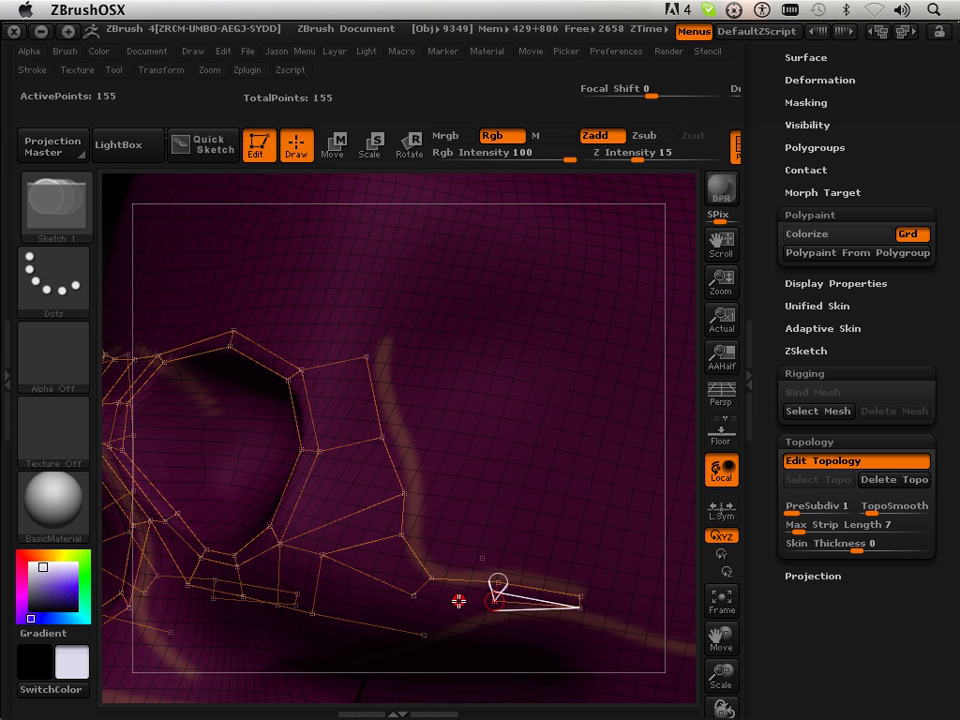
pyautogui.press('a')
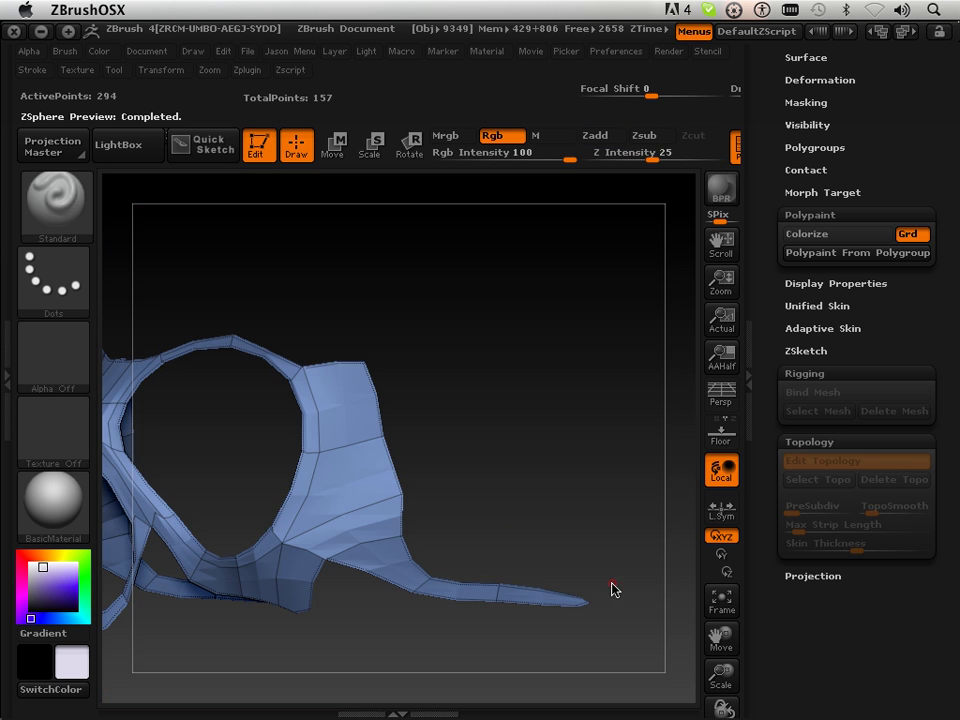
pyautogui.moveTo(540, 478); pyautogui.dragTo(525, 545)
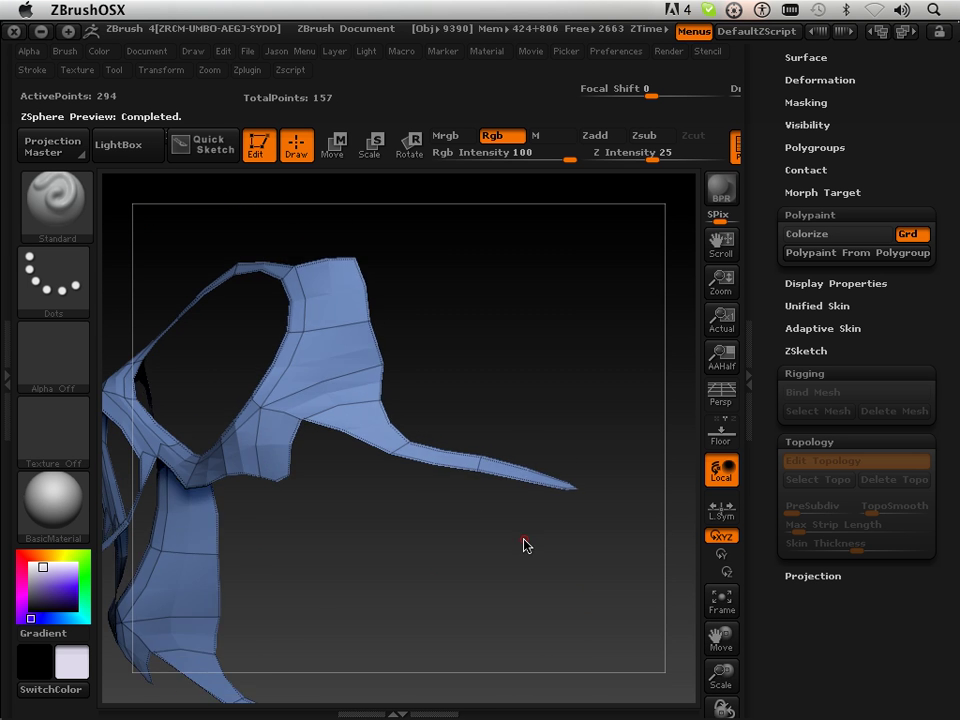
pyautogui.press('a')
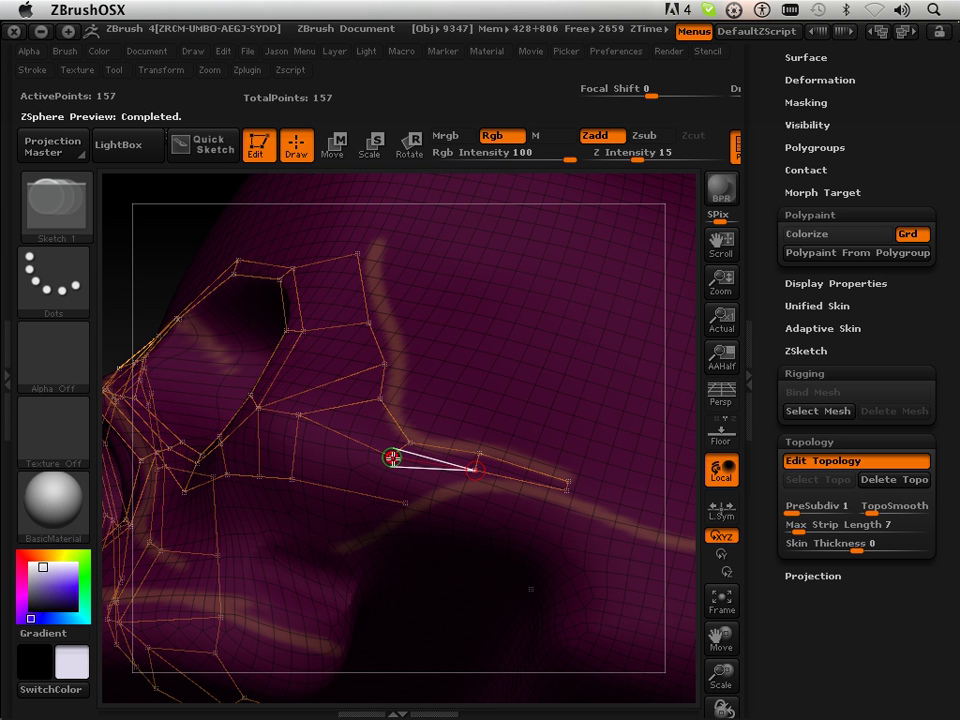
# - Delete the stray end point below the cheekbone, place a new one beneath the narrow strip, and connect it to the eye ring's lower row
pyautogui.keyDown('ctrl'); pyautogui.click(405, 504); pyautogui.keyUp('ctrl')
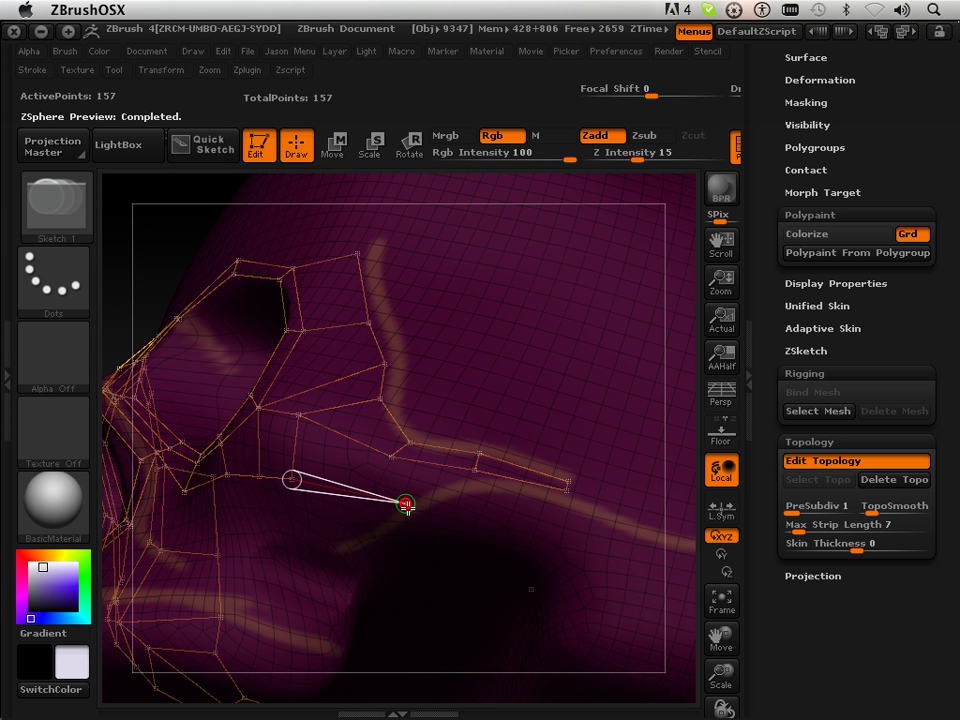
pyautogui.keyDown('alt'); pyautogui.click(407, 506); pyautogui.keyUp('alt')
pyautogui.click(392, 458)
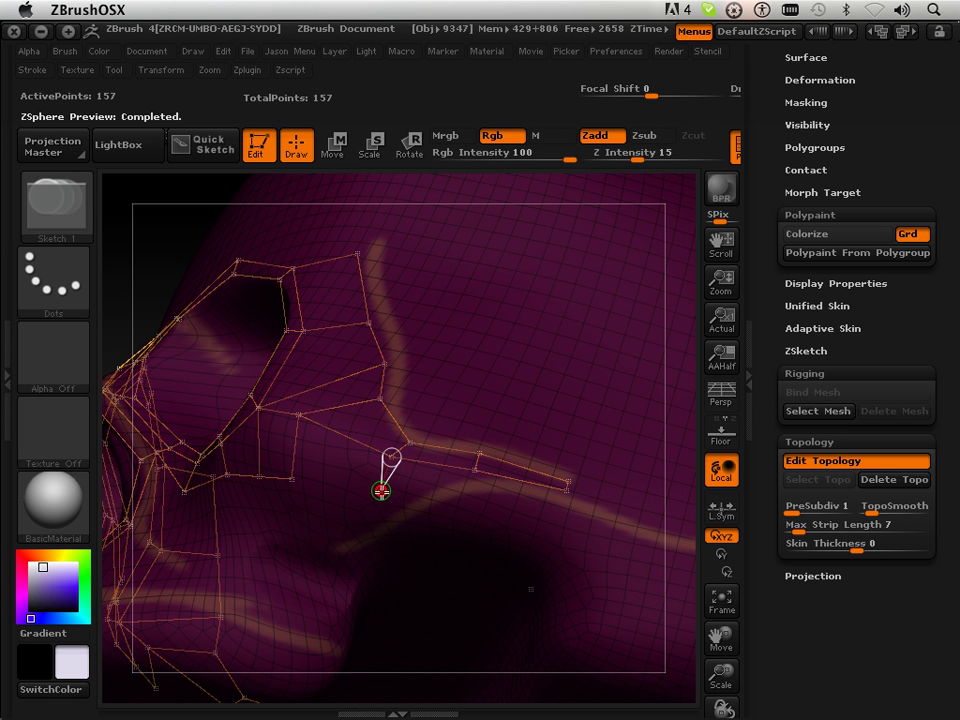
pyautogui.click(293, 479)
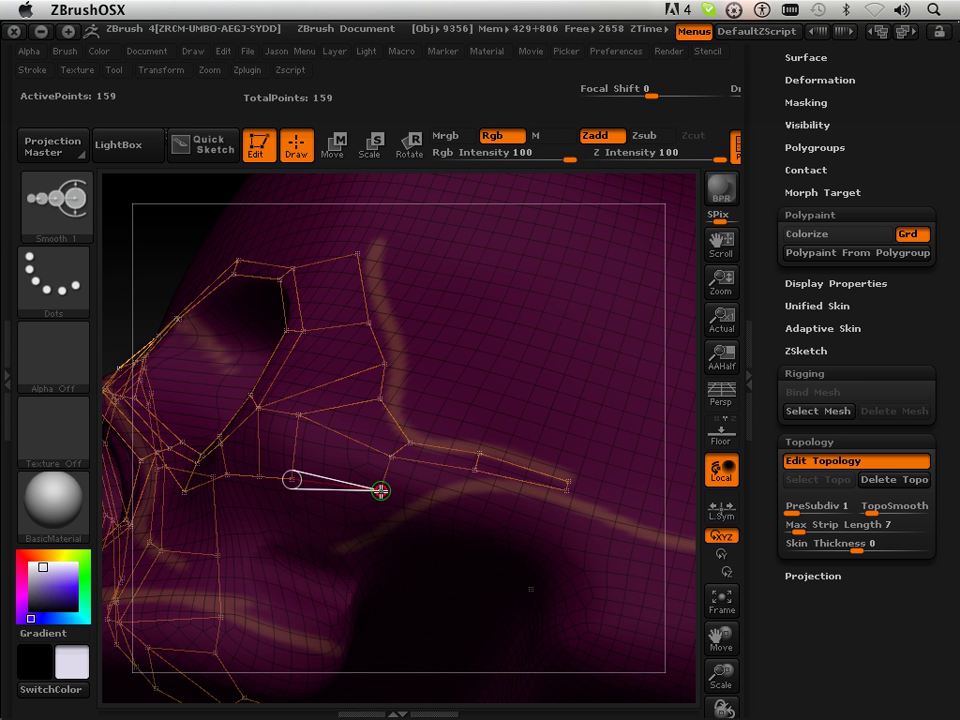
# - Continue the lower row with two more quads beneath the cheekbone strip, preview the adaptive skin, and undo the stray temple point
pyautogui.click(473, 492)
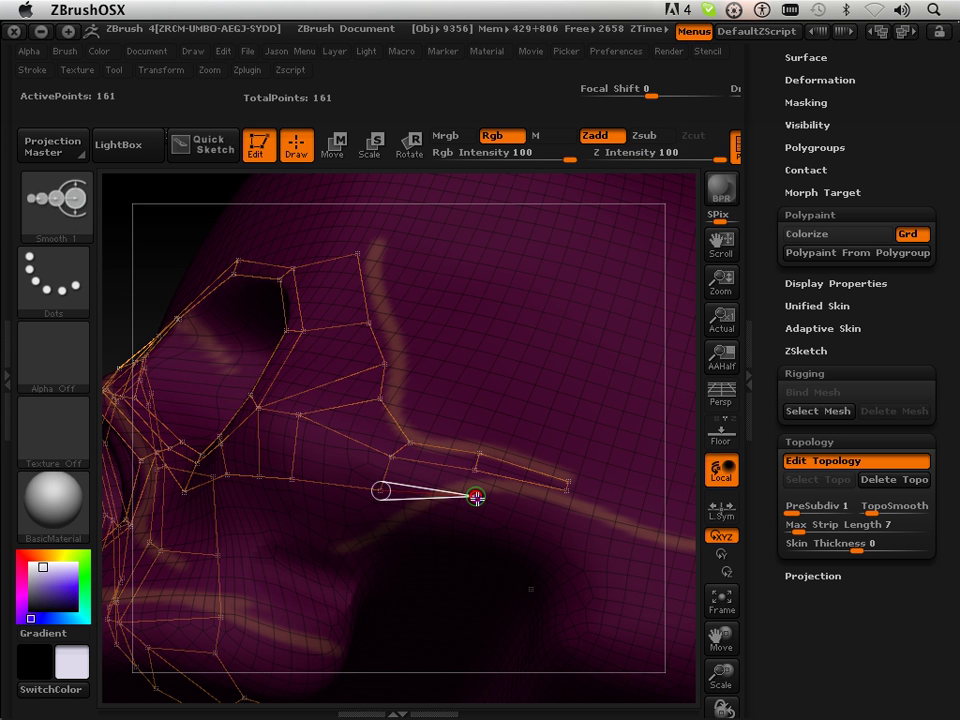
pyautogui.click(477, 497)
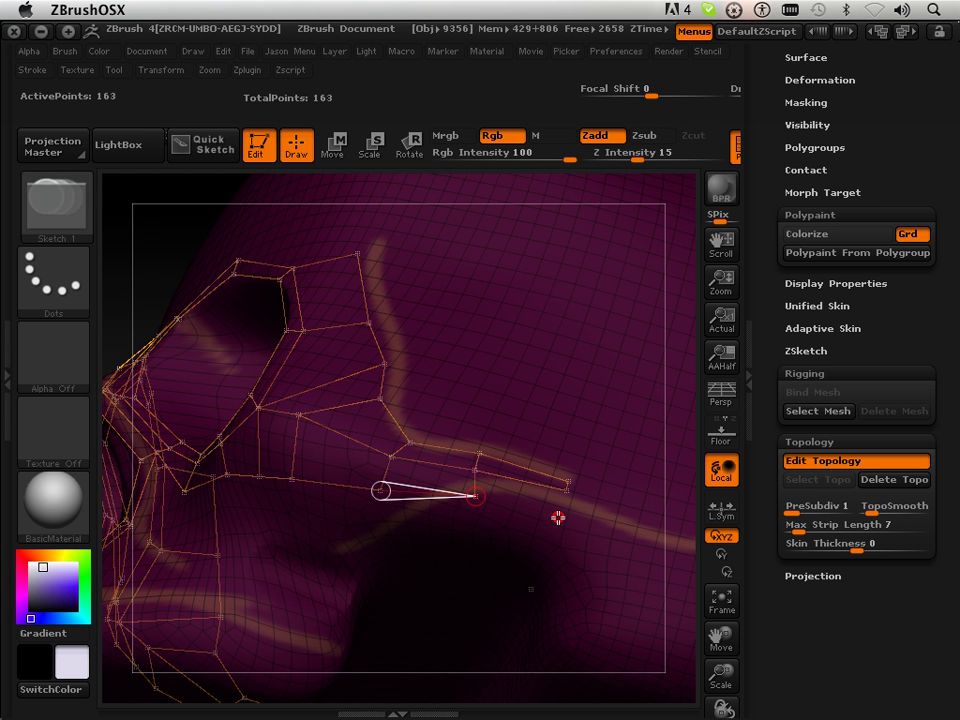
pyautogui.click(560, 516)
pyautogui.click(566, 492)
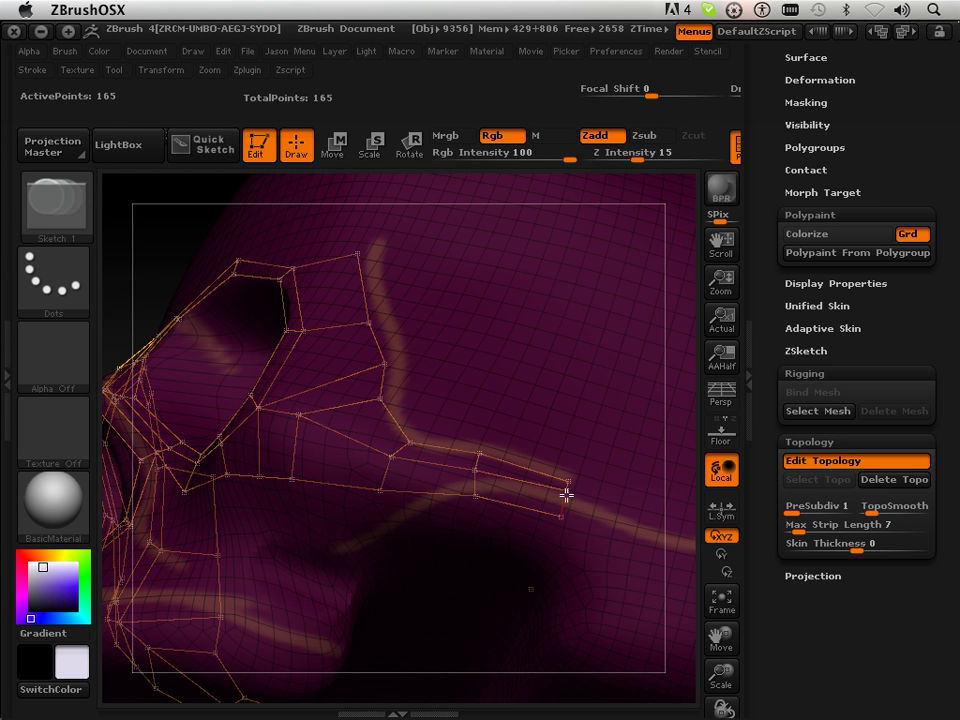
pyautogui.press('a')
pyautogui.moveTo(422, 568); pyautogui.dragTo(438, 613)
pyautogui.press('a')
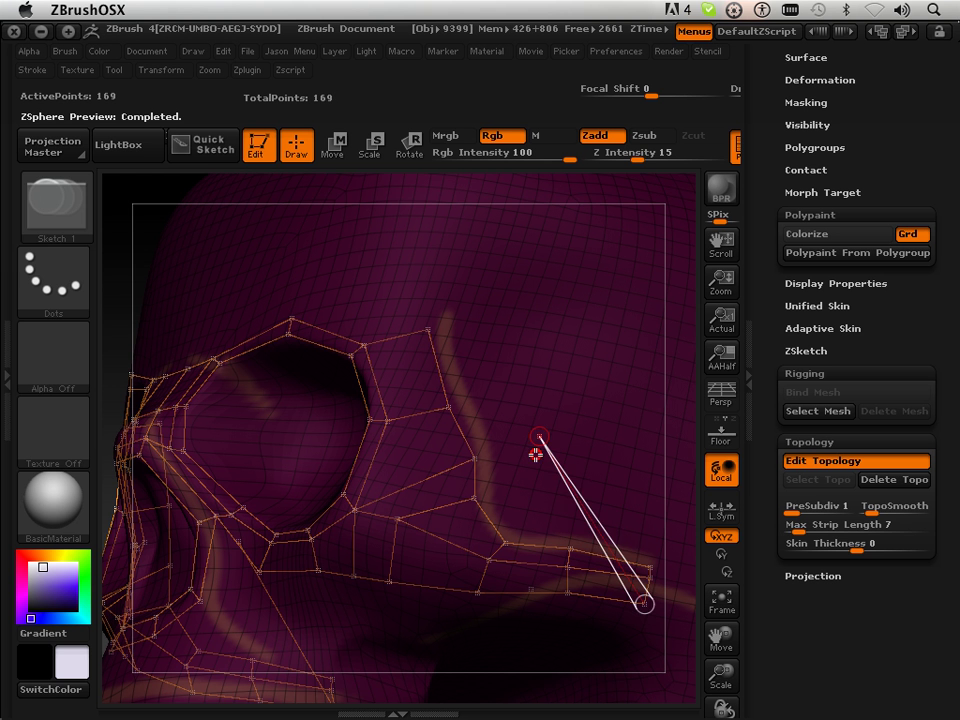
pyautogui.press('super+z')
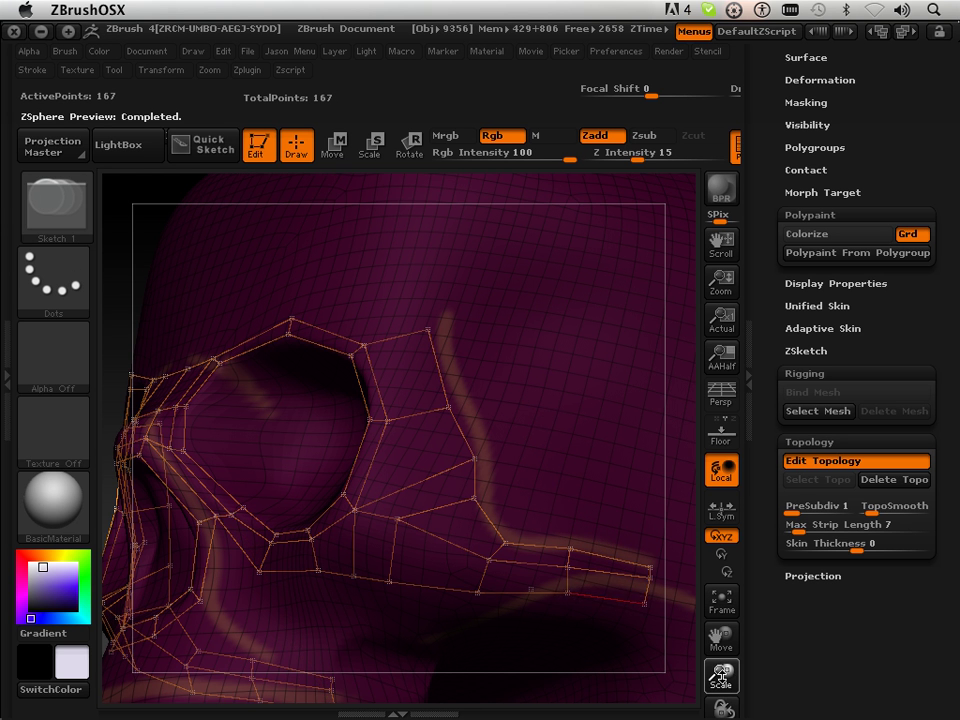
# - Add a brow point above the eye socket's top corner and connect it to the temple loop's upper corner
pyautogui.moveTo(721, 676); pyautogui.dragTo(684, 610)
pyautogui.moveTo(219, 474); pyautogui.dragTo(232, 519)
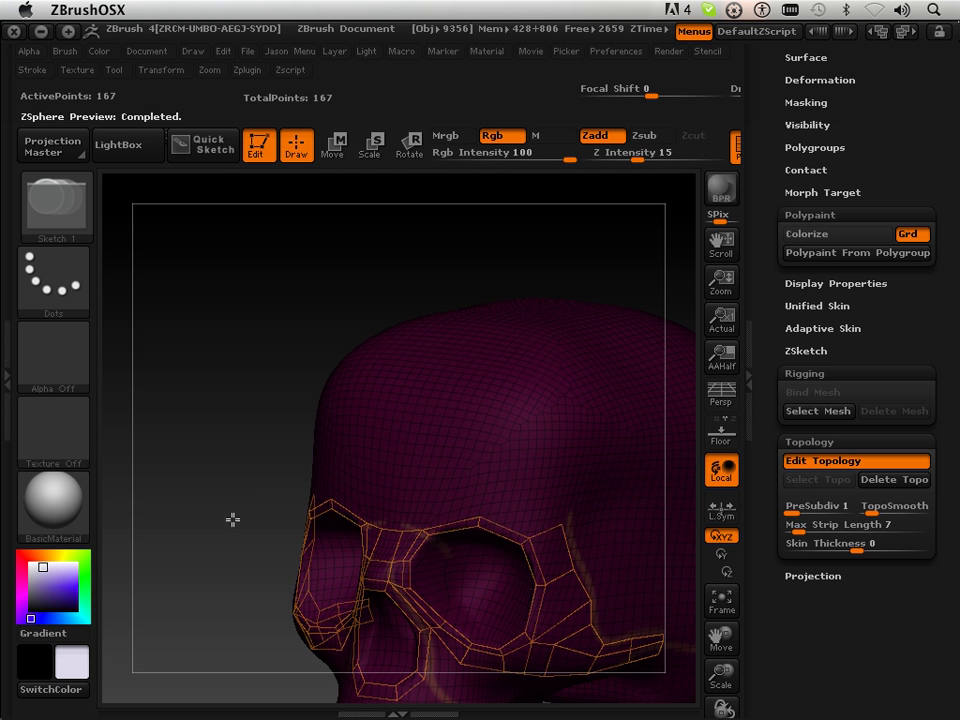
pyautogui.moveTo(721, 676); pyautogui.dragTo(738, 712)
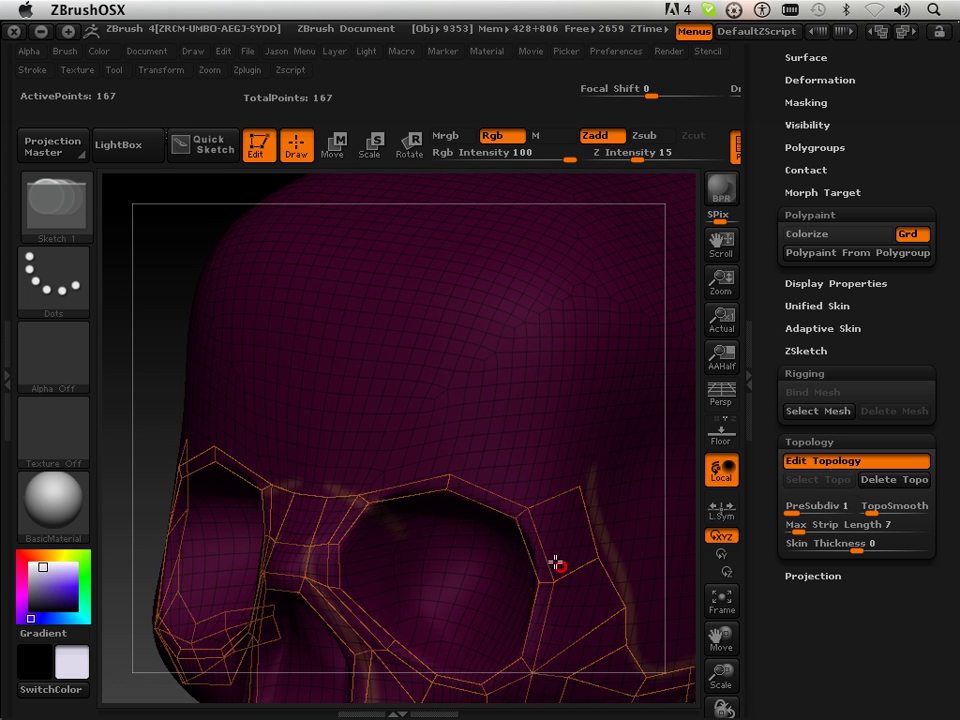
pyautogui.click(461, 441)
pyautogui.keyDown('shift'); pyautogui.click(581, 484); pyautogui.keyUp('shift')
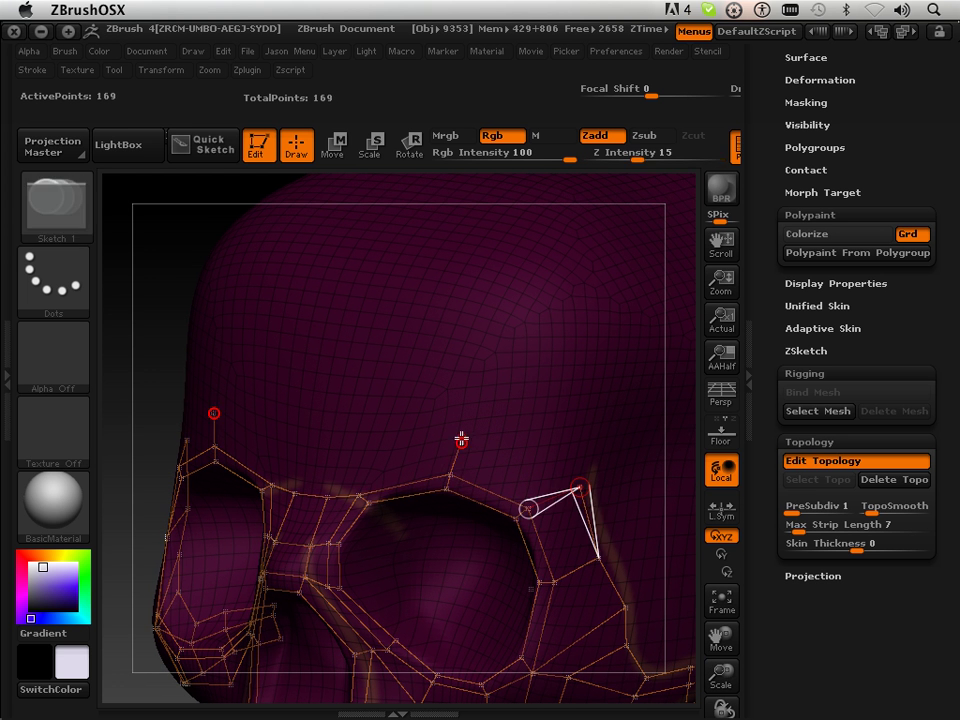
pyautogui.click(461, 440)
# - Add mirrored forehead points above the eye ring's inner corner and above the nasal bridge column, keeping the bridge points lower
pyautogui.keyDown('shift'); pyautogui.moveTo(145, 368); pyautogui.dragTo(180, 347); pyautogui.keyUp('shift')
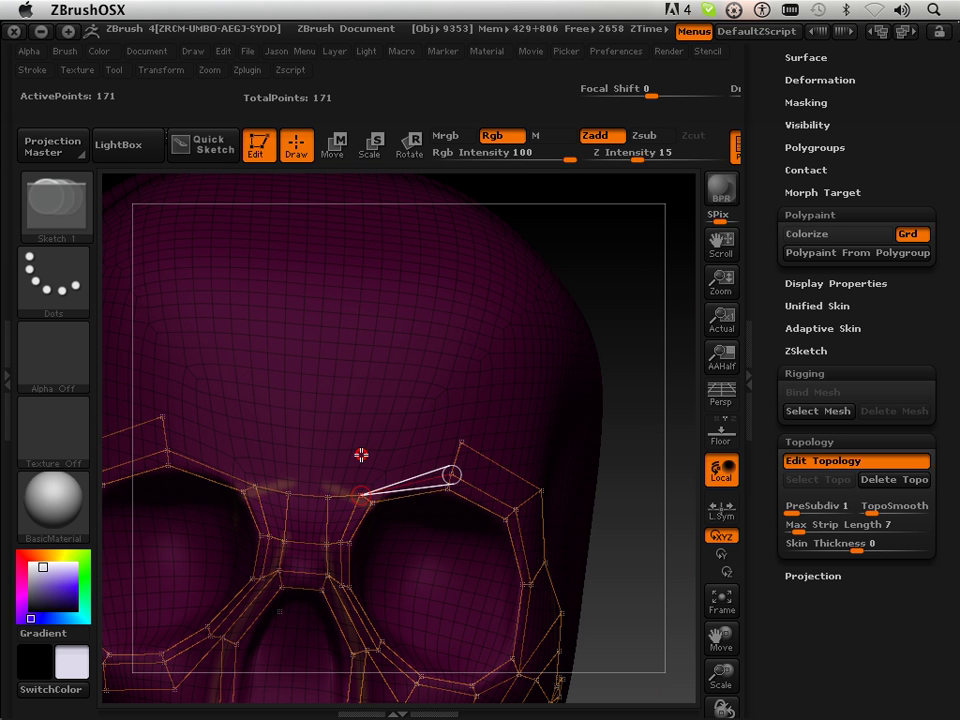
pyautogui.click(361, 454)
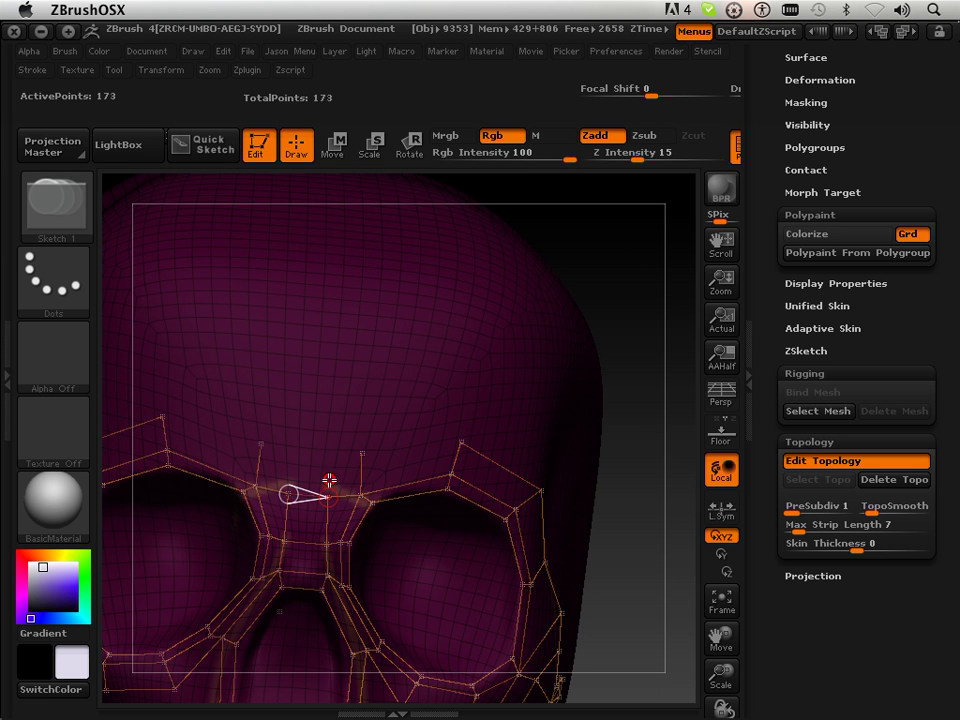
pyautogui.click(330, 470)
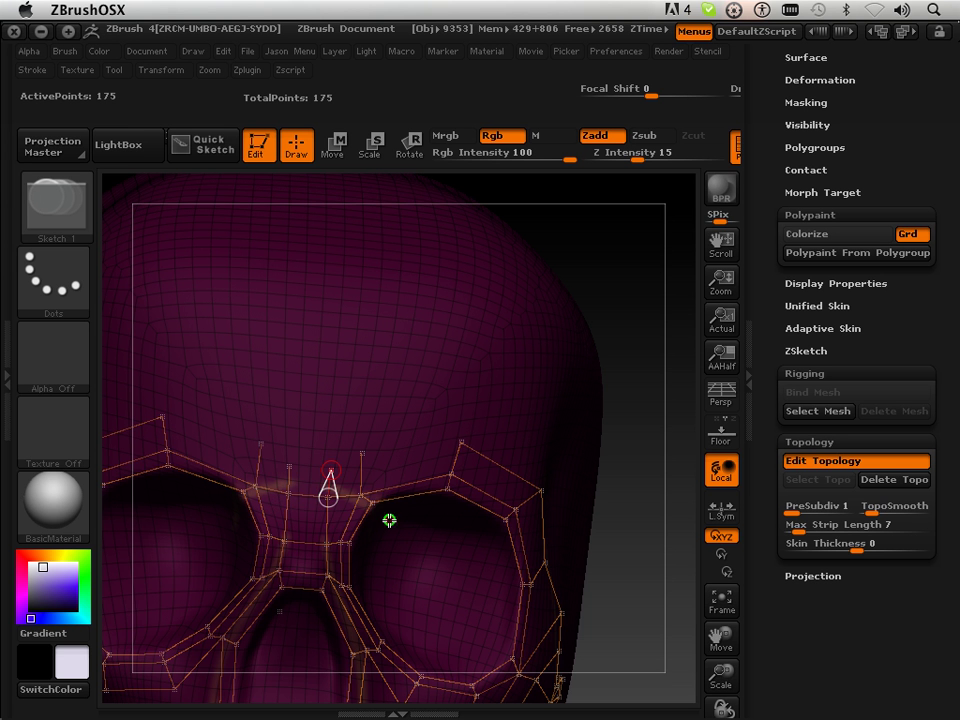
# - Connect the nasal bridge points to the inner brow points, join the inner brow points across the midline, and preview the adaptive skin
pyautogui.moveTo(720, 672); pyautogui.dragTo(718, 684)
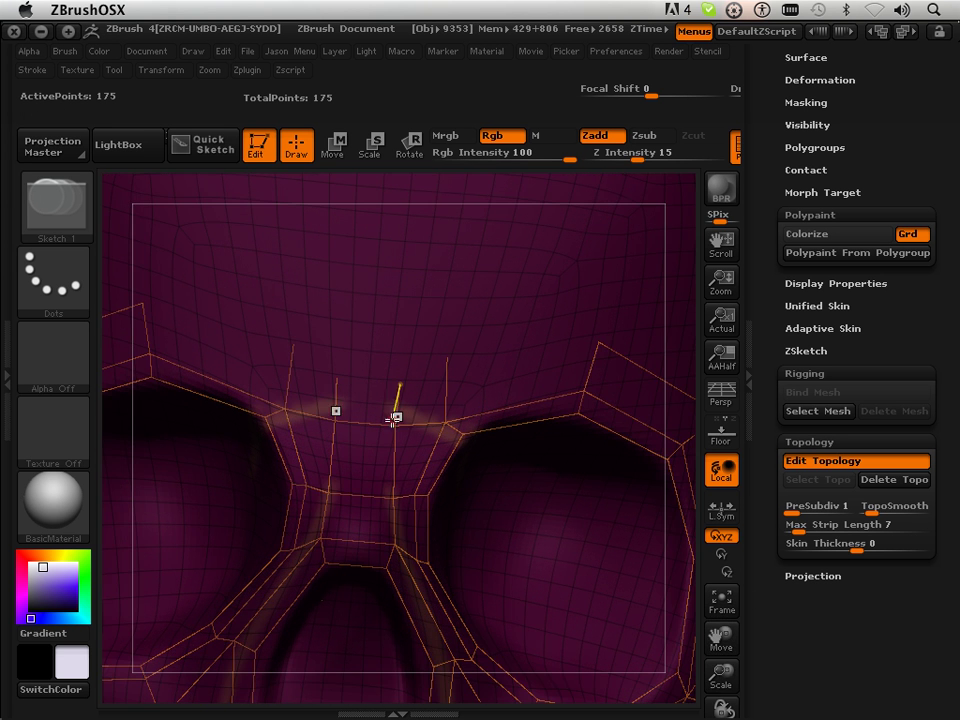
pyautogui.press('shift')
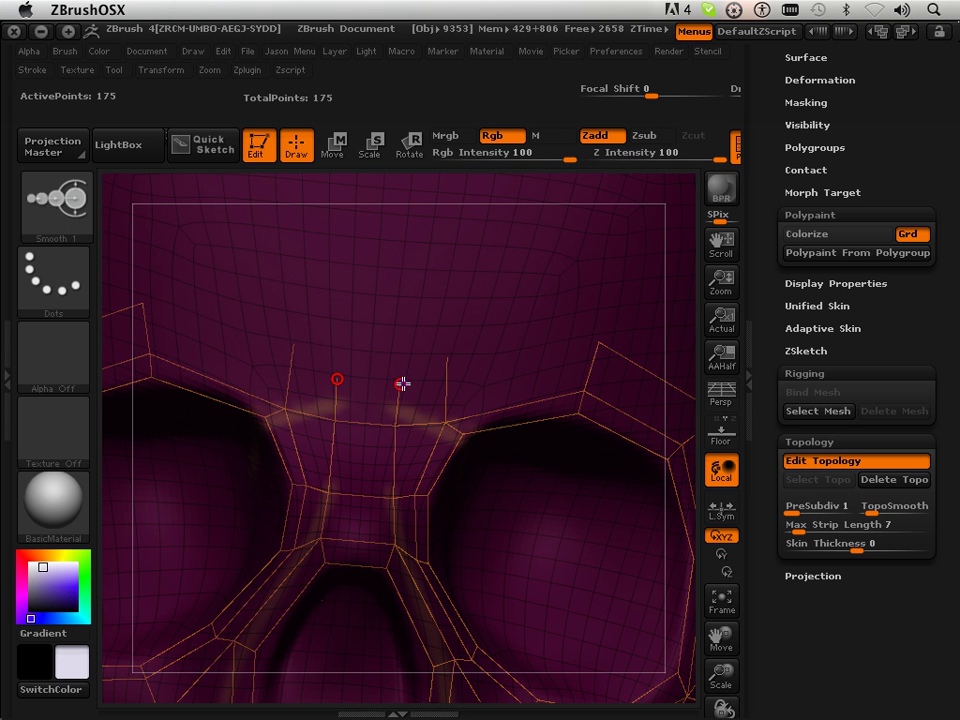
pyautogui.click(398, 385)
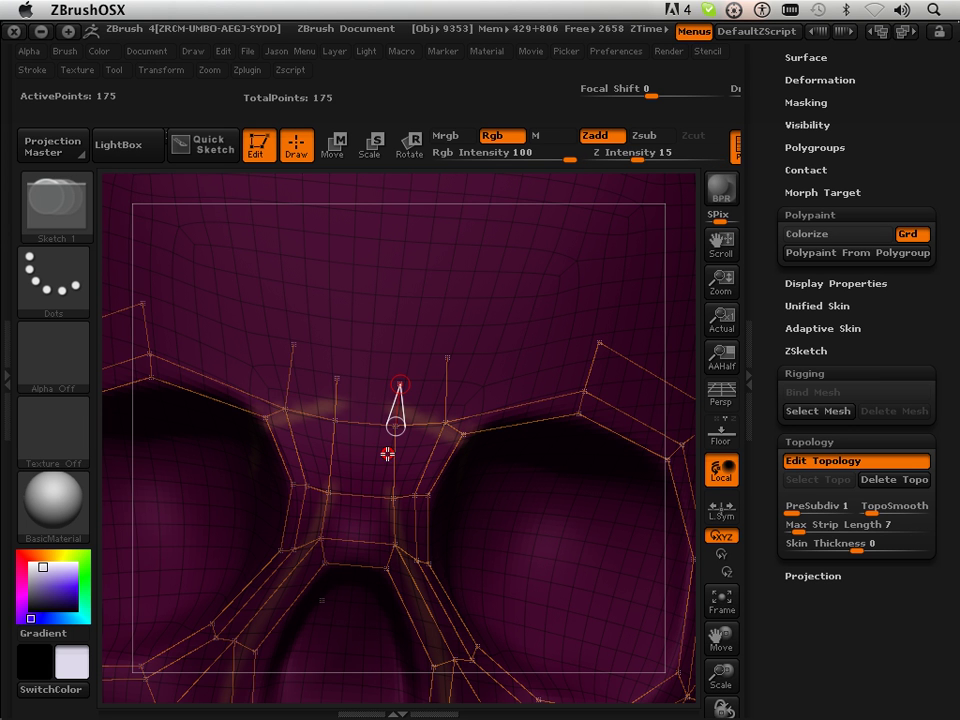
pyautogui.press('shift')
pyautogui.click(446, 356)
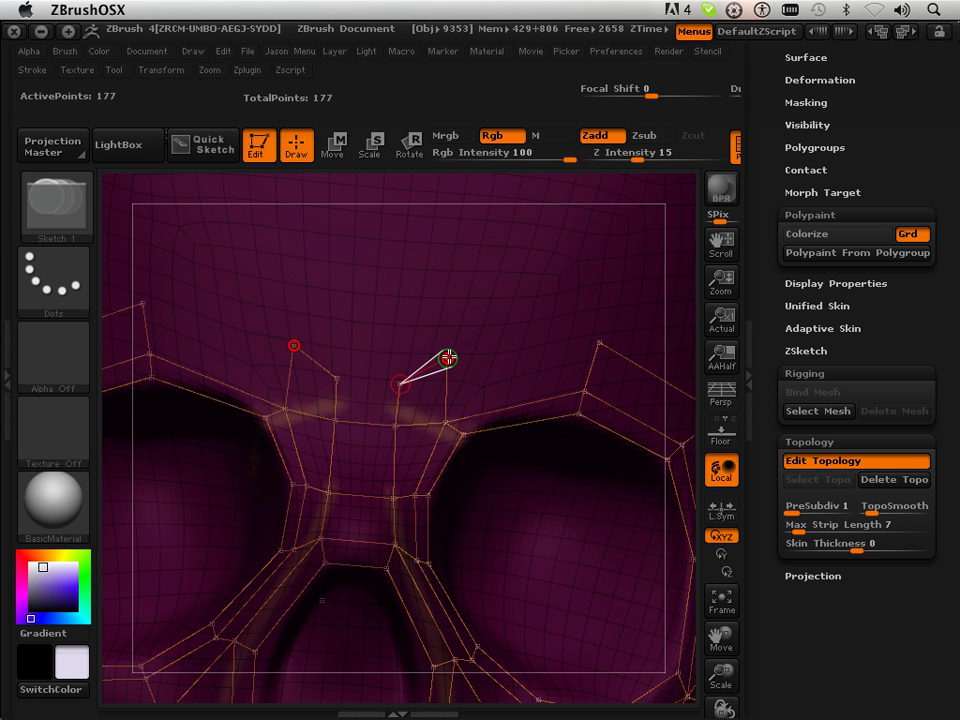
pyautogui.click(298, 343)
pyautogui.press('a')
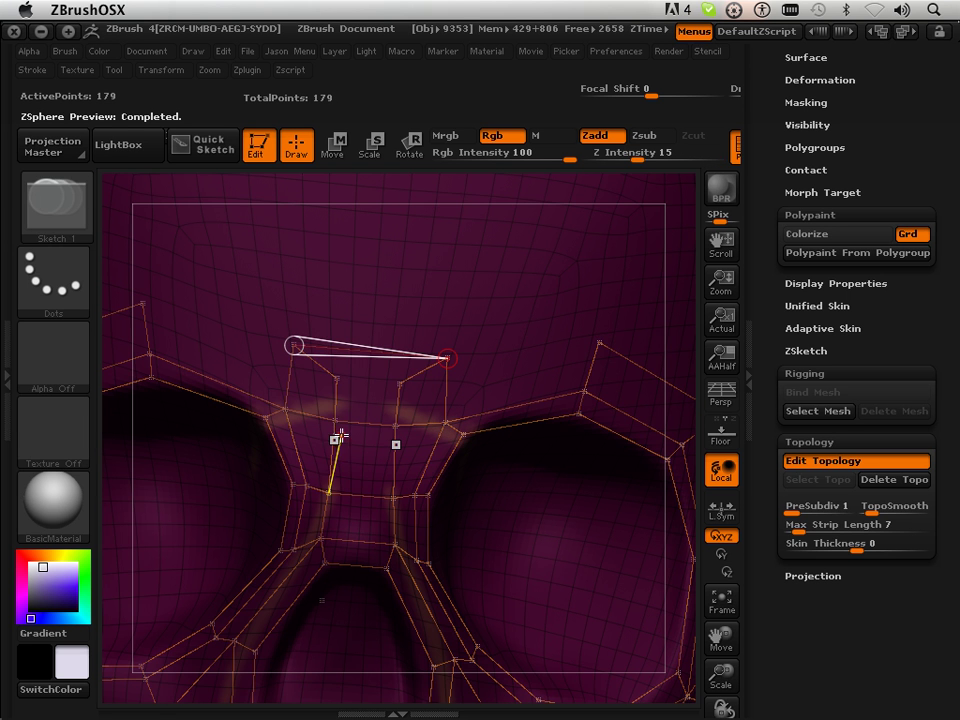
pyautogui.press('a')
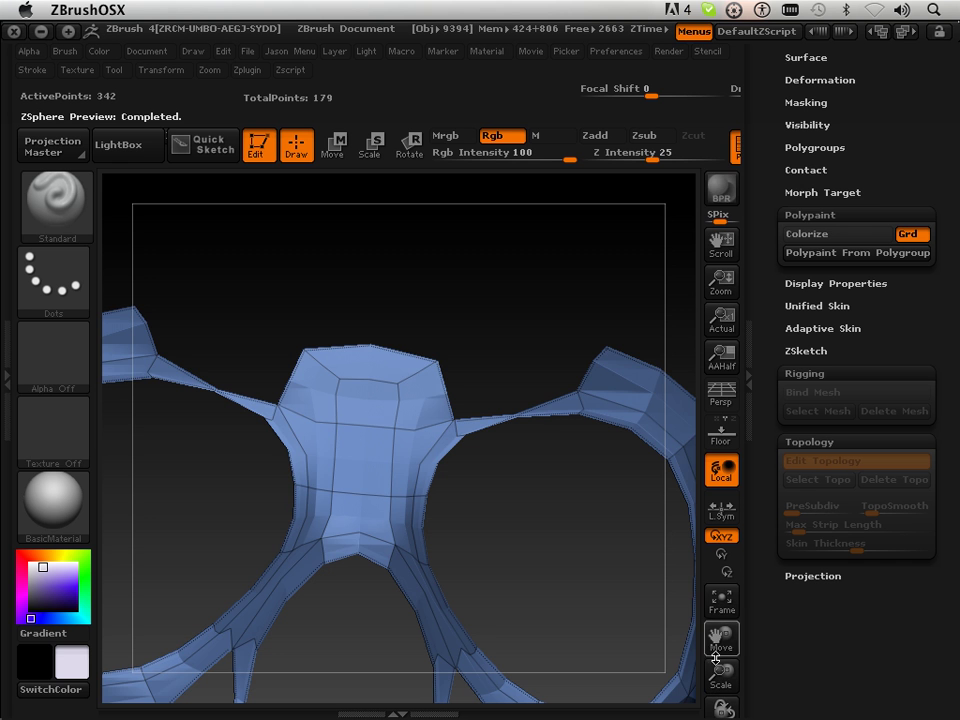
pyautogui.click(733, 158)
pyautogui.click(733, 158)
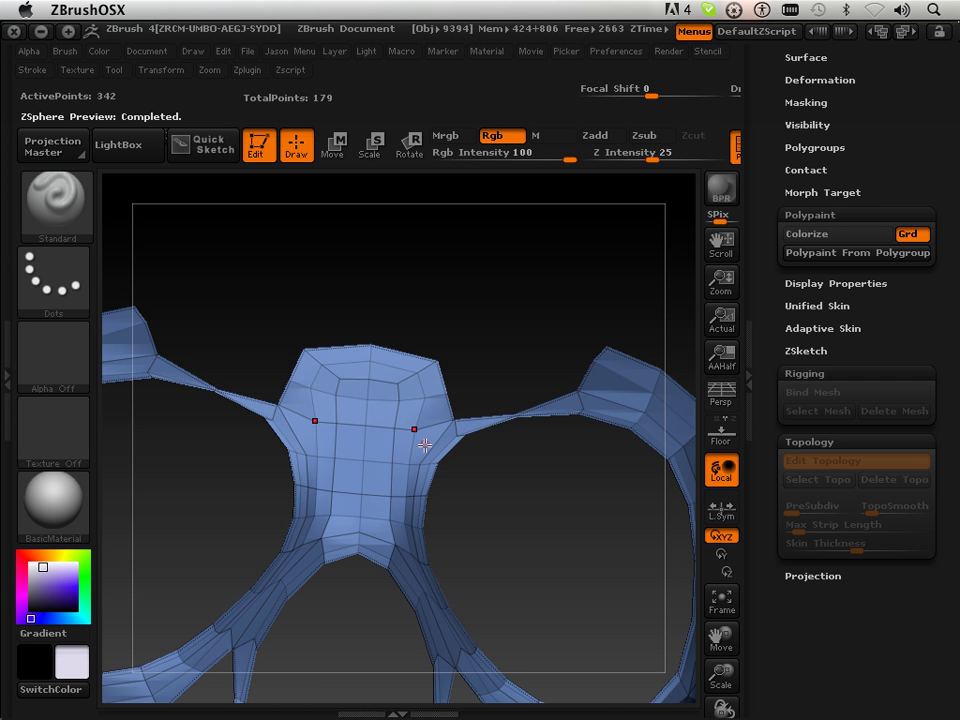
pyautogui.press('a')
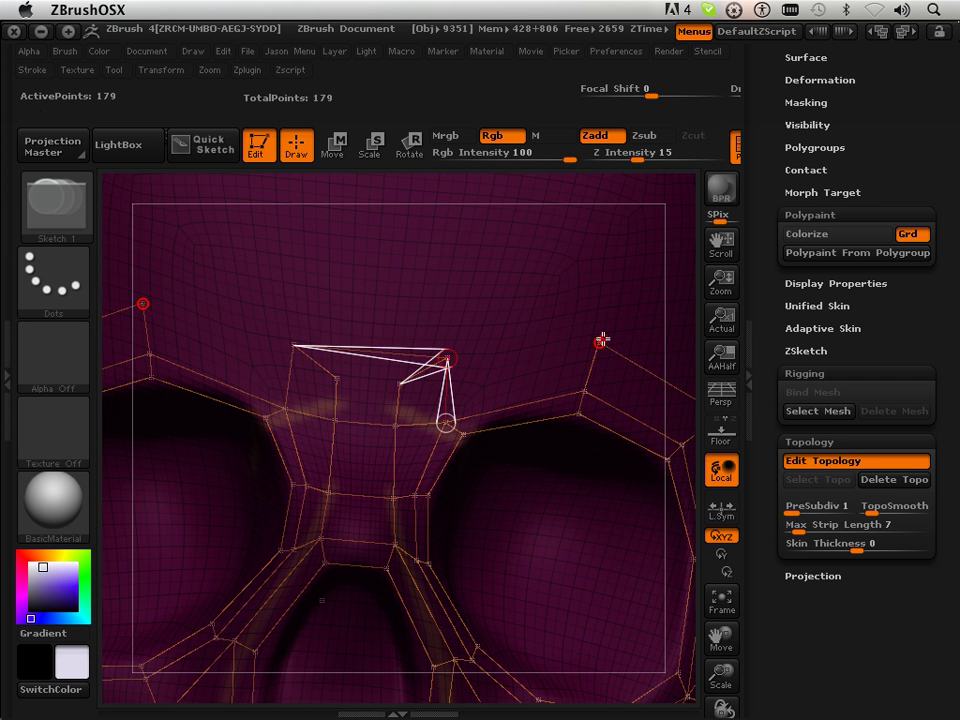
# - Connect the inner brow point to the brow point above the eye socket and preview the adaptive skin
pyautogui.click(601, 341)
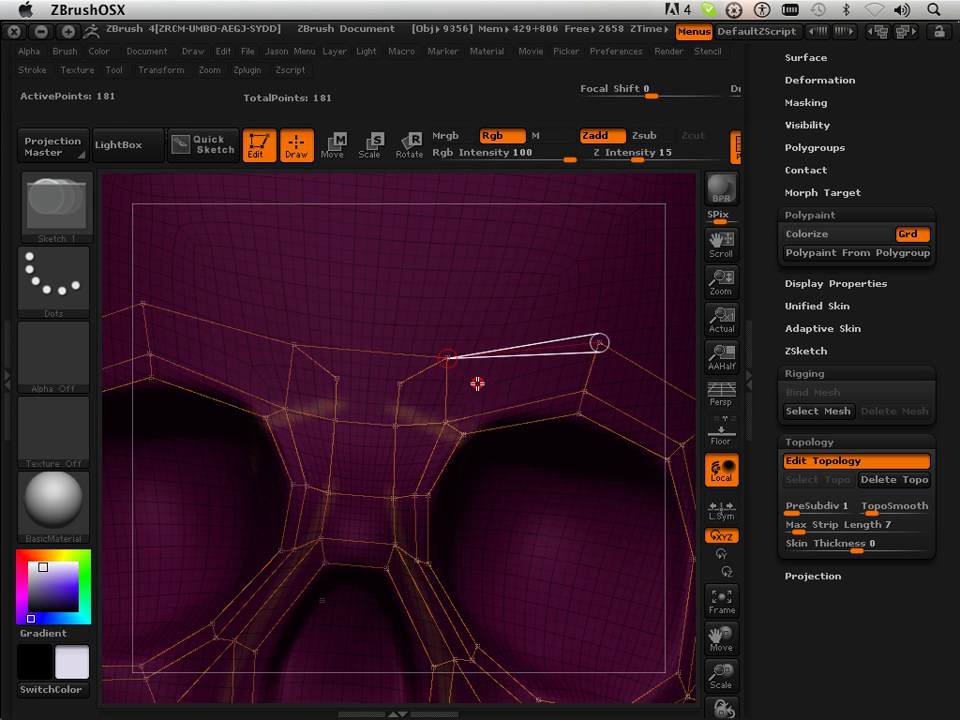
pyautogui.press('a')
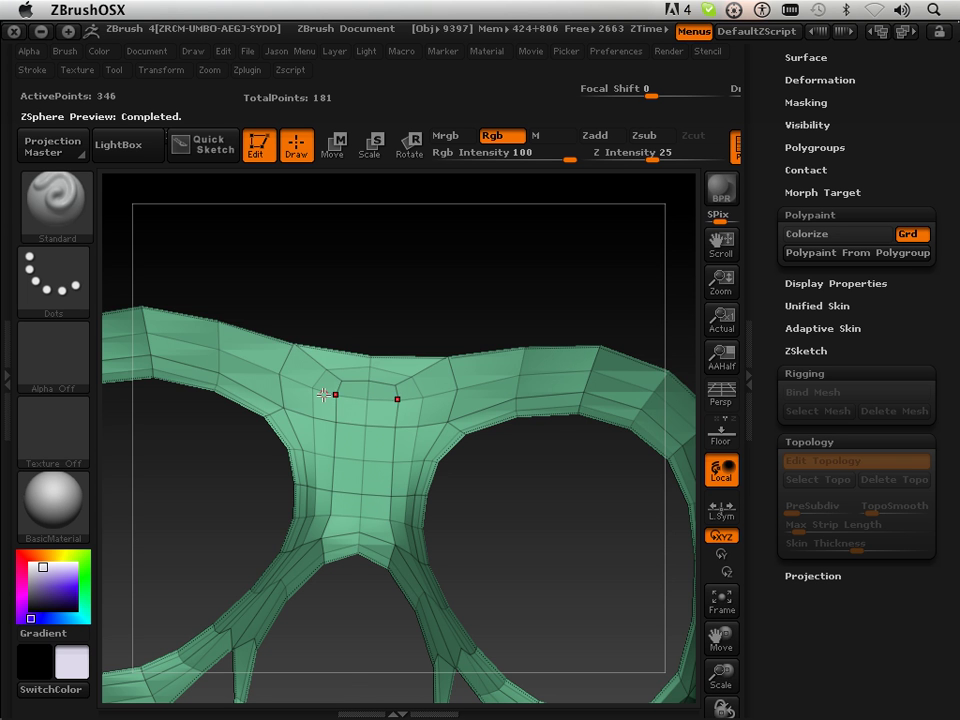
pyautogui.press('a')
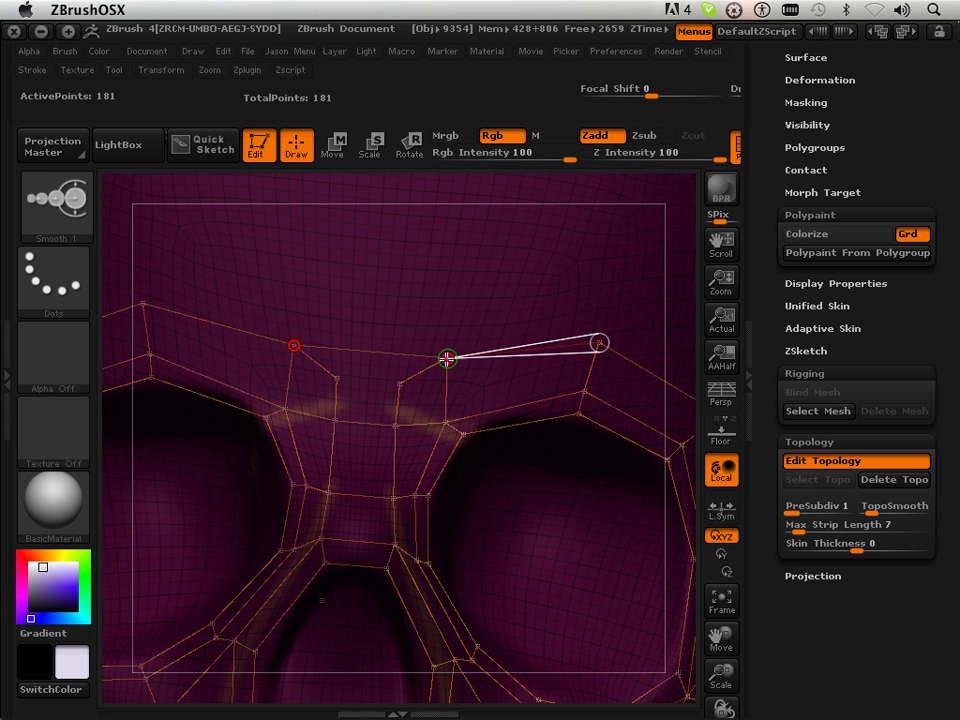
# - Extend a quad from the inner brow points up onto the forehead, closing it across the midline, and preview the adaptive skin
pyautogui.click(447, 357)
pyautogui.press('shift')
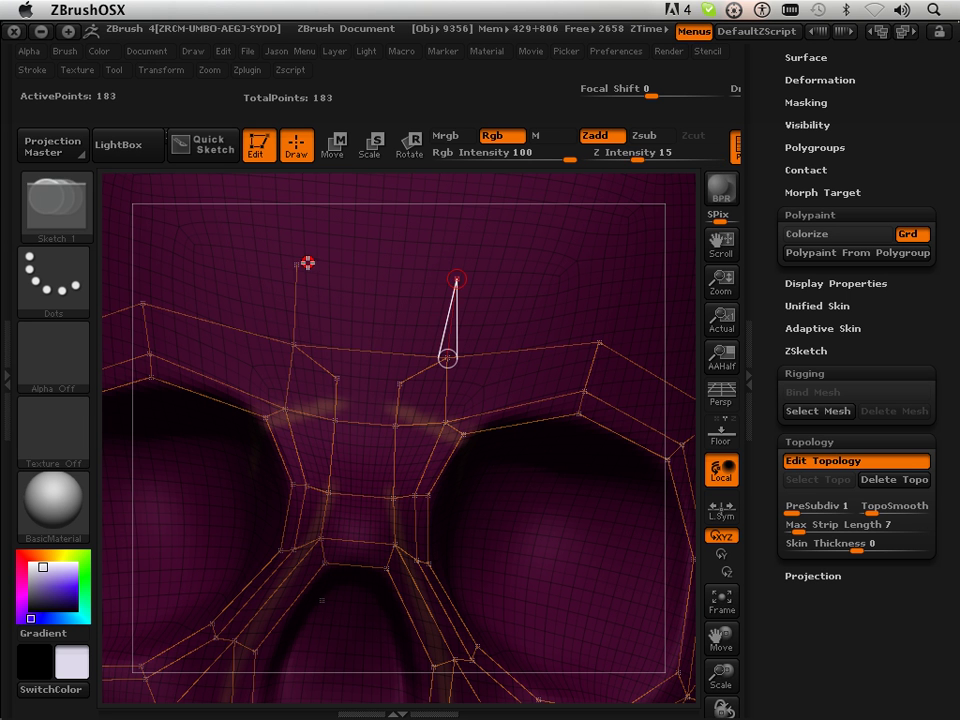
pyautogui.click(300, 267)
pyautogui.press('a')
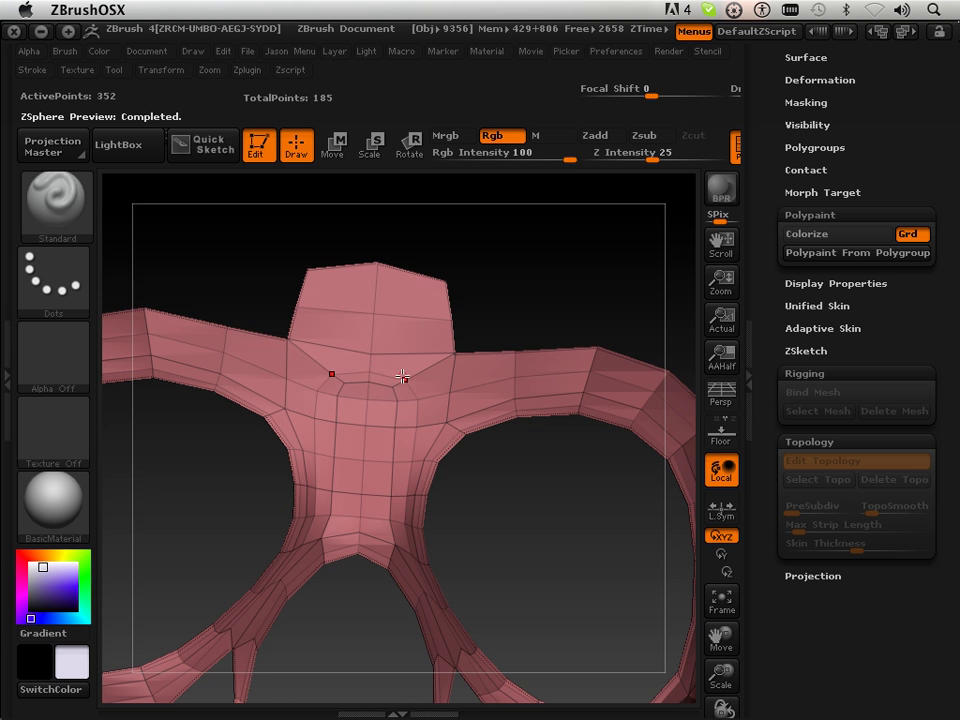
pyautogui.press('a')
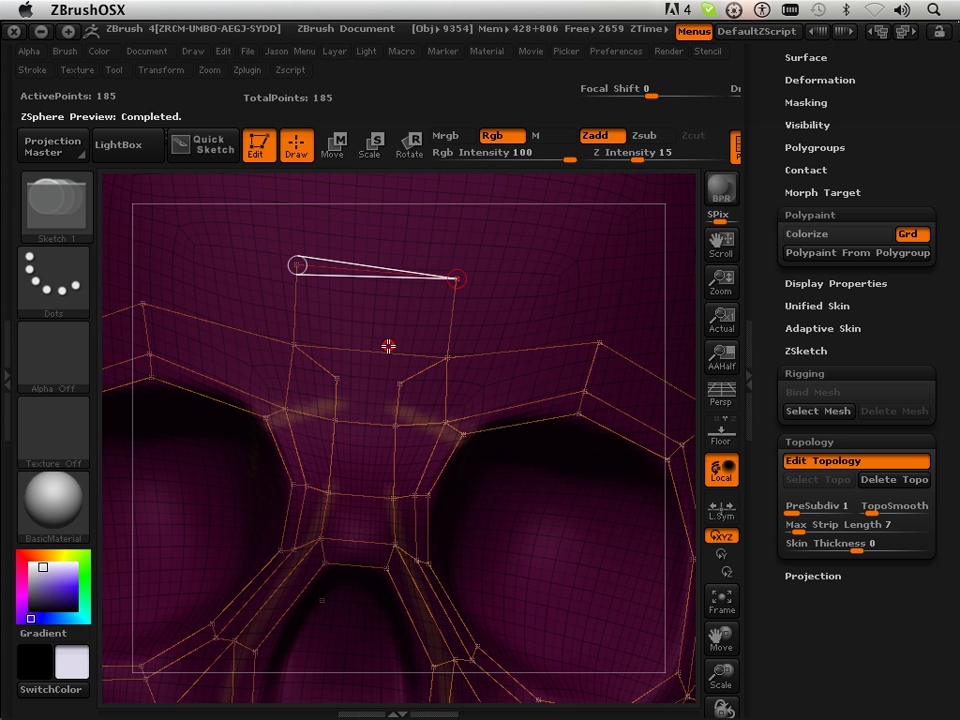